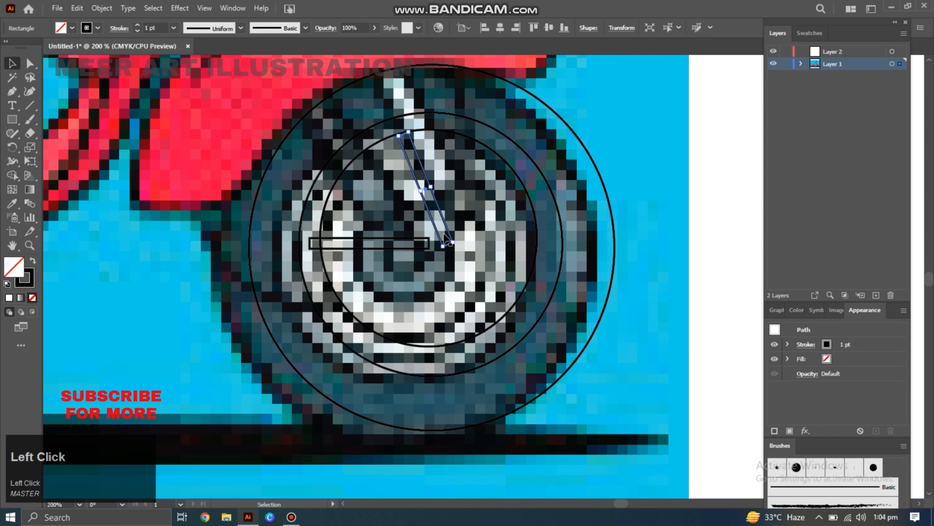
Rotate and position rectangular spokes radiating from the front wheel hub.
{"action": "left_click_drag", "start_coordinate": [427, 206], "coordinate": [449, 308]}
{"action": "left_click", "coordinate": [409, 249]}
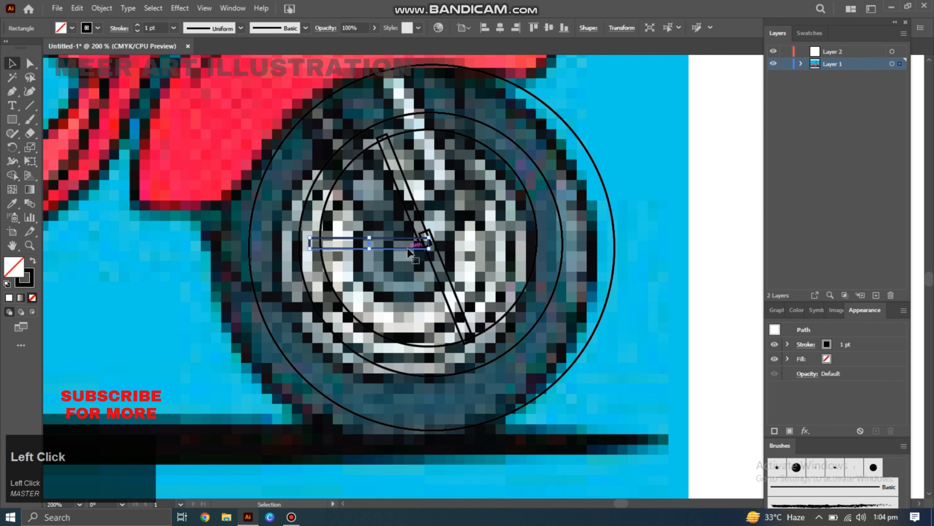
{"action": "left_click_drag", "start_coordinate": [516, 230], "coordinate": [515, 230]}
{"action": "left_click", "coordinate": [458, 302]}
{"action": "left_click_drag", "start_coordinate": [474, 349], "coordinate": [409, 357]}
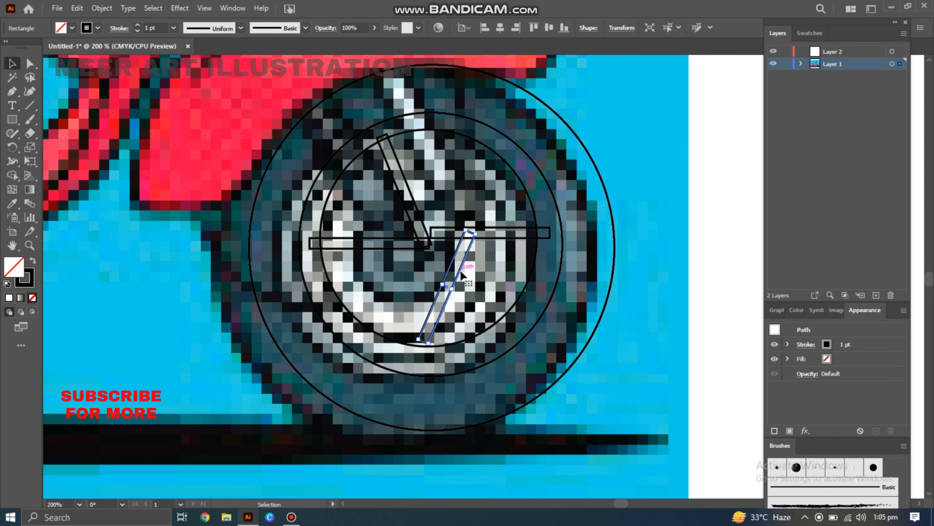
Position the remaining spokes around the hub, extending the horizontal spoke across to the right side.
{"action": "left_click_drag", "start_coordinate": [459, 271], "coordinate": [472, 175]}
{"action": "left_click", "coordinate": [433, 238]}
{"action": "left_click", "coordinate": [519, 239]}
{"action": "left_click_drag", "start_coordinate": [535, 236], "coordinate": [533, 243]}
{"action": "left_click_drag", "start_coordinate": [414, 207], "coordinate": [471, 299]}
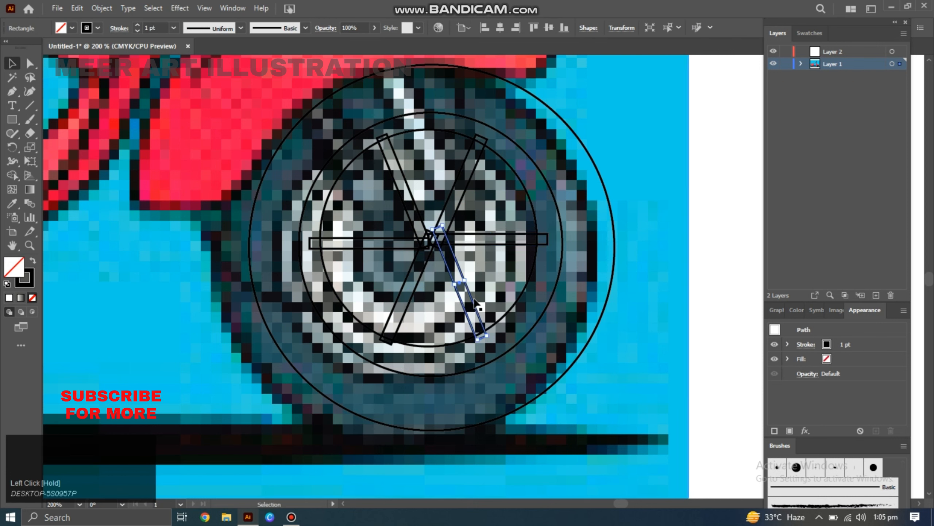
{"action": "mouse_move", "coordinate": [419, 234]}
{"action": "left_mouse_down"}
{"action": "mouse_move", "coordinate": [429, 229]}
{"action": "mouse_move", "coordinate": [465, 271]}
{"action": "mouse_move", "coordinate": [429, 243]}
{"action": "left_mouse_up"}
{"action": "key", "text": "l"}
{"action": "key", "text": "v"}
{"action": "left_click", "coordinate": [412, 186]}
{"action": "left_click", "coordinate": [457, 191], "text": "shift"}
{"action": "left_click", "coordinate": [507, 243], "text": "shift"}
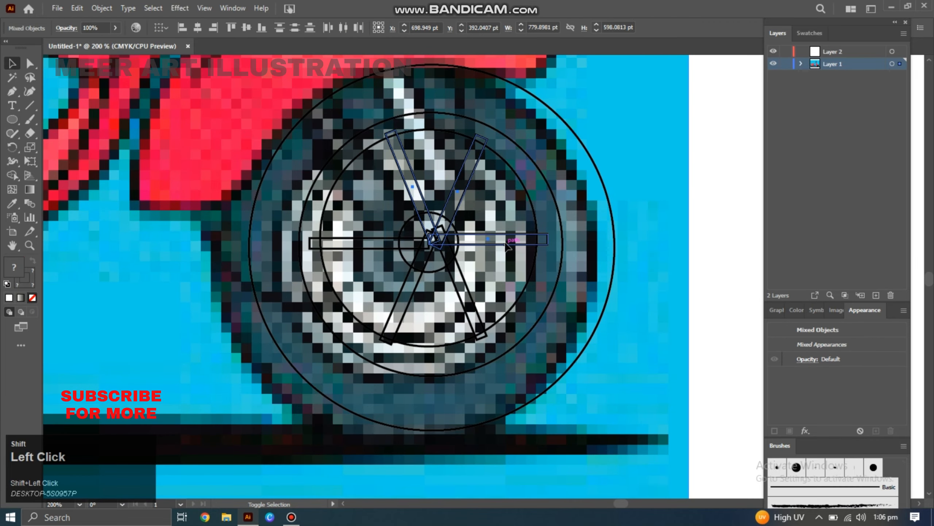
{"action": "left_click", "coordinate": [463, 254]}
{"action": "double_click", "coordinate": [368, 249]}
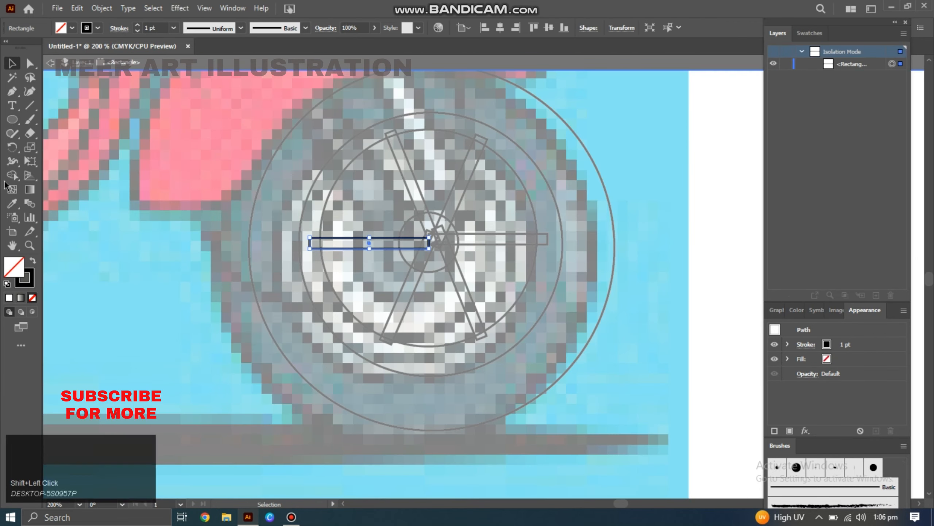
{"action": "left_click_drag", "start_coordinate": [452, 238], "coordinate": [453, 240]}
{"action": "key", "text": "v"}
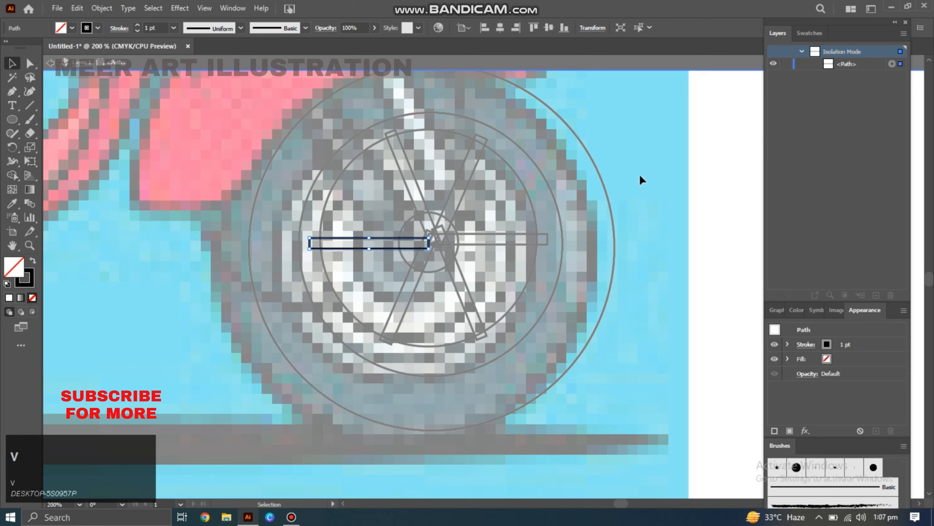
{"action": "double_click", "coordinate": [640, 174]}
Select the spokes with the hub circle and merge the upper spoke into the hub using Shape Builder.
{"action": "left_click", "coordinate": [362, 251]}
{"action": "left_click", "coordinate": [362, 251], "text": "shift"}
{"action": "double_click", "coordinate": [410, 219], "text": "shift"}
{"action": "double_click", "coordinate": [417, 190], "text": "shift"}
{"action": "left_click", "coordinate": [419, 187], "text": "shift"}
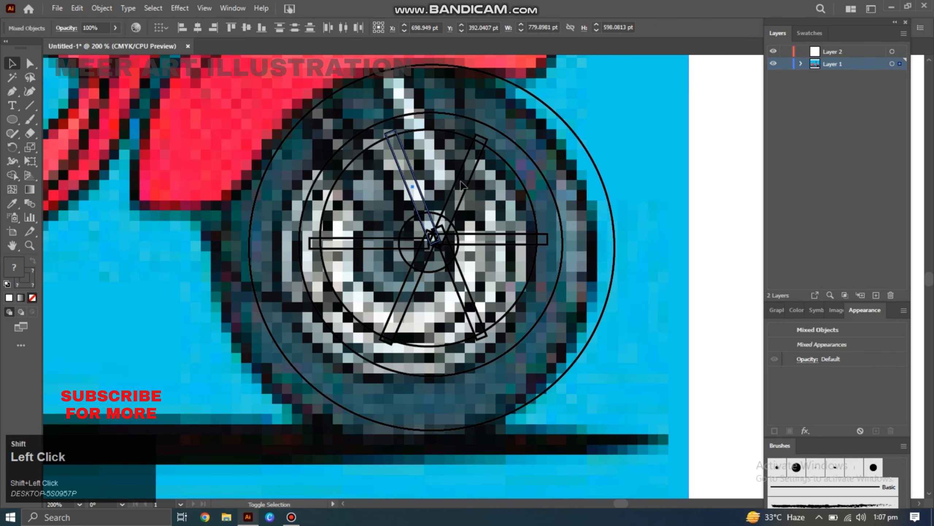
{"action": "left_click", "coordinate": [462, 204], "text": "shift"}
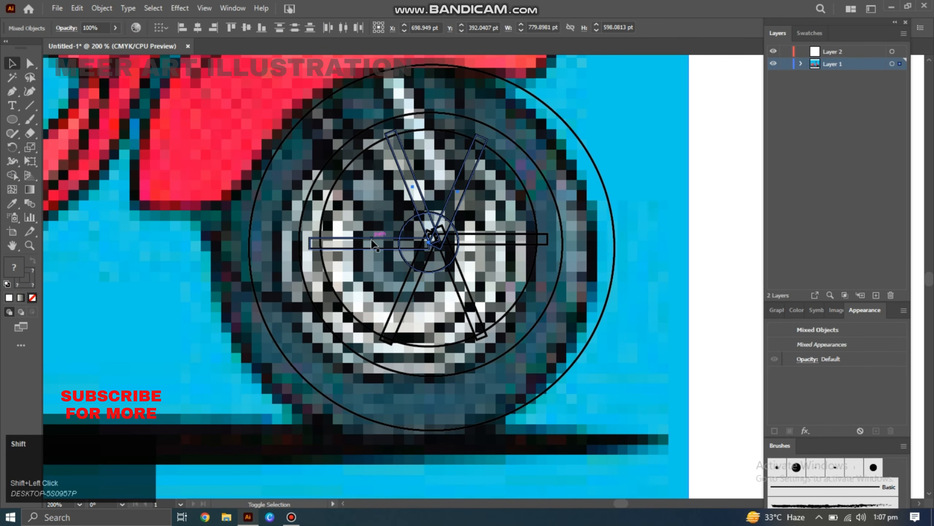
{"action": "key", "text": "shift+m"}
{"action": "mouse_move", "coordinate": [413, 195]}
{"action": "left_mouse_down"}
{"action": "mouse_move", "coordinate": [441, 218]}
{"action": "mouse_move", "coordinate": [454, 193]}
{"action": "left_mouse_up"}
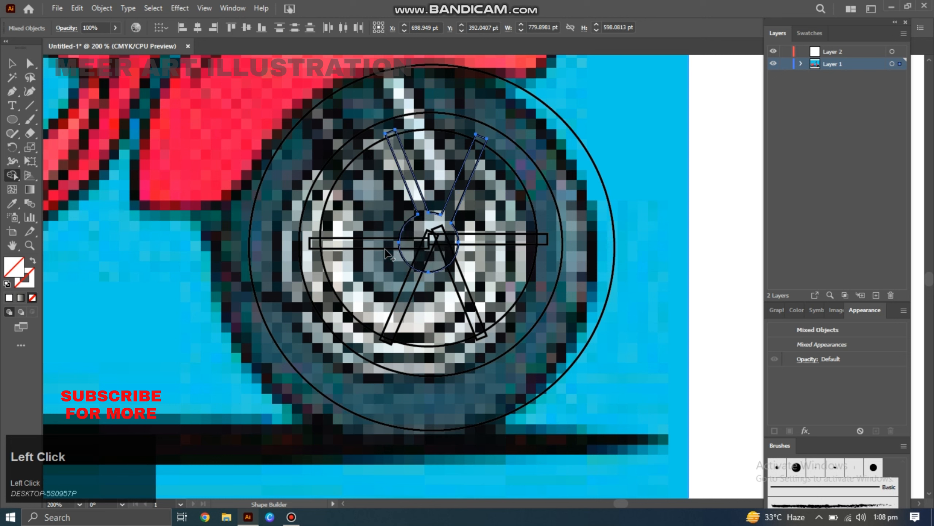
Merge two more spokes into the hub shape with Shape Builder.
{"action": "key", "text": "v"}
{"action": "left_click", "coordinate": [478, 305], "text": "shift"}
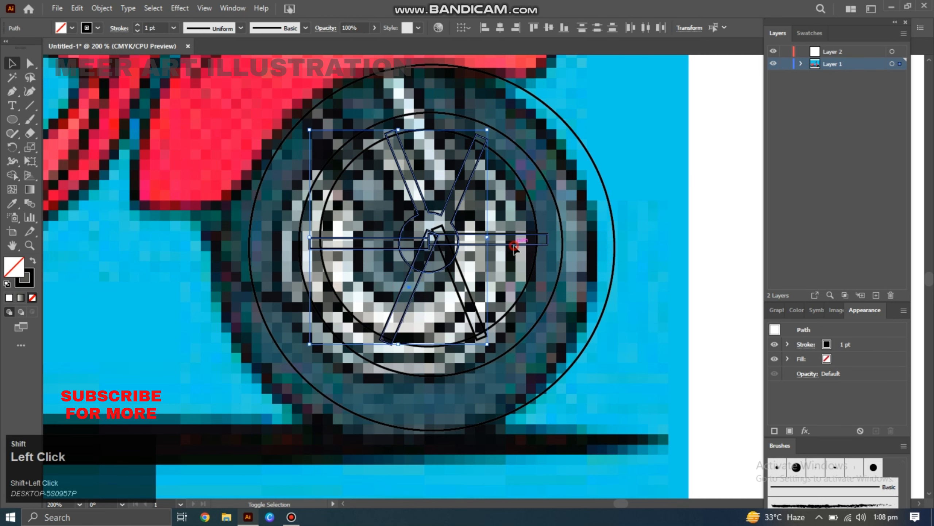
{"action": "key", "text": "shift+m"}
{"action": "mouse_move", "coordinate": [428, 237]}
{"action": "left_mouse_down"}
{"action": "mouse_move", "coordinate": [416, 244]}
{"action": "mouse_move", "coordinate": [423, 251]}
{"action": "left_mouse_up"}
{"action": "key", "text": "v"}
{"action": "left_click", "coordinate": [443, 226], "text": "shift"}
{"action": "key", "text": "shift+m"}
{"action": "mouse_move", "coordinate": [438, 259]}
{"action": "left_mouse_down"}
{"action": "mouse_move", "coordinate": [422, 273]}
{"action": "mouse_move", "coordinate": [427, 266]}
{"action": "left_mouse_up"}
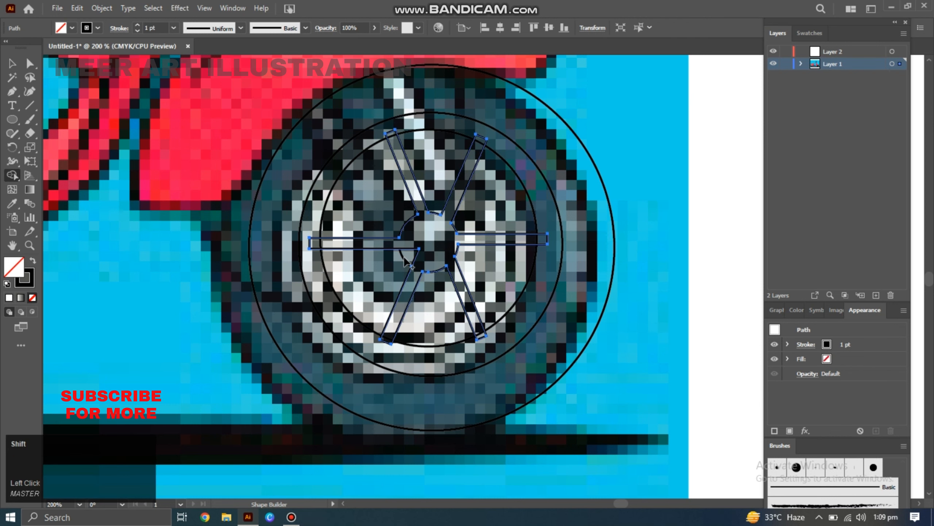
Merge the lower left spoke into the hub shape with Shape Builder.
{"action": "key", "text": "v"}
{"action": "double_click", "coordinate": [386, 270]}
{"action": "double_click", "coordinate": [716, 152]}
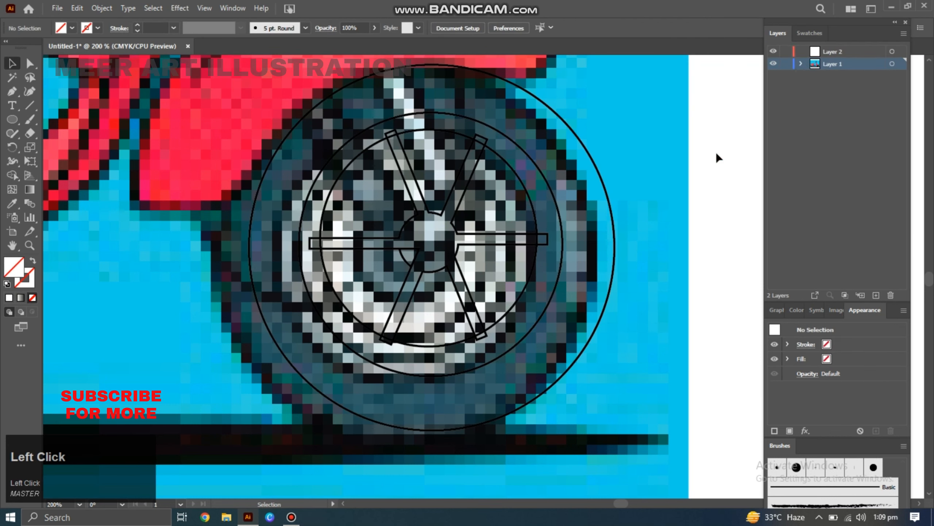
{"action": "left_click", "coordinate": [405, 259], "text": "shift"}
{"action": "left_click", "coordinate": [422, 273], "text": "shift"}
{"action": "key", "text": "shift+m"}
{"action": "left_click_drag", "start_coordinate": [410, 246], "coordinate": [407, 259]}
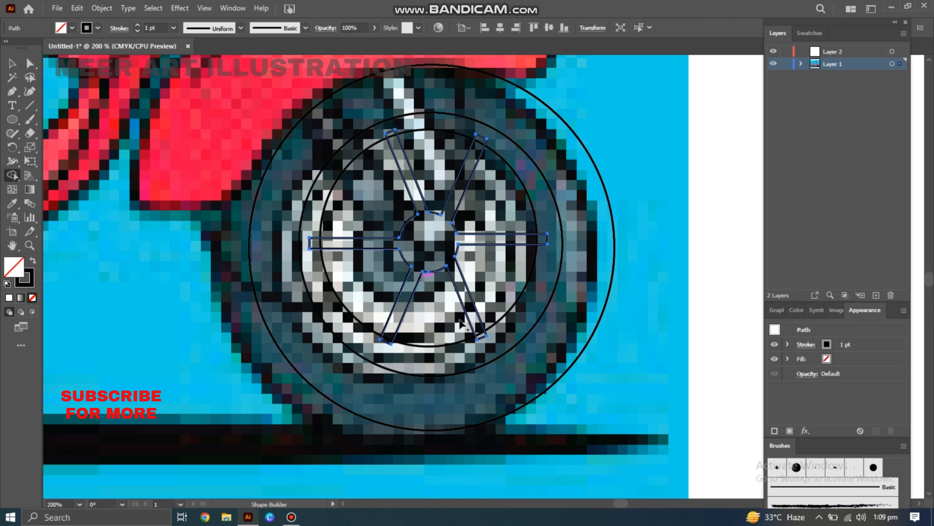
Select all wheel shapes and combine the spokes with the inner rim circle using Shape Builder.
{"action": "key", "text": "v"}
{"action": "mouse_move", "coordinate": [548, 345]}
{"action": "left_mouse_down"}
{"action": "mouse_move", "coordinate": [536, 333]}
{"action": "mouse_move", "coordinate": [535, 342]}
{"action": "left_mouse_up"}
{"action": "left_click", "coordinate": [520, 295]}
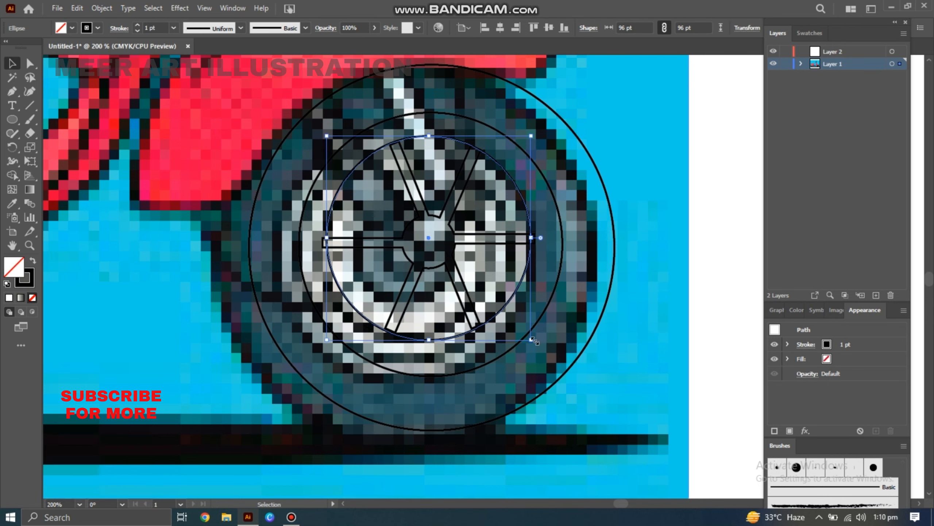
{"action": "key", "text": "ctrl+a"}
{"action": "key", "text": "shift+m"}
{"action": "left_click", "coordinate": [545, 352]}
{"action": "left_click", "coordinate": [436, 252]}
Draw a 16 pt hub circle at the wheel center and group the wheel shapes.
{"action": "key", "text": "l"}
{"action": "left_click_drag", "start_coordinate": [431, 238], "coordinate": [448, 257]}
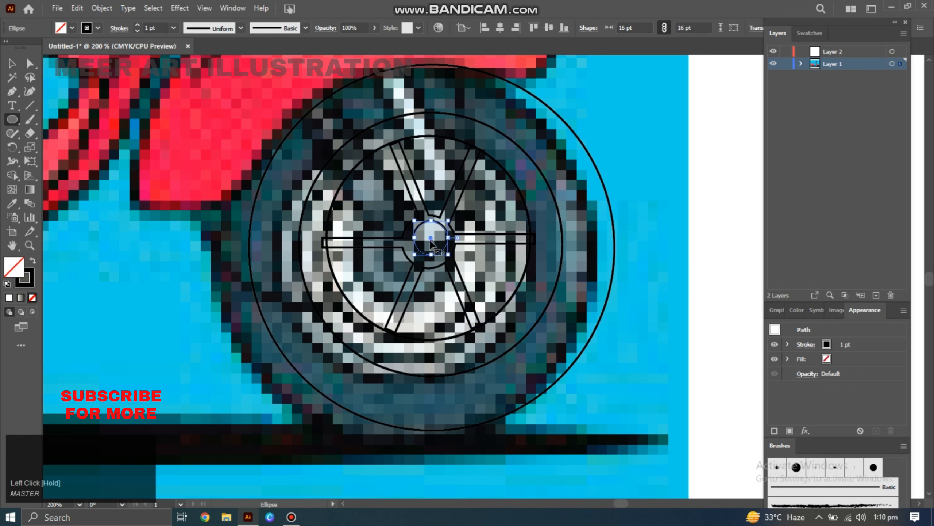
{"action": "right_click", "coordinate": [500, 433]}
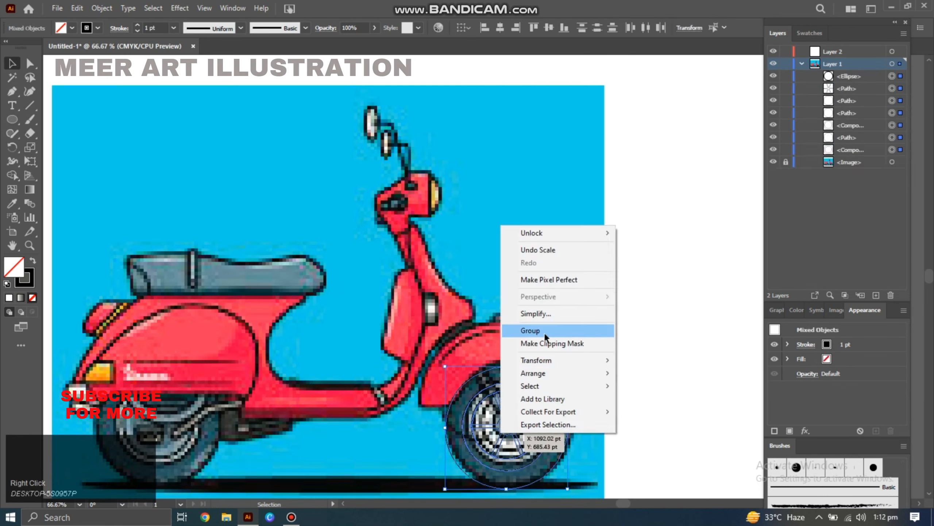
{"action": "left_click", "coordinate": [545, 334]}
Copy the wheel drawing over the rear wheel of the scooter.
{"action": "left_click_drag", "start_coordinate": [511, 427], "coordinate": [155, 425]}
{"action": "mouse_move", "coordinate": [212, 483]}
{"action": "left_mouse_down"}
{"action": "mouse_move", "coordinate": [220, 486]}
{"action": "mouse_move", "coordinate": [212, 483]}
{"action": "left_mouse_up"}
{"action": "left_click", "coordinate": [214, 486]}
{"action": "left_click_drag", "start_coordinate": [153, 422], "coordinate": [157, 426]}
{"action": "left_click", "coordinate": [587, 420]}
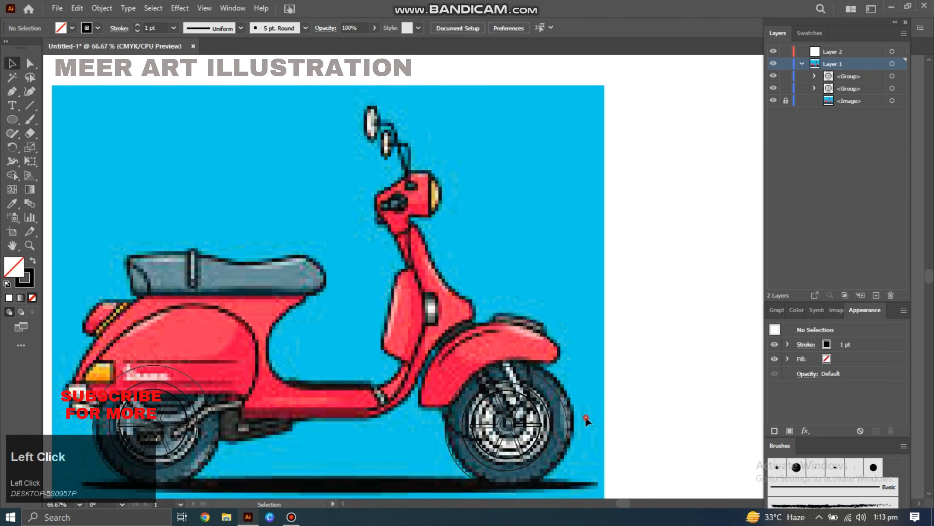
Reposition the front wheel group to fit the traced front wheel.
{"action": "left_click", "coordinate": [543, 454]}
{"action": "left_click_drag", "start_coordinate": [565, 366], "coordinate": [576, 360]}
{"action": "left_click_drag", "start_coordinate": [511, 422], "coordinate": [513, 424]}
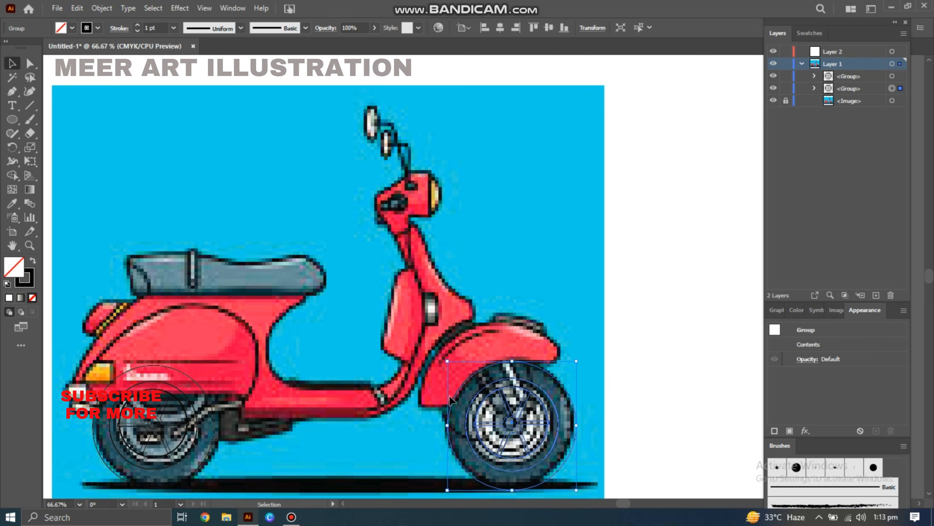
Lock Layer 1 and trace the front fender outline on Layer 2 with the Pen and Curvature tools.
{"action": "left_click", "coordinate": [29, 245]}
{"action": "left_click", "coordinate": [478, 411]}
{"action": "left_click", "coordinate": [12, 92]}
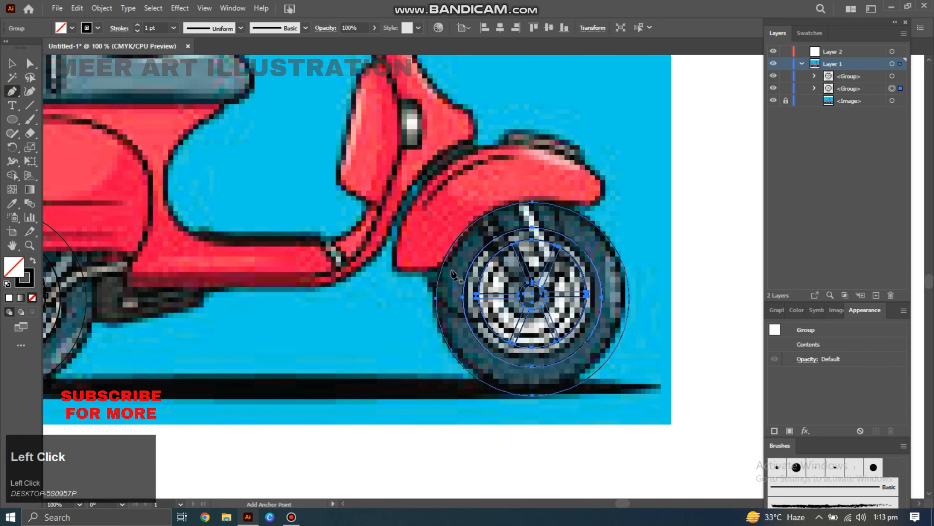
{"action": "left_click", "coordinate": [785, 63]}
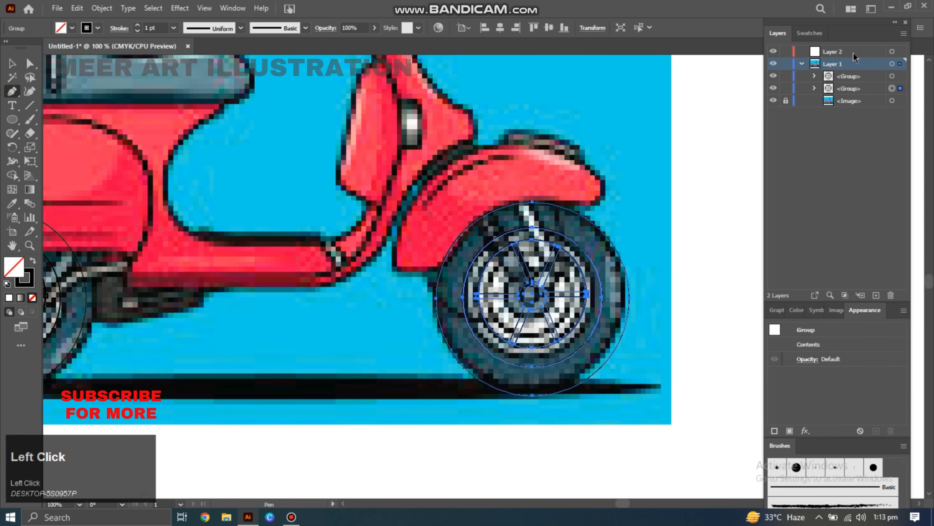
{"action": "left_click", "coordinate": [436, 268]}
{"action": "left_click", "coordinate": [396, 267]}
{"action": "left_click", "coordinate": [603, 174]}
{"action": "left_click", "coordinate": [602, 202]}
{"action": "left_click", "coordinate": [30, 91]}
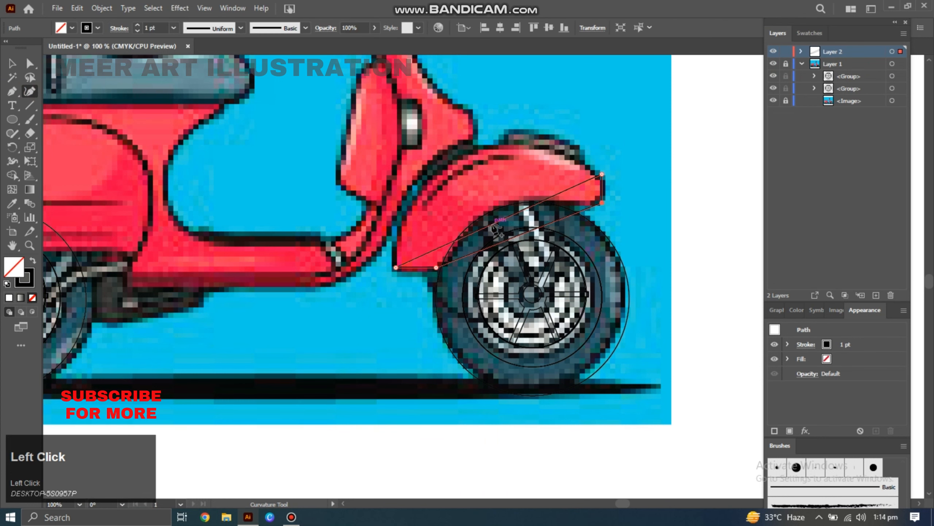
{"action": "key", "text": "space"}
{"action": "left_click_drag", "start_coordinate": [495, 209], "coordinate": [477, 261]}
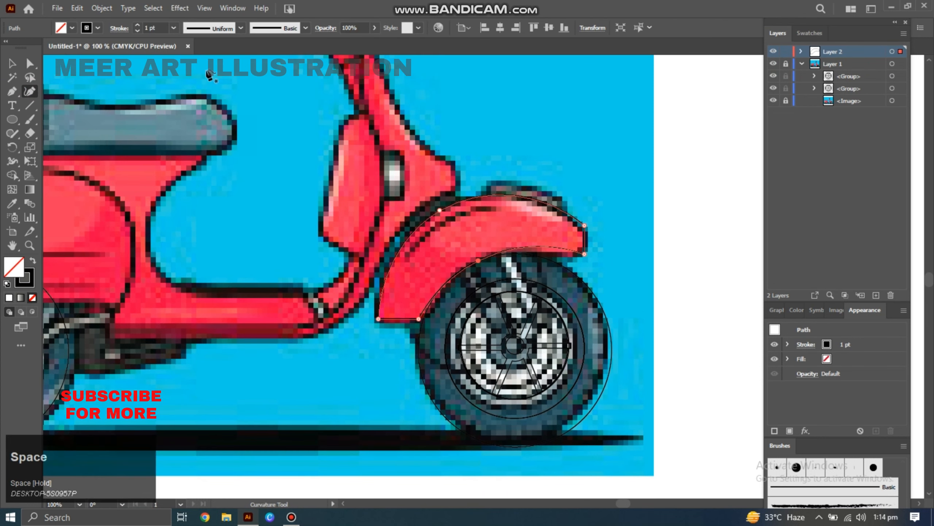
Trace the leg shield panel and fill it with the scooter's red using the Eyedropper.
{"action": "left_click", "coordinate": [381, 211]}
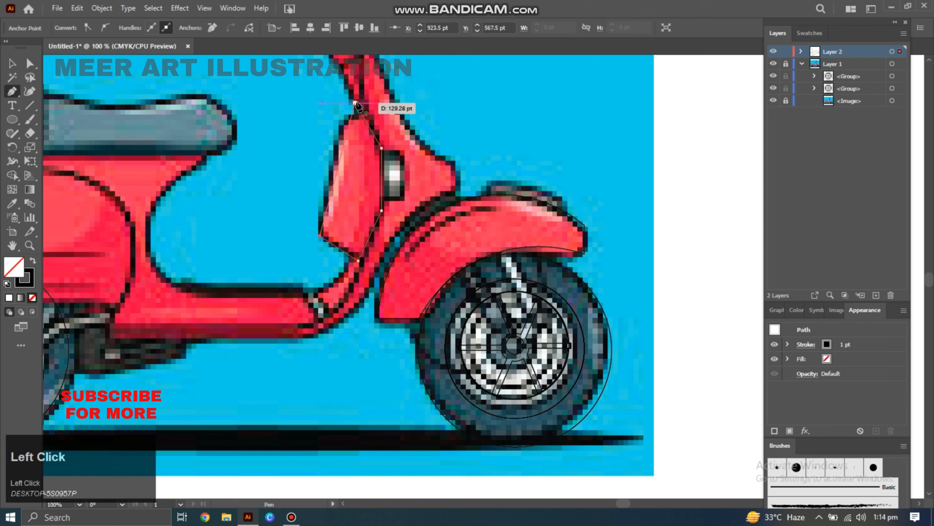
{"action": "left_click", "coordinate": [29, 95]}
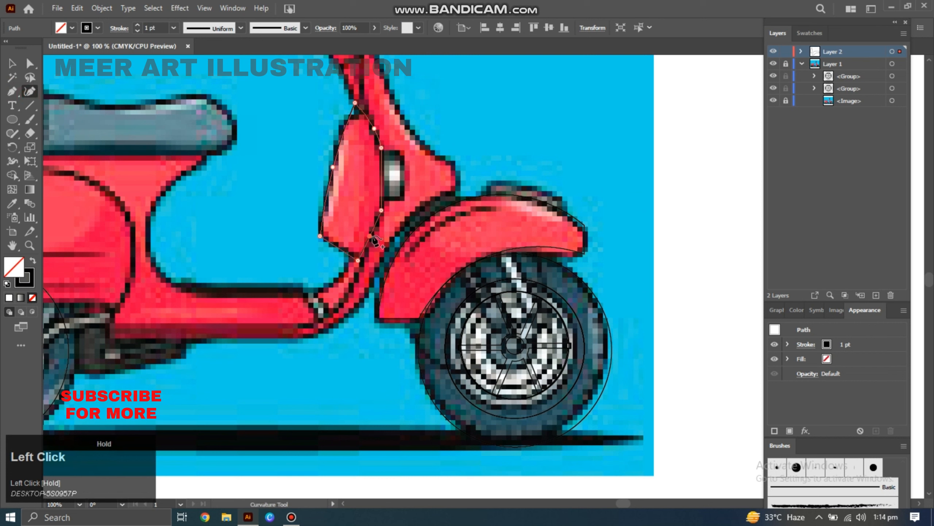
{"action": "left_click", "coordinate": [12, 203]}
{"action": "left_click", "coordinate": [360, 175]}
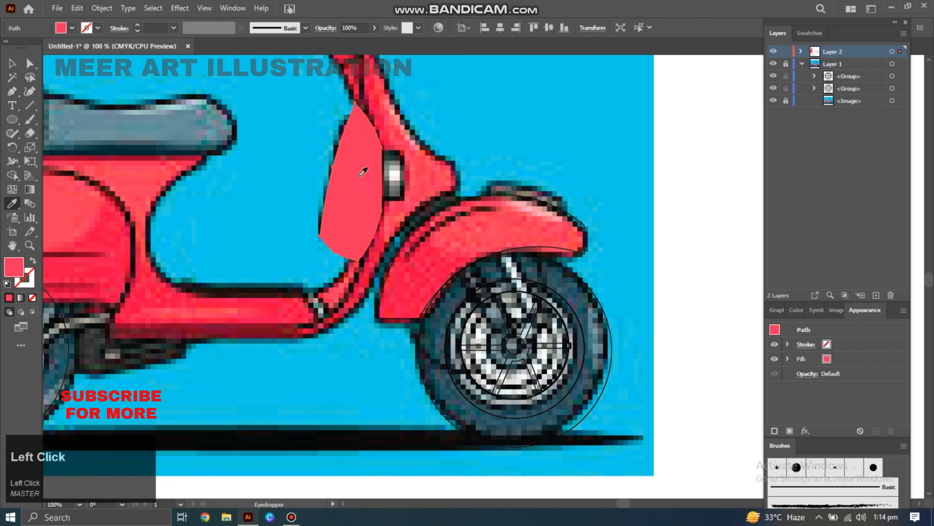
Fill the front fender with the same sampled red using the Eyedropper.
{"action": "left_click", "coordinate": [511, 262]}
{"action": "key", "text": "i"}
{"action": "left_click", "coordinate": [502, 237]}
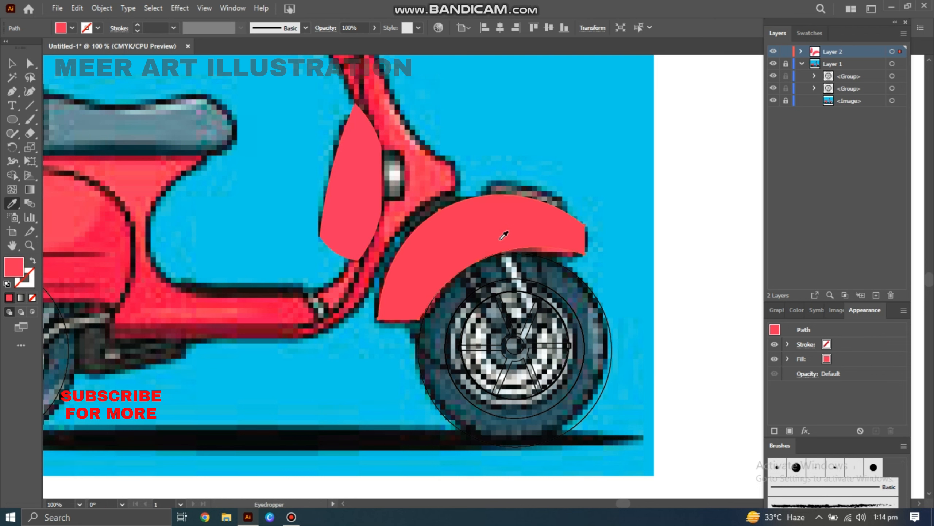
{"action": "key", "text": "p"}
{"action": "left_click", "coordinate": [485, 195]}
{"action": "key", "text": "ctrl+z"}
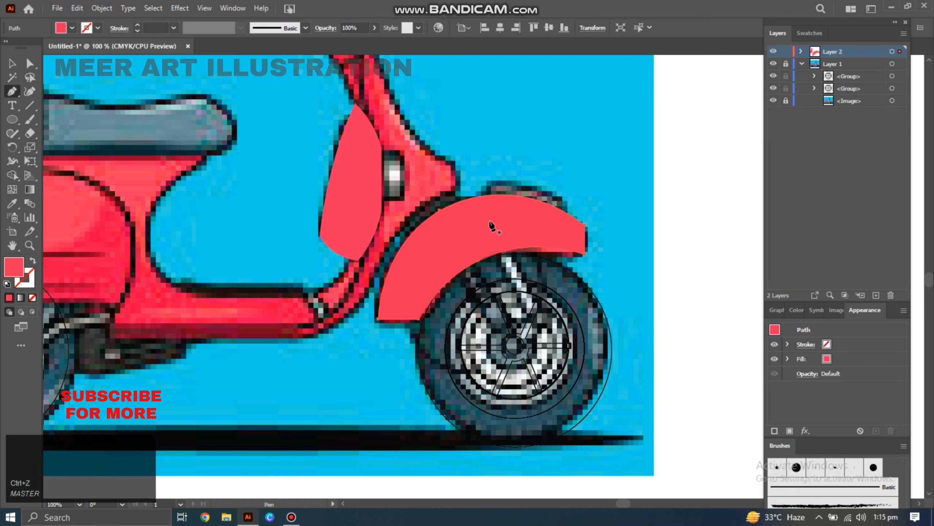
Trace the rear body side panel outline with the Pen tool and swap its fill and stroke.
{"action": "key", "text": "space"}
{"action": "mouse_move", "coordinate": [490, 221]}
{"action": "left_mouse_down"}
{"action": "mouse_move", "coordinate": [635, 224]}
{"action": "mouse_move", "coordinate": [686, 215]}
{"action": "left_mouse_up"}
{"action": "left_click", "coordinate": [93, 309]}
{"action": "left_click", "coordinate": [107, 297]}
{"action": "left_click", "coordinate": [305, 298]}
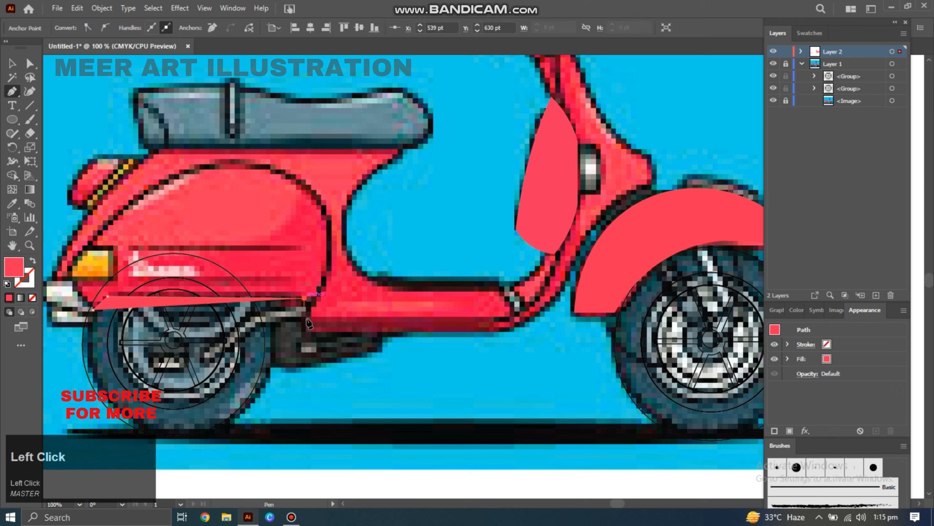
{"action": "left_click", "coordinate": [309, 329]}
{"action": "left_click", "coordinate": [329, 220]}
{"action": "left_click", "coordinate": [120, 211]}
{"action": "left_click", "coordinate": [67, 271]}
{"action": "left_click", "coordinate": [93, 309]}
{"action": "key", "text": "shift+x"}
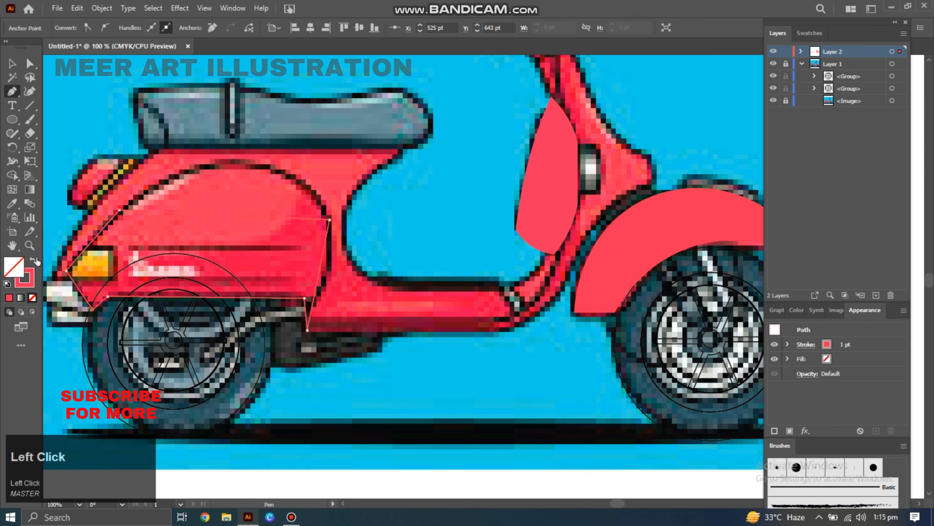
Remove the side panel's fill and curve its edges with the Curvature tool.
{"action": "left_click", "coordinate": [31, 93]}
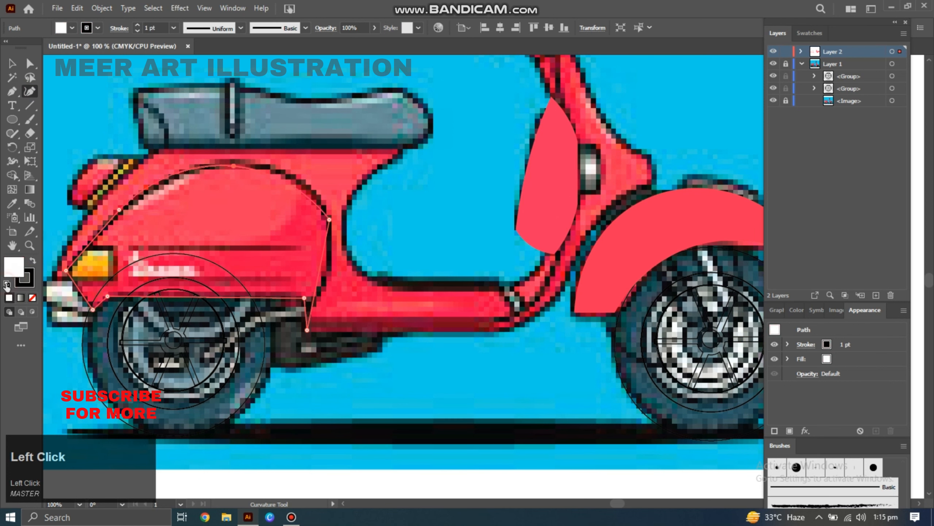
{"action": "left_click", "coordinate": [33, 297]}
{"action": "left_click", "coordinate": [330, 266]}
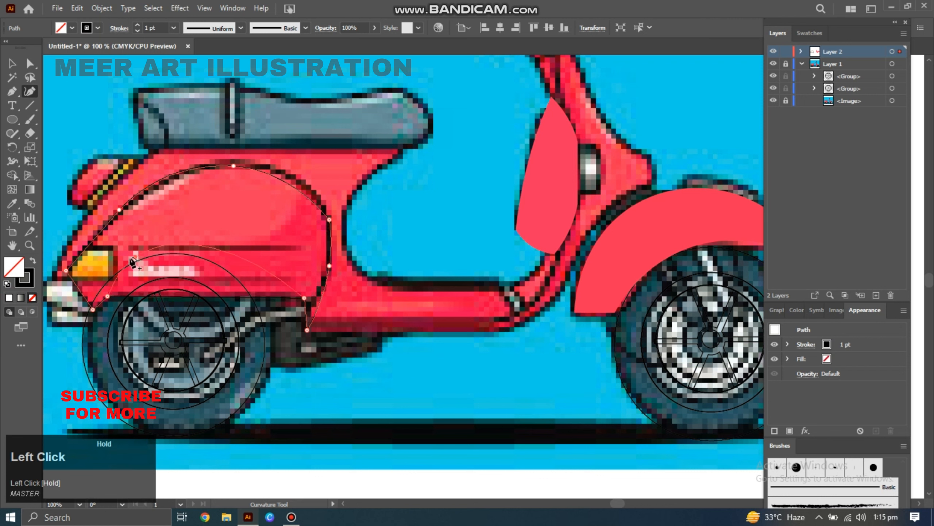
{"action": "left_click", "coordinate": [189, 296]}
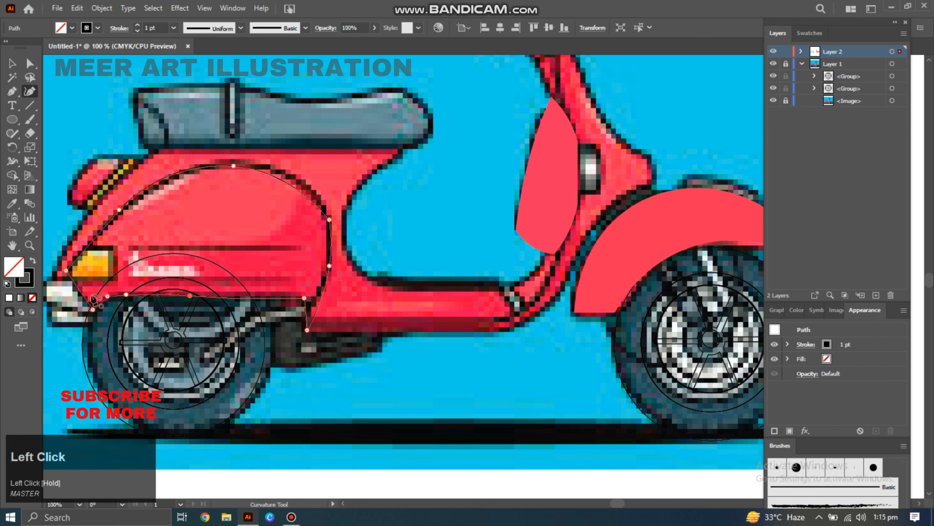
{"action": "left_click", "coordinate": [295, 179]}
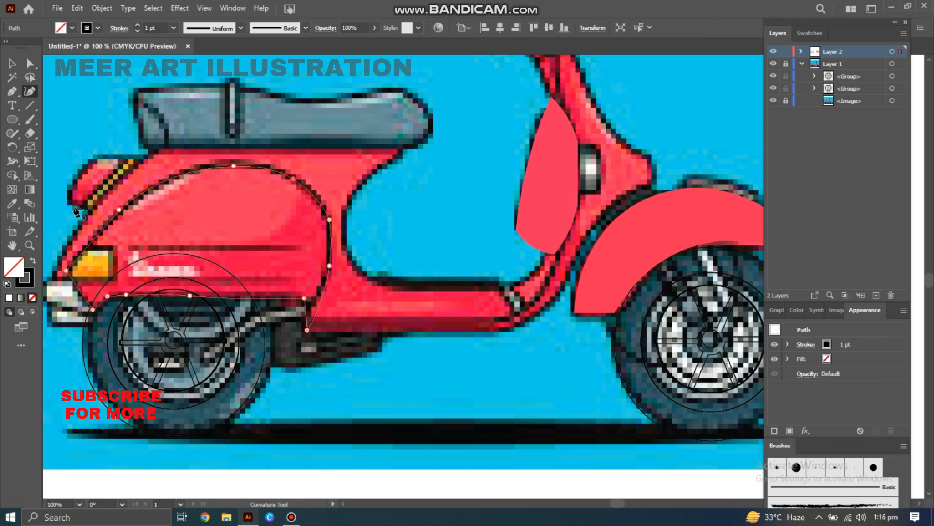
Trace the seat outline with the Pen tool and curve its top edge with the Curvature tool.
{"action": "key", "text": "p"}
{"action": "left_click", "coordinate": [140, 149]}
{"action": "left_click", "coordinate": [402, 152]}
{"action": "left_click", "coordinate": [433, 137]}
{"action": "left_click", "coordinate": [433, 113]}
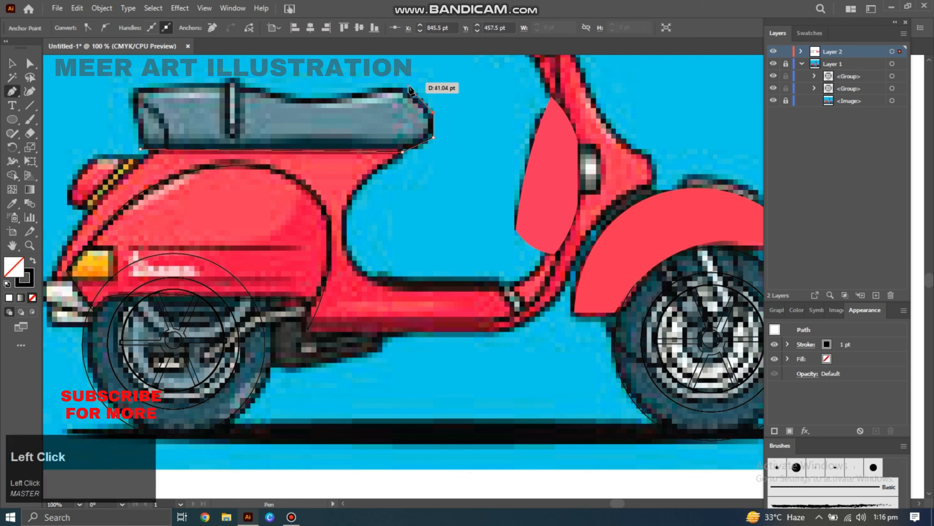
{"action": "left_click", "coordinate": [133, 85]}
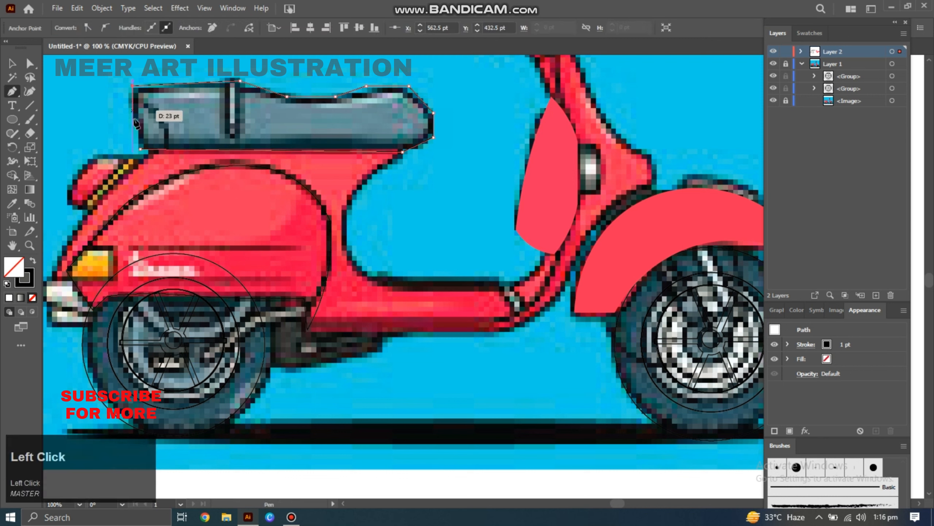
{"action": "left_click", "coordinate": [140, 149]}
{"action": "left_click", "coordinate": [29, 91]}
{"action": "left_click_drag", "start_coordinate": [240, 81], "coordinate": [242, 89]}
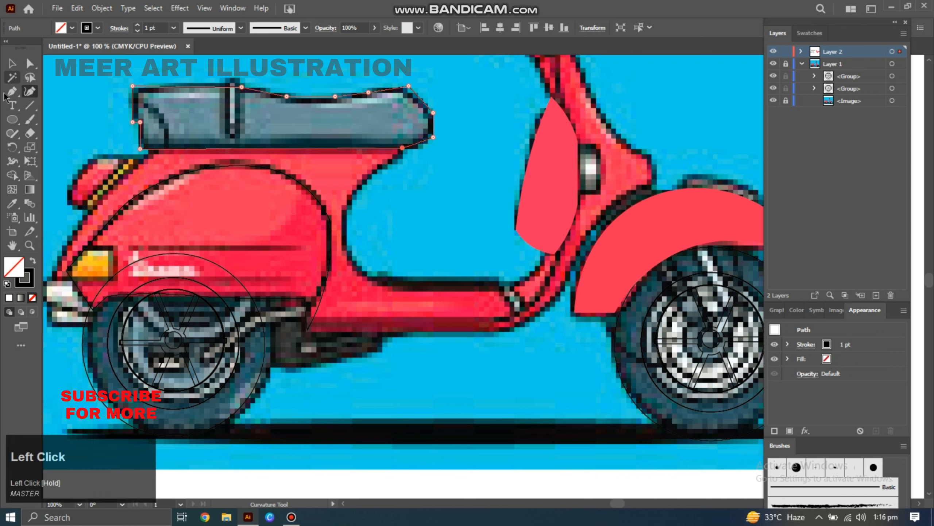
Draw a small rectangle over the strap across the seat.
{"action": "key", "text": "m"}
{"action": "mouse_move", "coordinate": [226, 79]}
{"action": "left_mouse_down"}
{"action": "mouse_move", "coordinate": [239, 134]}
{"action": "mouse_move", "coordinate": [231, 95]}
{"action": "mouse_move", "coordinate": [254, 107]}
{"action": "left_mouse_up"}
{"action": "left_click", "coordinate": [31, 65]}
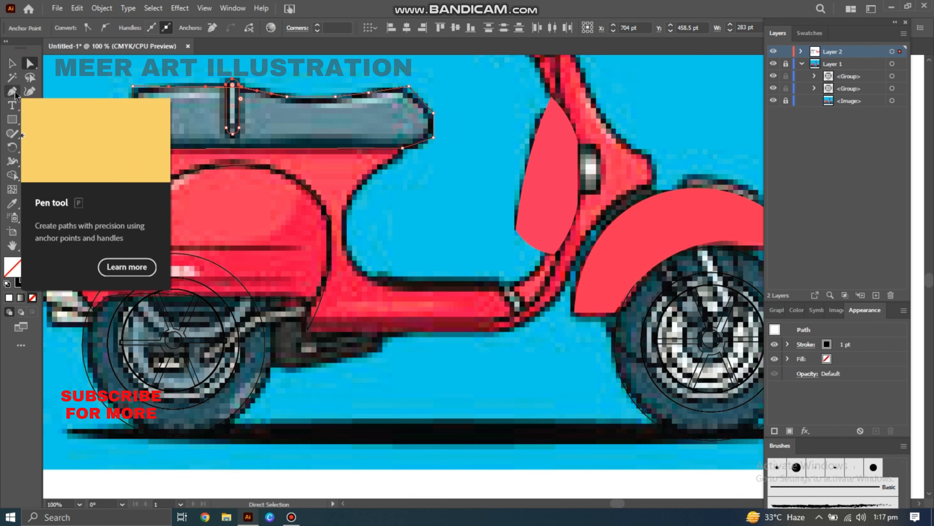
Deselect everything and add a new layer.
{"action": "left_click", "coordinate": [12, 64]}
{"action": "left_click", "coordinate": [92, 79]}
{"action": "left_click", "coordinate": [876, 295]}
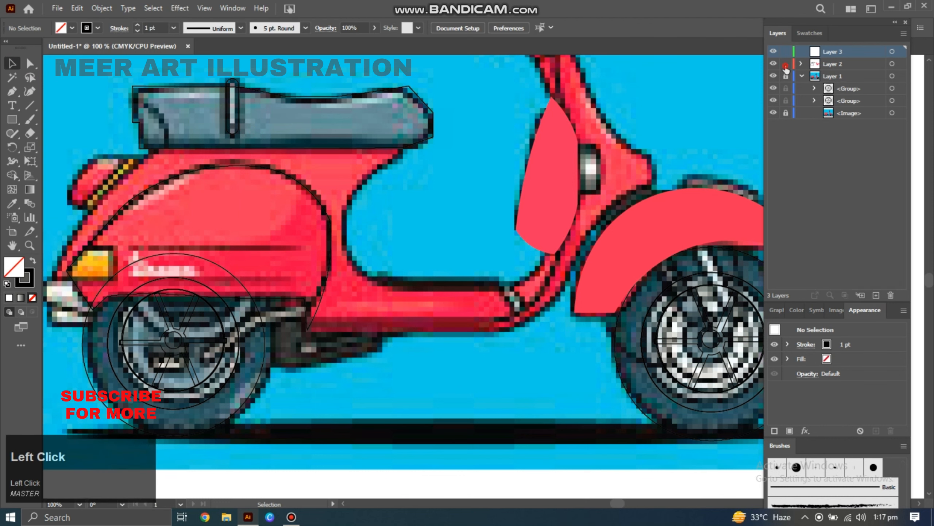
Trace the rear body cowl outline with the Pen tool and curve its edges with the Curvature tool.
{"action": "left_click", "coordinate": [58, 282]}
{"action": "left_click", "coordinate": [52, 278]}
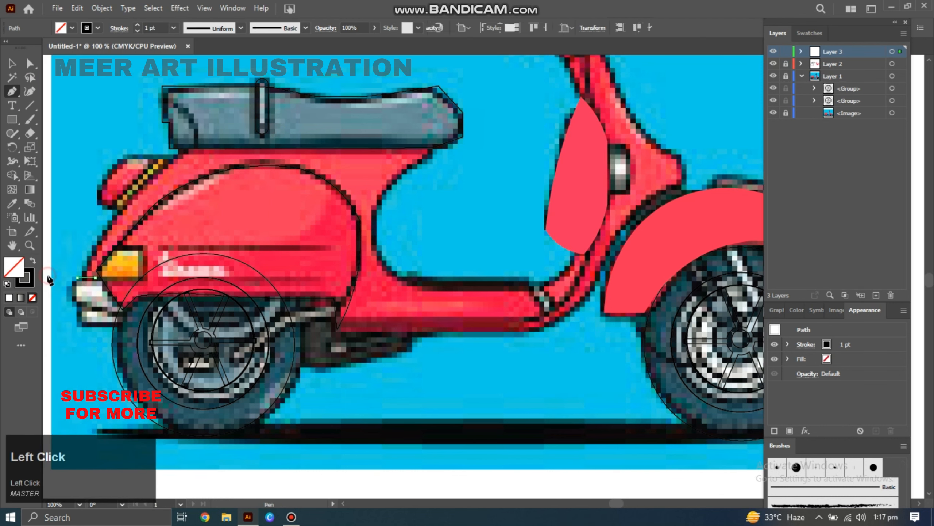
{"action": "left_click", "coordinate": [155, 148]}
{"action": "left_click", "coordinate": [432, 149]}
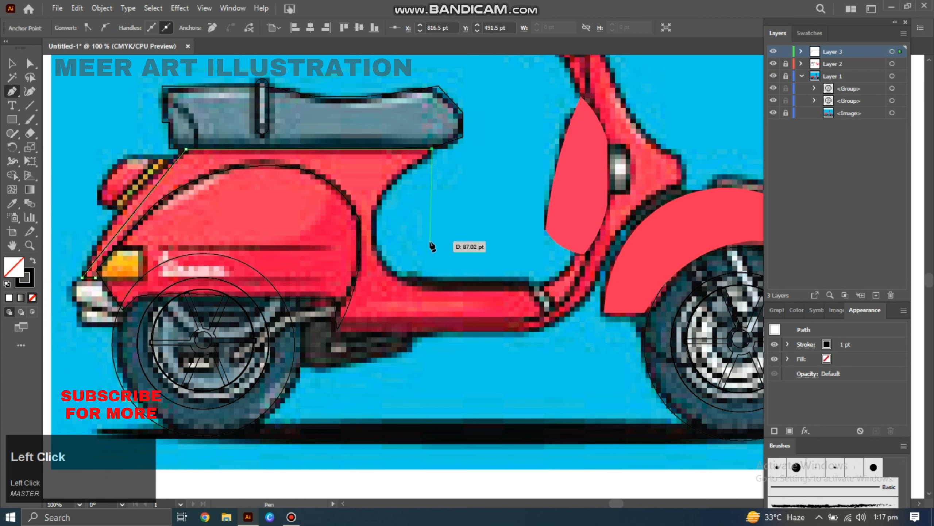
{"action": "left_click", "coordinate": [421, 288]}
{"action": "left_click", "coordinate": [535, 293]}
{"action": "left_click", "coordinate": [535, 330]}
{"action": "left_click", "coordinate": [330, 333]}
{"action": "left_click", "coordinate": [362, 272]}
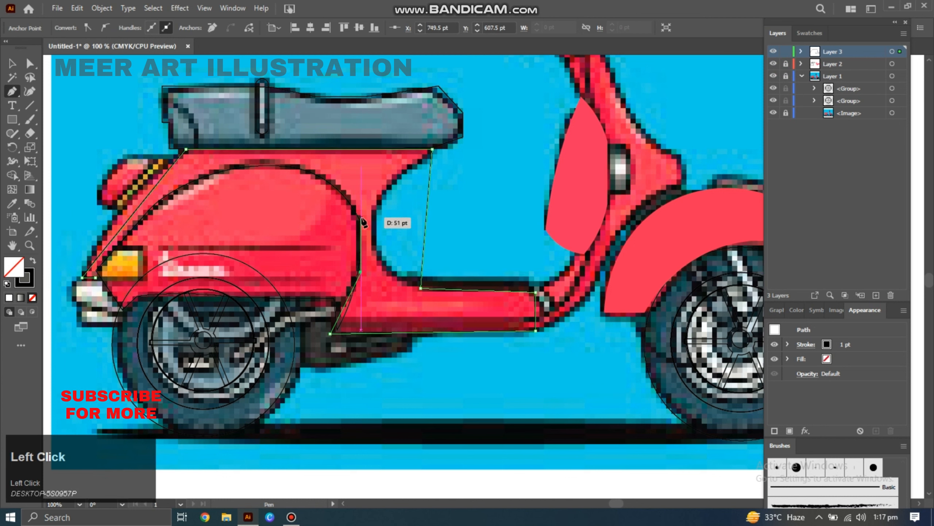
{"action": "left_click", "coordinate": [360, 217]}
{"action": "left_click", "coordinate": [127, 233]}
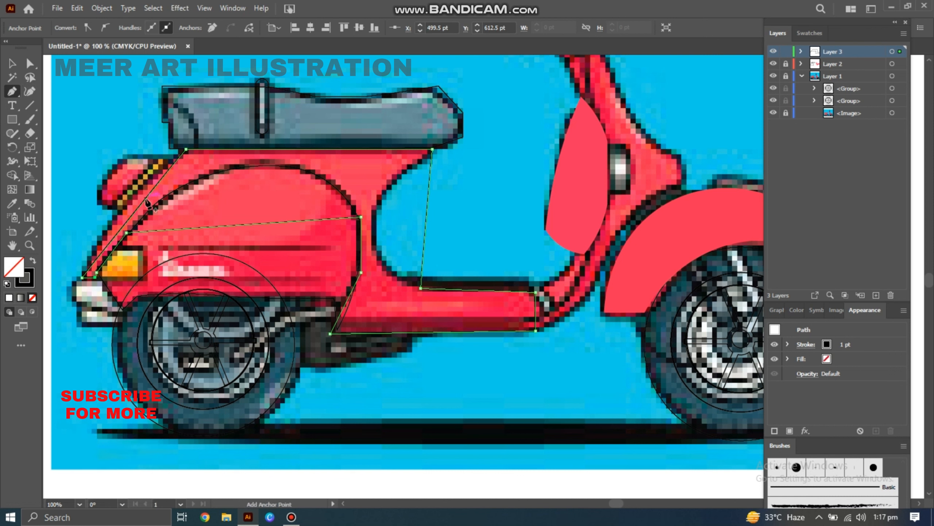
{"action": "left_click", "coordinate": [133, 213]}
{"action": "left_click", "coordinate": [29, 91]}
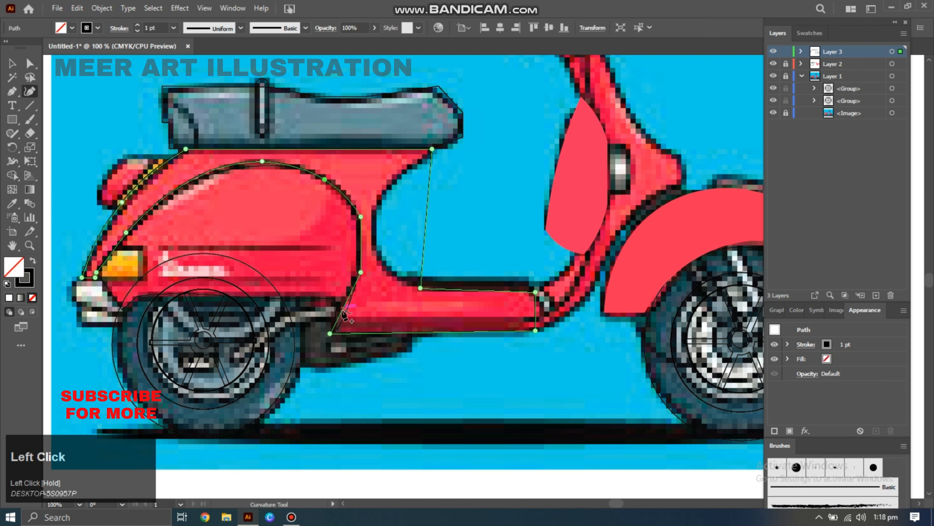
{"action": "left_click_drag", "start_coordinate": [426, 241], "coordinate": [381, 224]}
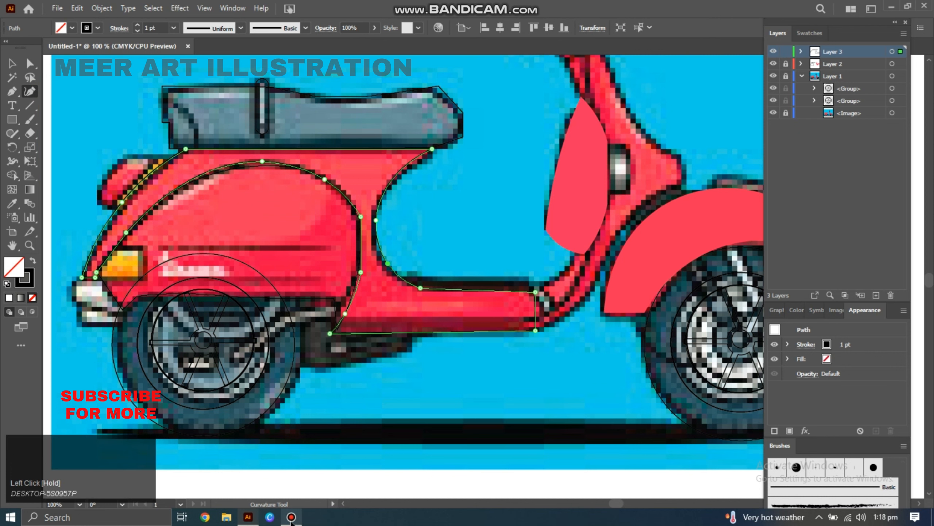
Draw a thin rectangle along the upper body stripe and round its corners.
{"action": "left_click", "coordinate": [12, 119]}
{"action": "left_click_drag", "start_coordinate": [159, 242], "coordinate": [333, 249]}
{"action": "left_click", "coordinate": [30, 63]}
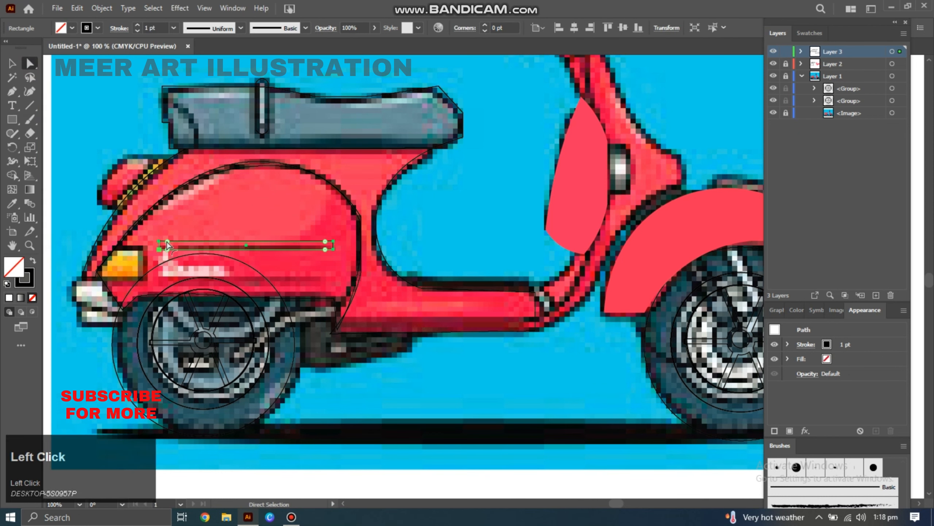
{"action": "left_click_drag", "start_coordinate": [167, 242], "coordinate": [179, 242]}
Trace the orange indicator light outline with the Pen tool.
{"action": "left_click", "coordinate": [12, 91]}
{"action": "left_click", "coordinate": [145, 250]}
{"action": "left_click", "coordinate": [145, 278]}
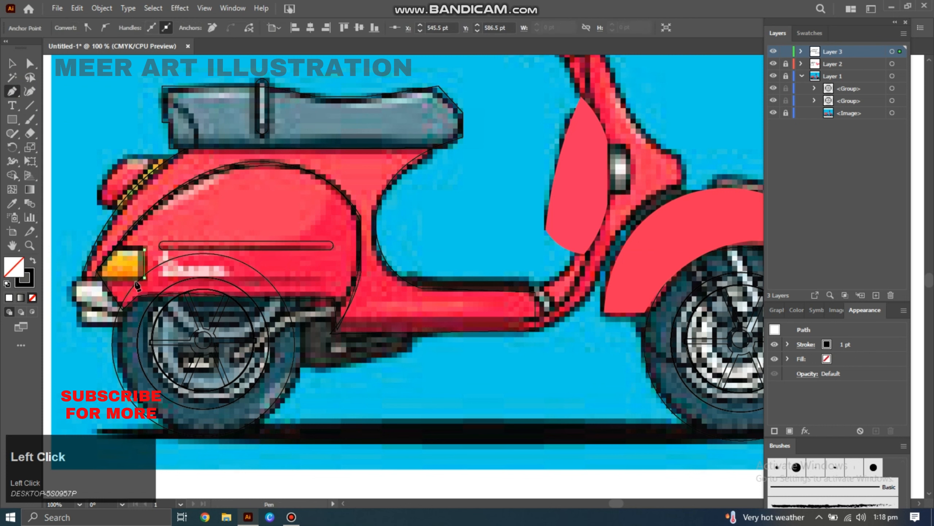
{"action": "left_click", "coordinate": [121, 242]}
{"action": "left_click", "coordinate": [29, 92]}
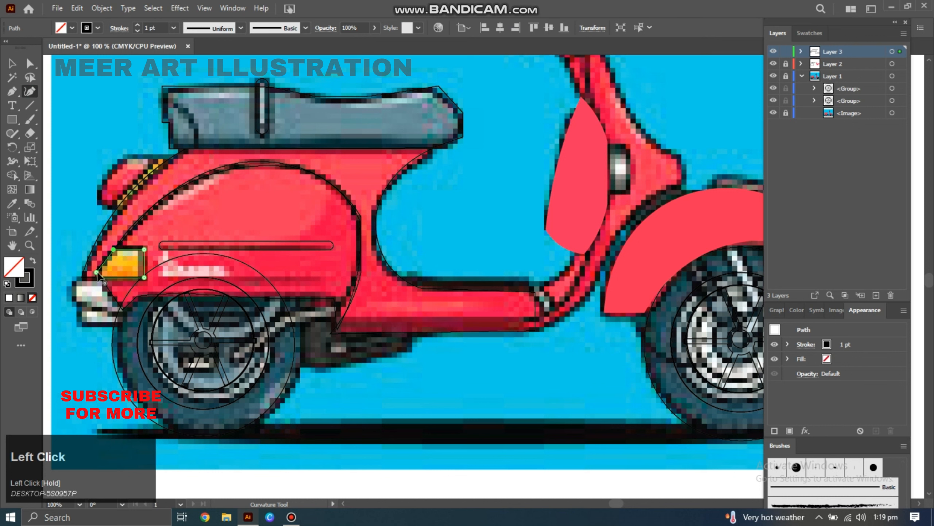
Trace the white front trim piece with the Pen tool and curve its edges with the Curvature tool.
{"action": "left_click", "coordinate": [12, 91]}
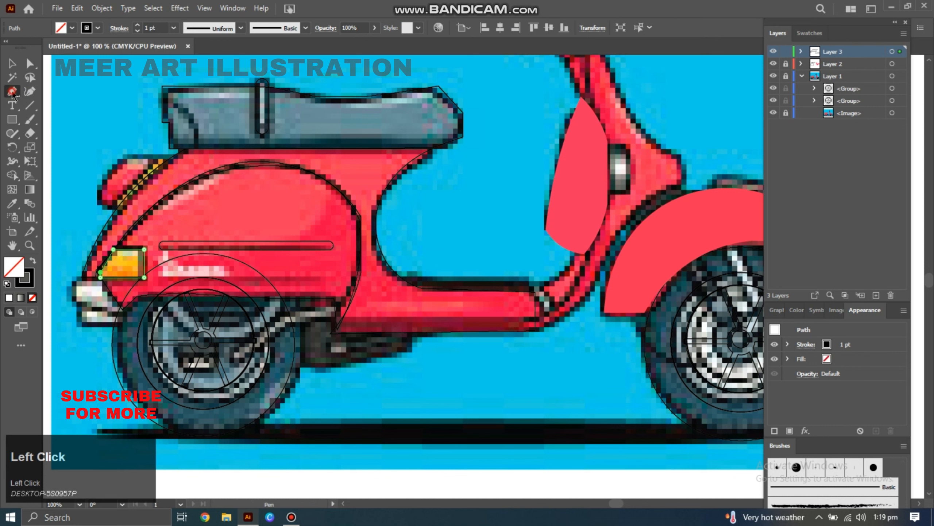
{"action": "left_click", "coordinate": [86, 325]}
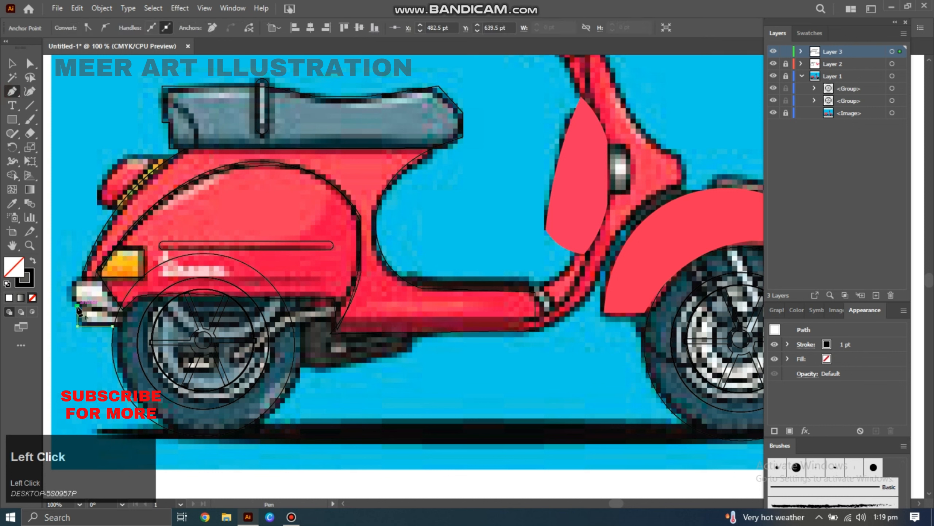
{"action": "left_click", "coordinate": [112, 326]}
{"action": "left_click", "coordinate": [30, 92]}
{"action": "left_click", "coordinate": [67, 293]}
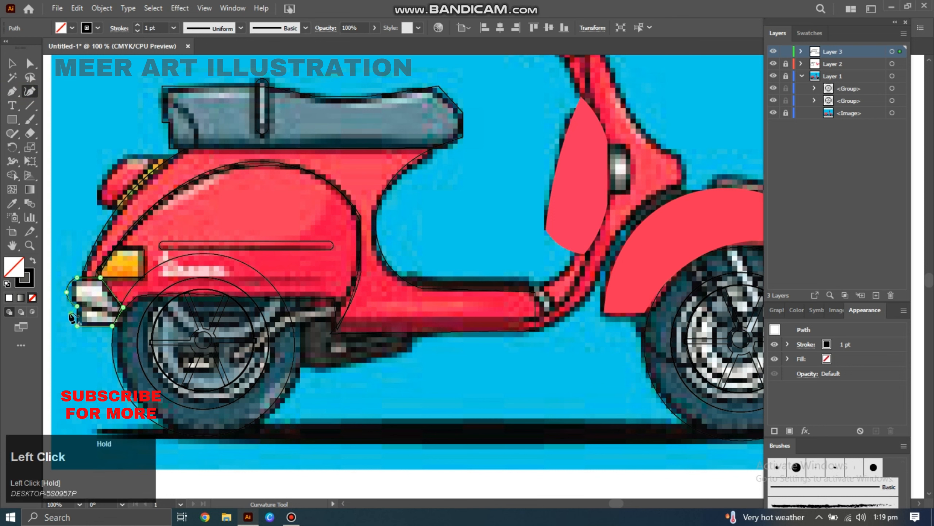
{"action": "left_click_drag", "start_coordinate": [69, 310], "coordinate": [73, 313]}
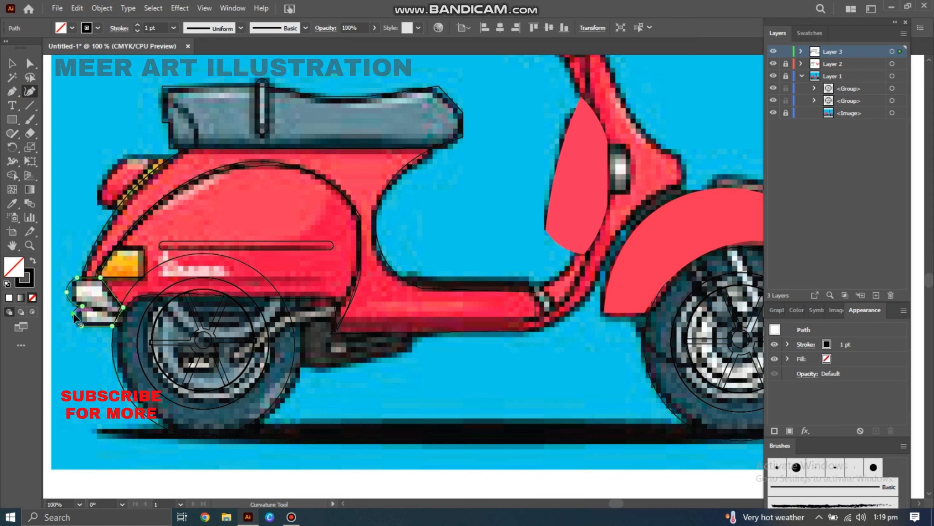
Draw a small rectangle and rotate it onto the yellow striped reflector strip.
{"action": "left_click", "coordinate": [13, 119]}
{"action": "left_click_drag", "start_coordinate": [108, 166], "coordinate": [108, 166]}
{"action": "left_click", "coordinate": [30, 64]}
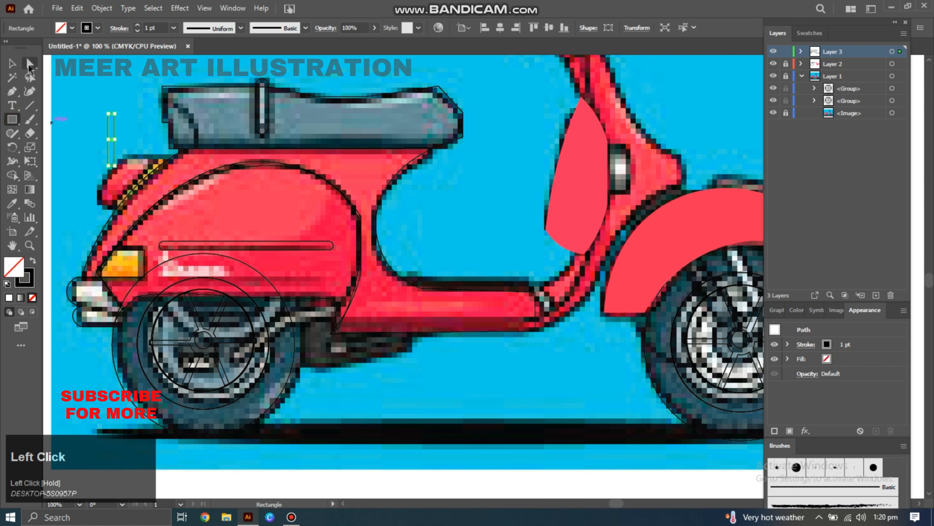
{"action": "left_click_drag", "start_coordinate": [112, 118], "coordinate": [138, 171]}
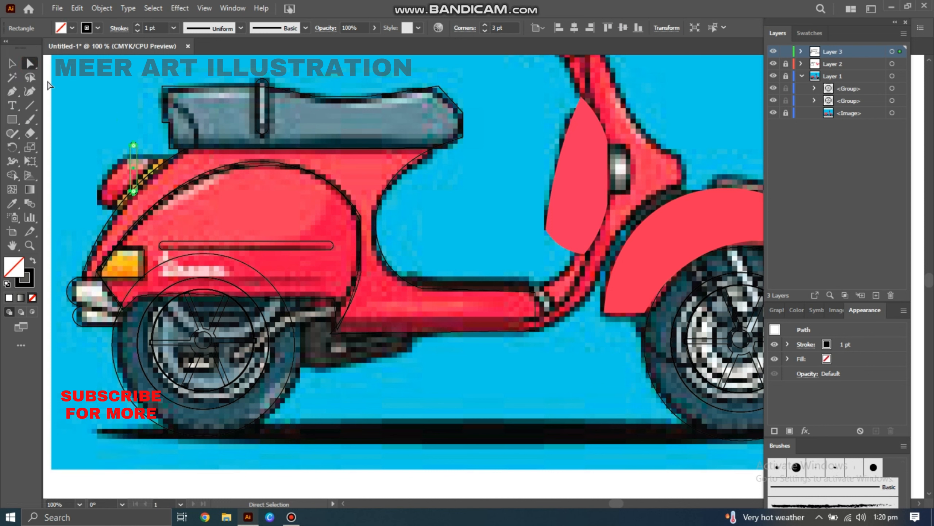
{"action": "left_click", "coordinate": [13, 64]}
{"action": "left_click_drag", "start_coordinate": [138, 140], "coordinate": [136, 183]}
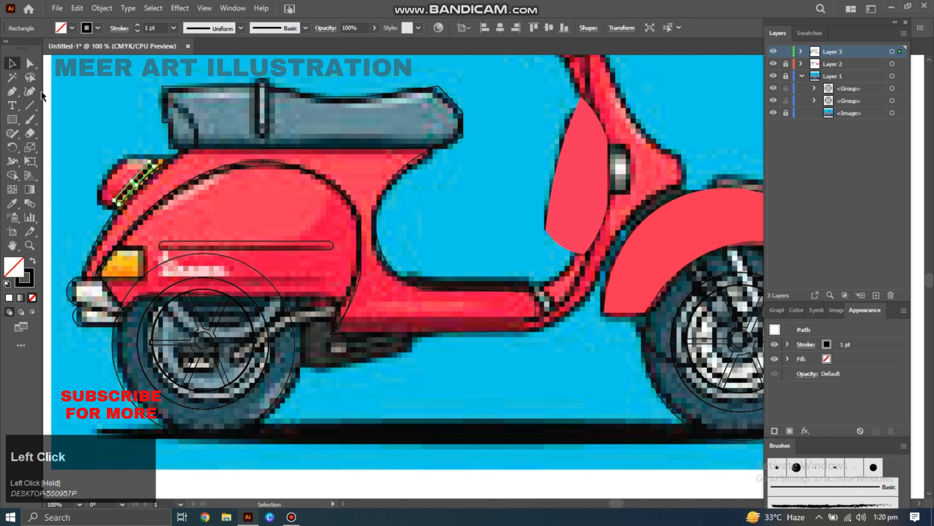
Reshape the reflector rectangle's corners to fit the strip with Direct Selection.
{"action": "left_click", "coordinate": [30, 63]}
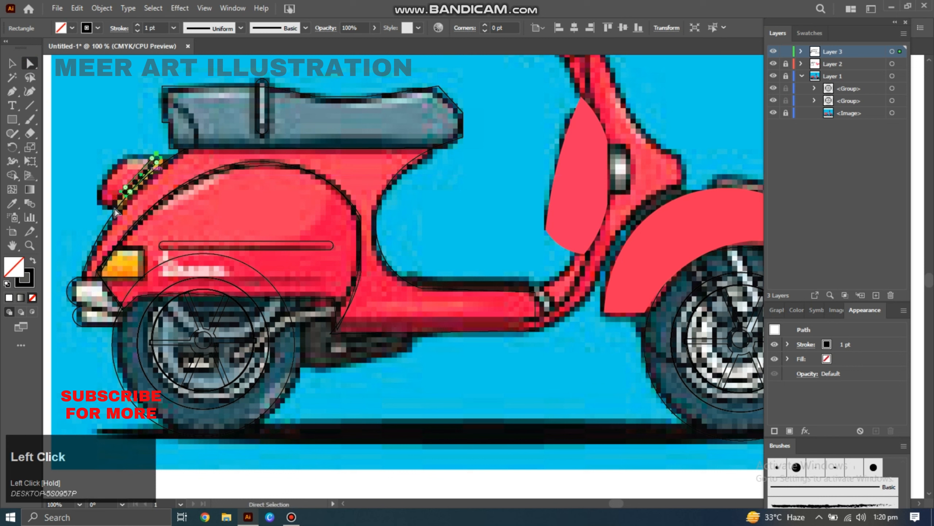
{"action": "left_click_drag", "start_coordinate": [114, 209], "coordinate": [138, 186]}
{"action": "left_click_drag", "start_coordinate": [126, 195], "coordinate": [114, 205]}
{"action": "mouse_move", "coordinate": [170, 148]}
{"action": "left_mouse_down"}
{"action": "mouse_move", "coordinate": [142, 174]}
{"action": "mouse_move", "coordinate": [165, 156]}
{"action": "left_mouse_up"}
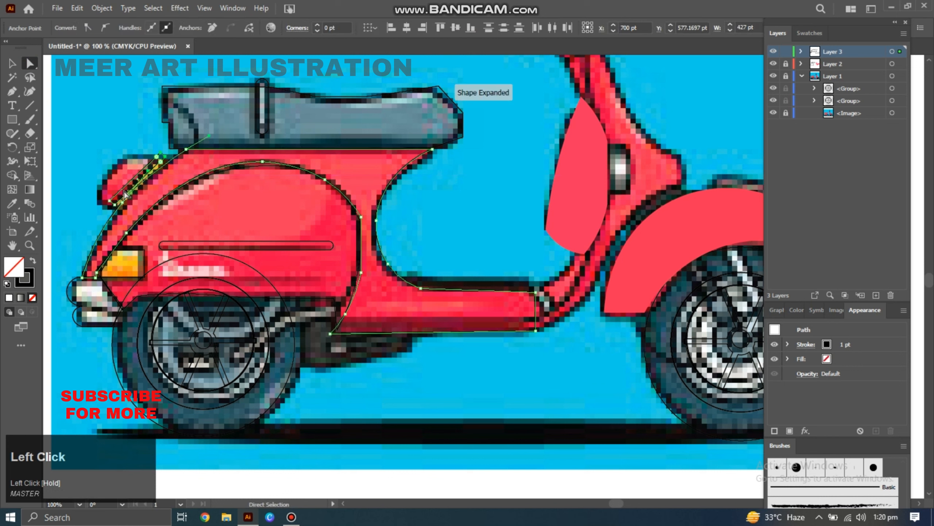
Trace the pink tail cap with the Pen tool and curve its edge with the Curvature tool.
{"action": "left_click", "coordinate": [12, 92]}
{"action": "left_click", "coordinate": [154, 155]}
{"action": "left_click", "coordinate": [122, 156]}
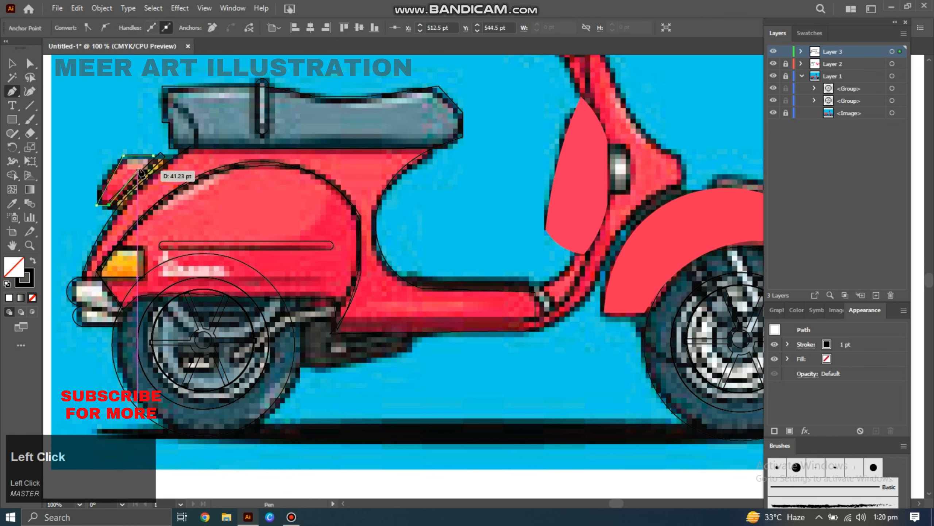
{"action": "left_click", "coordinate": [30, 91]}
{"action": "left_click_drag", "start_coordinate": [110, 179], "coordinate": [102, 179]}
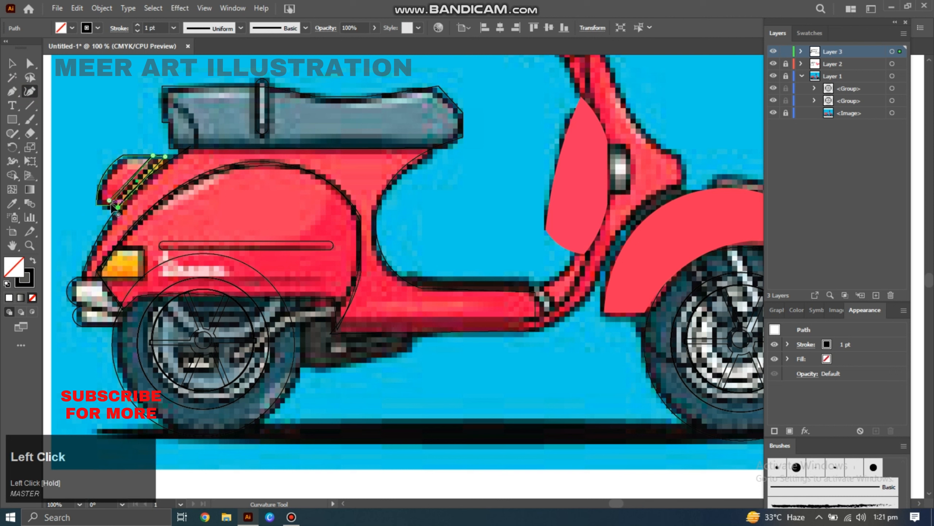
Draw a rounded rectangle along the lower body stripe.
{"action": "left_click", "coordinate": [12, 119]}
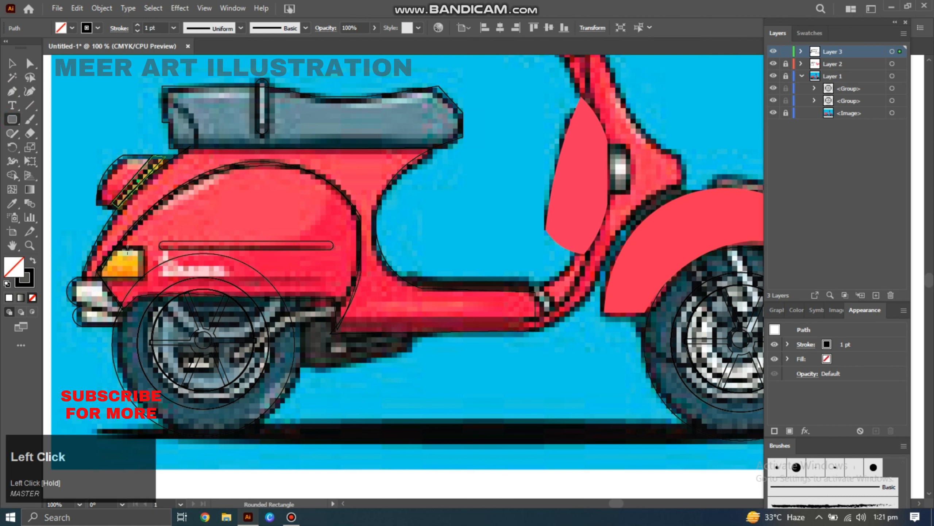
{"action": "left_click_drag", "start_coordinate": [159, 278], "coordinate": [324, 283]}
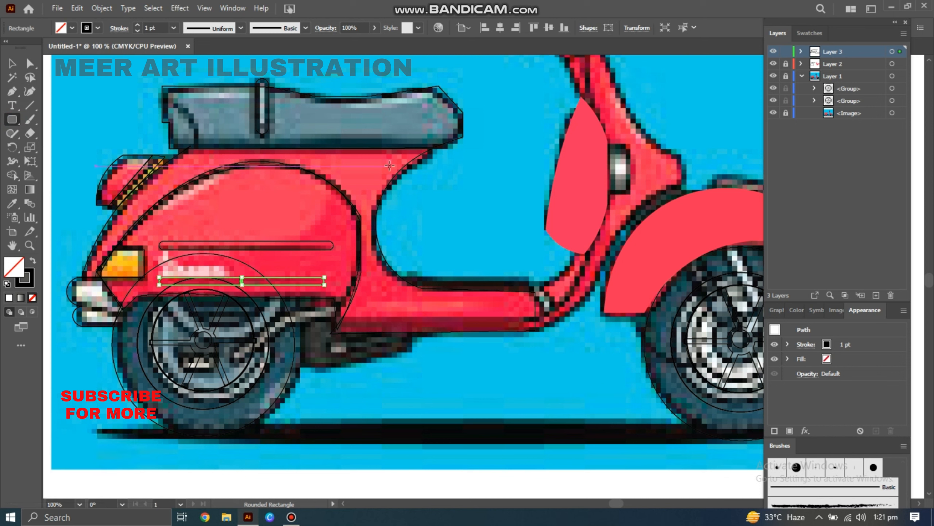
Fill the upper stripe with dark red sampled using the Eyedropper.
{"action": "key", "text": "v"}
{"action": "left_click", "coordinate": [313, 246]}
{"action": "key", "text": "i"}
{"action": "left_click", "coordinate": [314, 243]}
Apply a sampled fill to the lower stripe with the Eyedropper.
{"action": "key", "text": "v"}
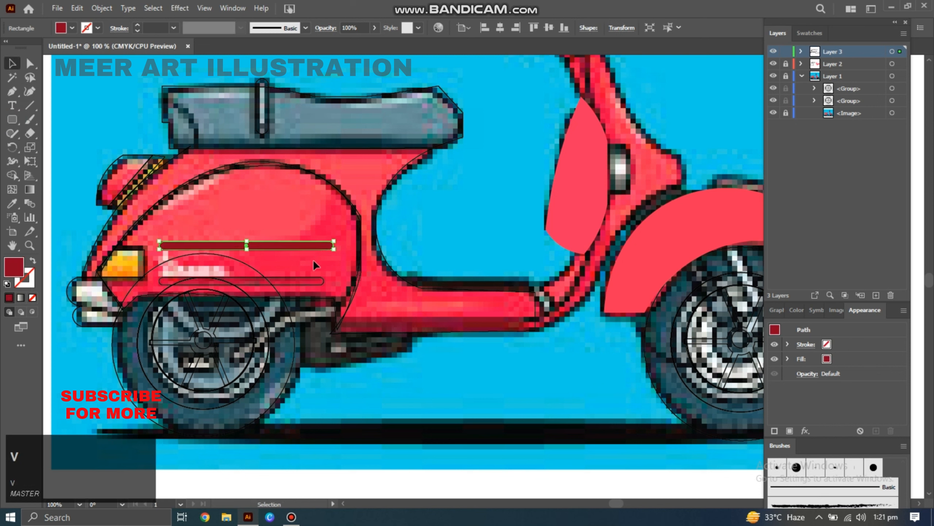
{"action": "left_click", "coordinate": [309, 281]}
{"action": "key", "text": "i"}
{"action": "left_click", "coordinate": [141, 255]}
Fill the indicator light with orange sampled using the Eyedropper.
{"action": "key", "text": "v"}
{"action": "left_click", "coordinate": [144, 262]}
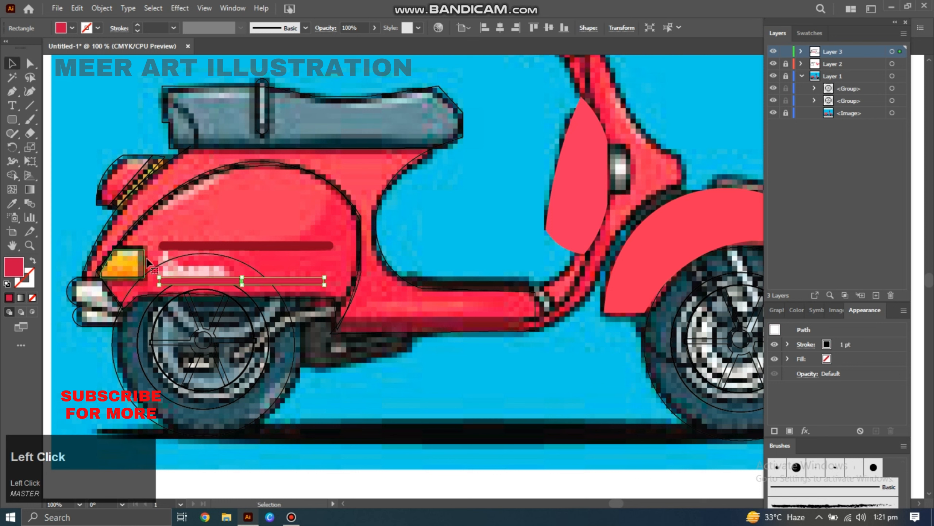
{"action": "key", "text": "i"}
{"action": "left_click", "coordinate": [134, 264]}
Fill the front trim piece with white sampled using the Eyedropper.
{"action": "left_click", "coordinate": [76, 320]}
{"action": "key", "text": "i"}
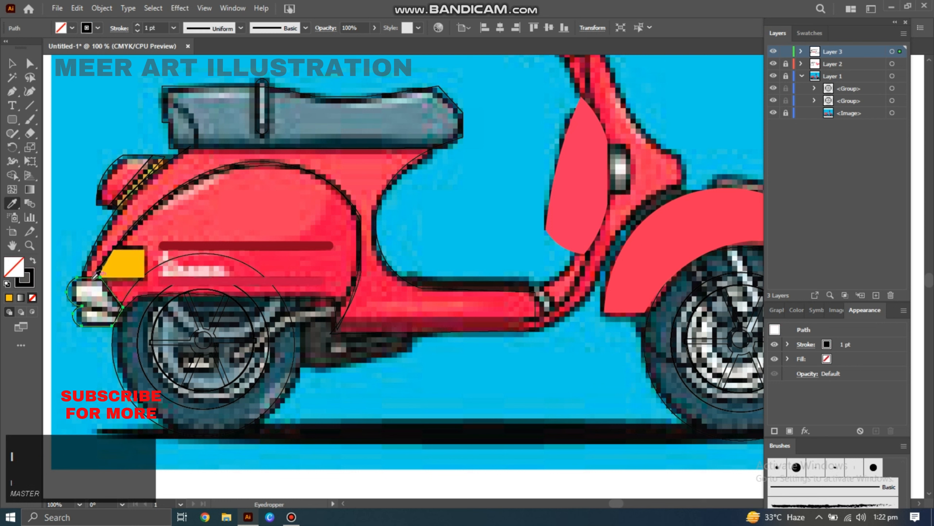
{"action": "left_click", "coordinate": [93, 282]}
Fill the tail cap with pink and the reflector strip with yellow using the Eyedropper.
{"action": "left_click", "coordinate": [124, 183]}
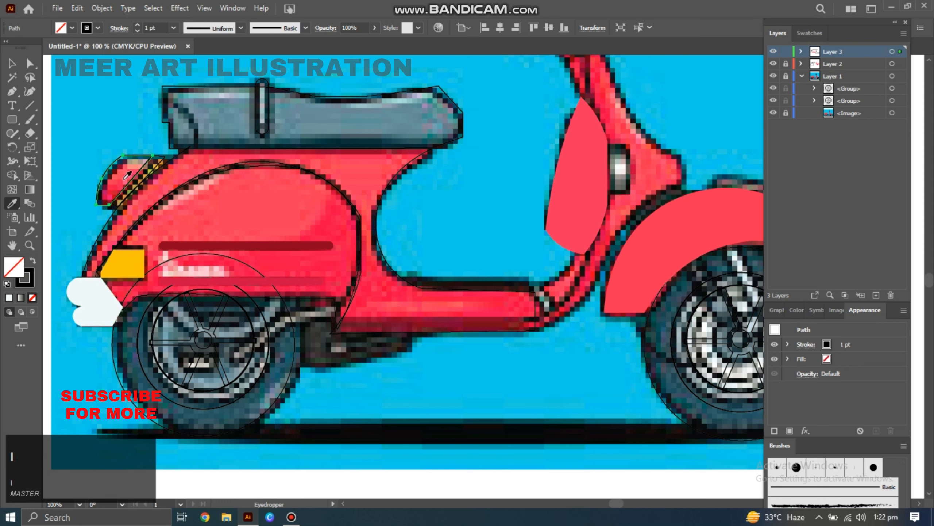
{"action": "left_click", "coordinate": [127, 175]}
{"action": "key", "text": "v"}
{"action": "left_click", "coordinate": [147, 175]}
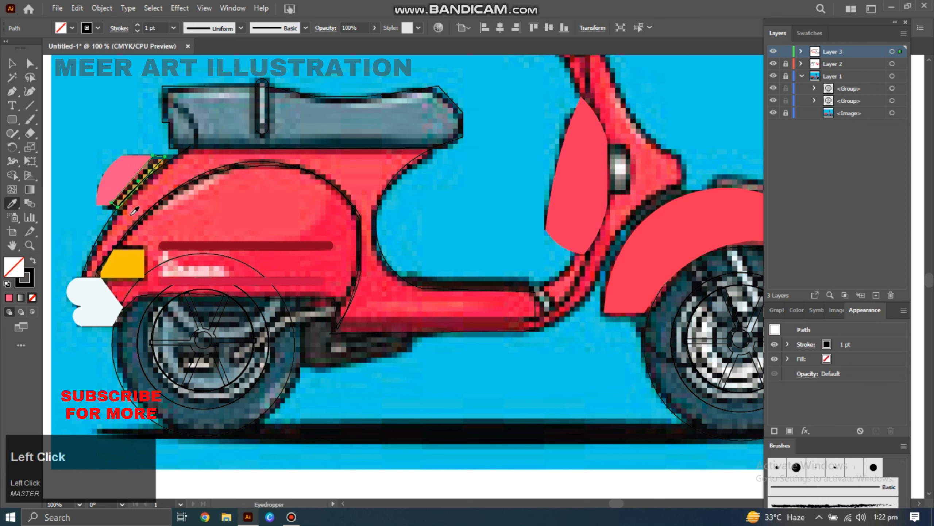
{"action": "left_click", "coordinate": [123, 262]}
Fill the rear body cowl with the scooter's red using the Eyedropper.
{"action": "key", "text": "v"}
{"action": "left_click", "coordinate": [186, 190]}
{"action": "key", "text": "i"}
{"action": "left_click", "coordinate": [187, 168]}
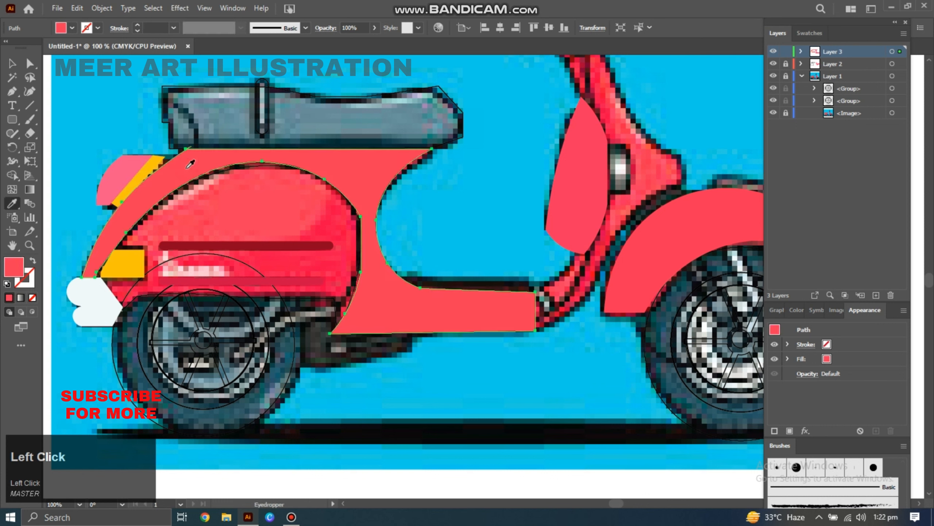
{"action": "left_click", "coordinate": [330, 348]}
{"action": "left_click_drag", "start_coordinate": [340, 283], "coordinate": [322, 309]}
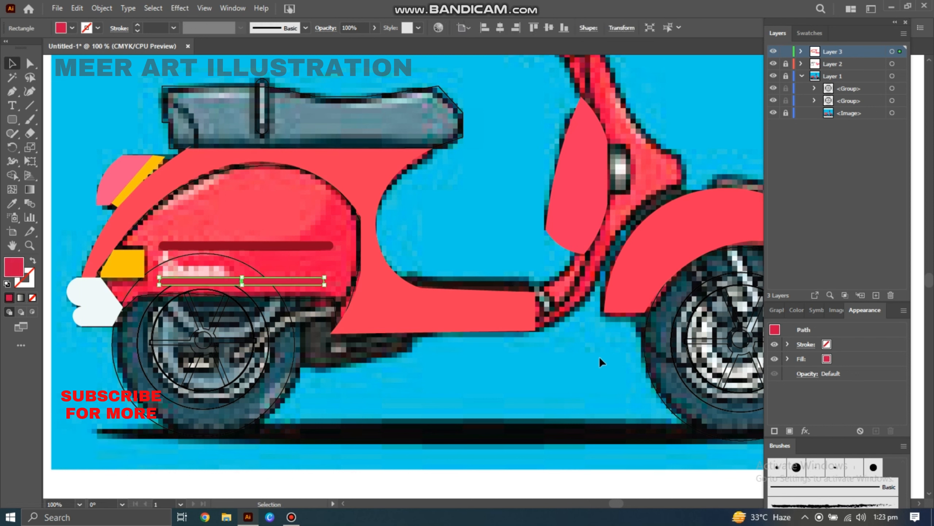
Deselect everything and unlock the layers and the reference image.
{"action": "left_click", "coordinate": [448, 96]}
{"action": "left_click", "coordinate": [786, 64]}
{"action": "left_click", "coordinate": [785, 77]}
{"action": "left_click", "coordinate": [784, 113]}
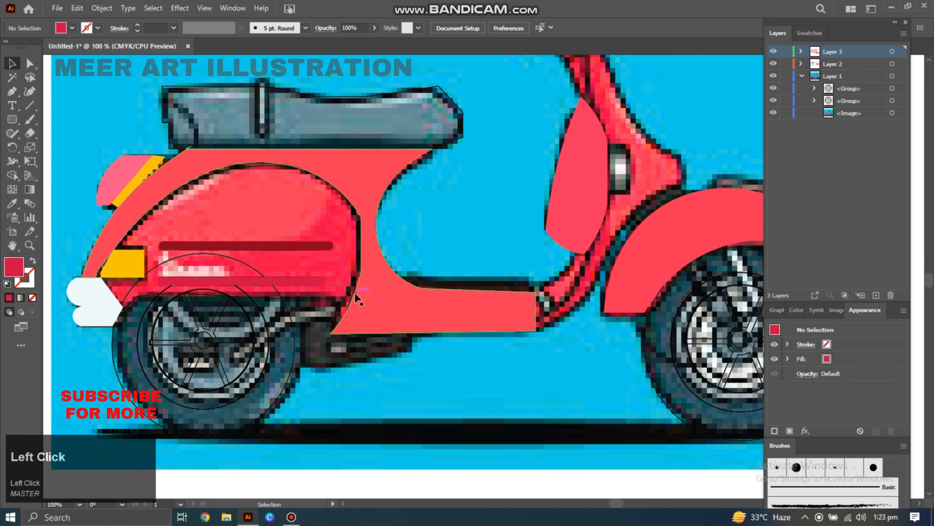
Fill the rear side panel with the scooter's red using the Eyedropper.
{"action": "left_click", "coordinate": [352, 293]}
{"action": "key", "text": "i"}
{"action": "left_click", "coordinate": [314, 223]}
{"action": "key", "text": "v"}
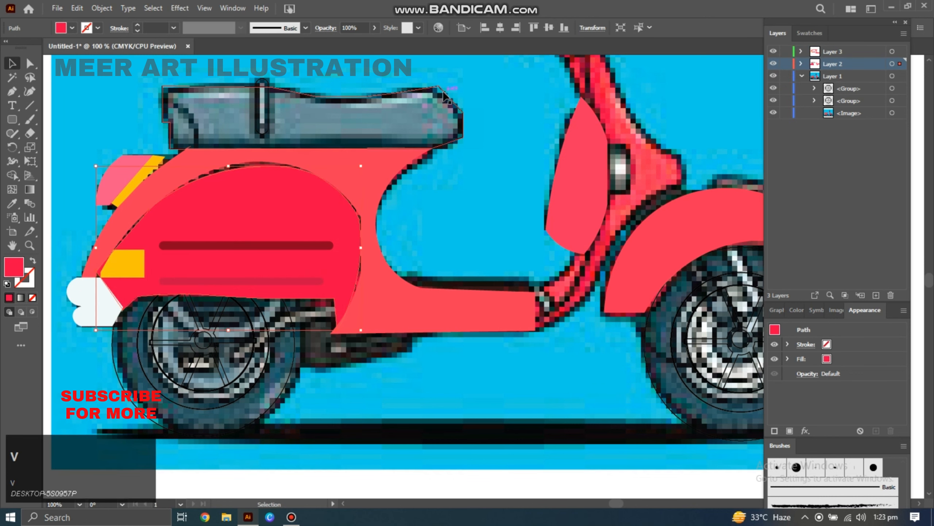
Try filling the seat with a dark teal sampled by the Eyedropper.
{"action": "left_click", "coordinate": [412, 89]}
{"action": "key", "text": "o"}
{"action": "key", "text": "i"}
{"action": "left_click", "coordinate": [425, 107]}
{"action": "key", "text": "v"}
{"action": "left_click", "coordinate": [267, 99]}
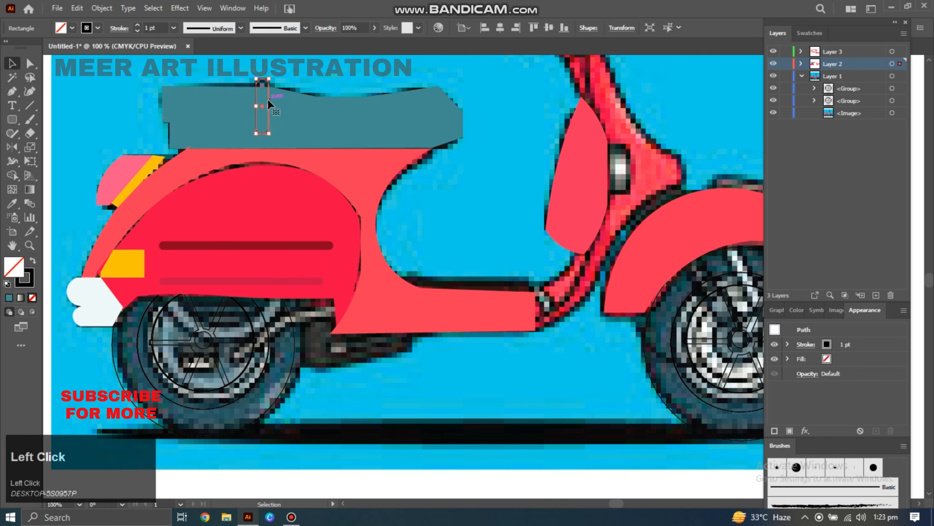
{"action": "key", "text": "ctrl+z"}
Fill the seat strap with dark teal and the seat with grey using the Eyedropper.
{"action": "left_click", "coordinate": [262, 102]}
{"action": "key", "text": "i"}
{"action": "left_click", "coordinate": [329, 122]}
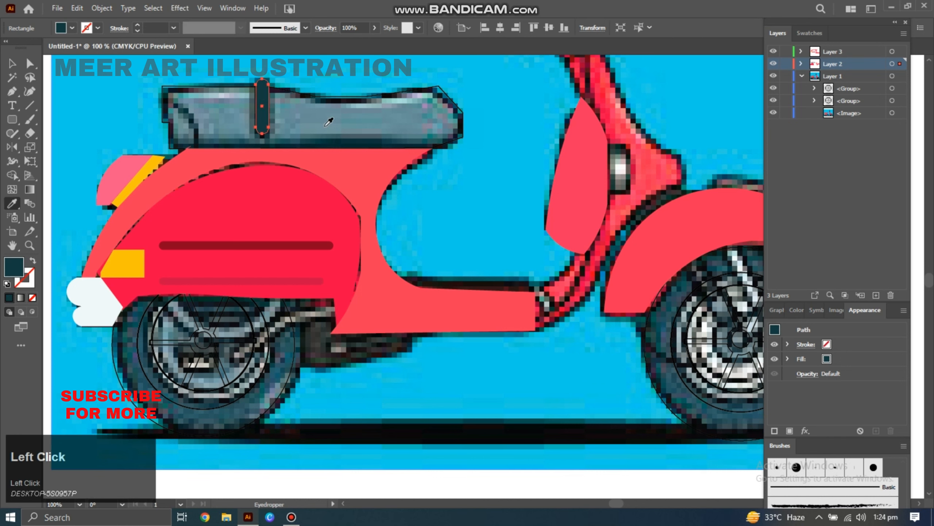
{"action": "left_click", "coordinate": [364, 147]}
{"action": "key", "text": "i"}
{"action": "left_click", "coordinate": [428, 123]}
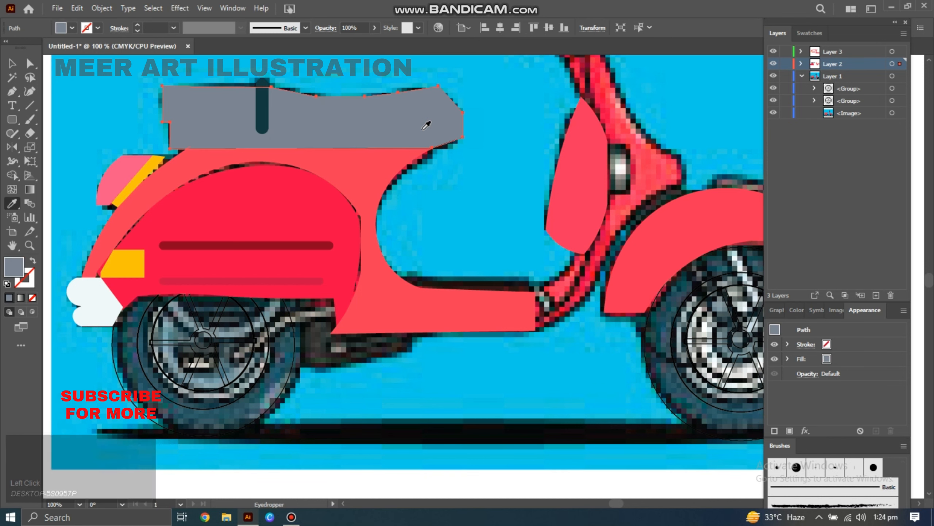
Give the seat a black (000000) stroke of 5 pt.
{"action": "left_click", "coordinate": [27, 286]}
{"action": "double_click", "coordinate": [26, 286]}
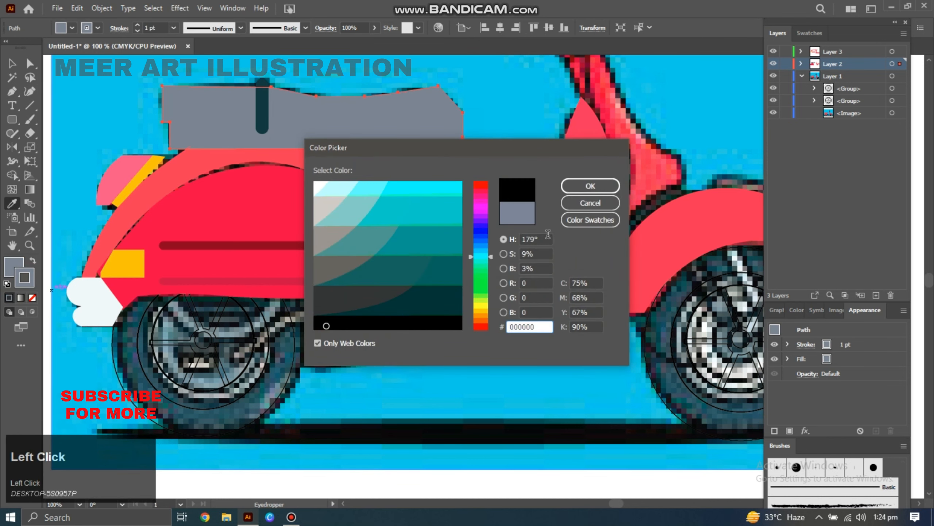
{"action": "left_click", "coordinate": [600, 182]}
{"action": "left_click", "coordinate": [174, 28]}
{"action": "left_click", "coordinate": [194, 128]}
{"action": "key", "text": "v"}
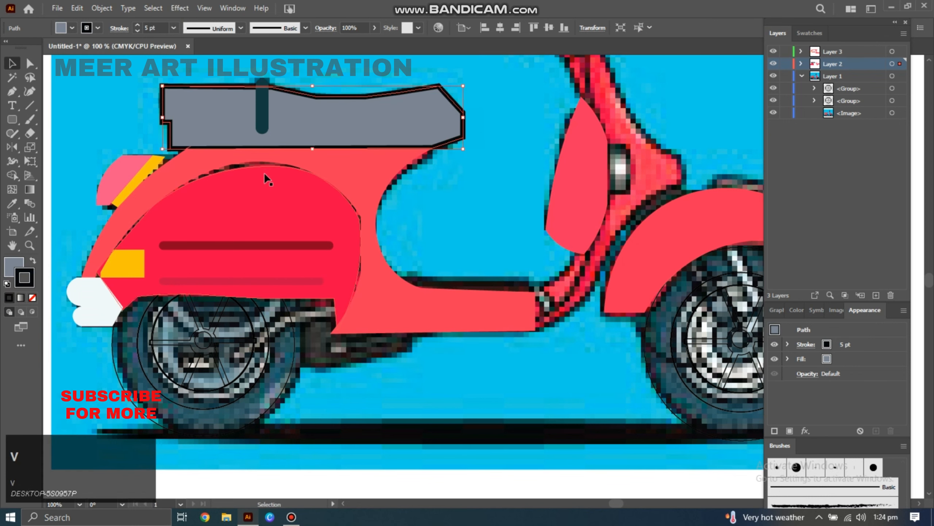
Outline the rear side panel and rear body cowl with a thick black stroke.
{"action": "left_click", "coordinate": [273, 164]}
{"action": "left_click", "coordinate": [9, 299]}
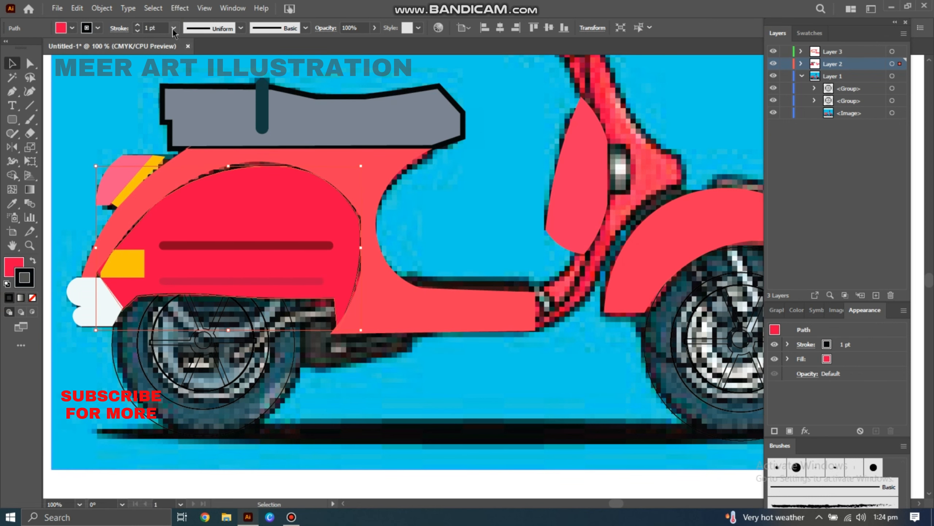
{"action": "left_click", "coordinate": [501, 327]}
{"action": "left_click", "coordinate": [8, 299]}
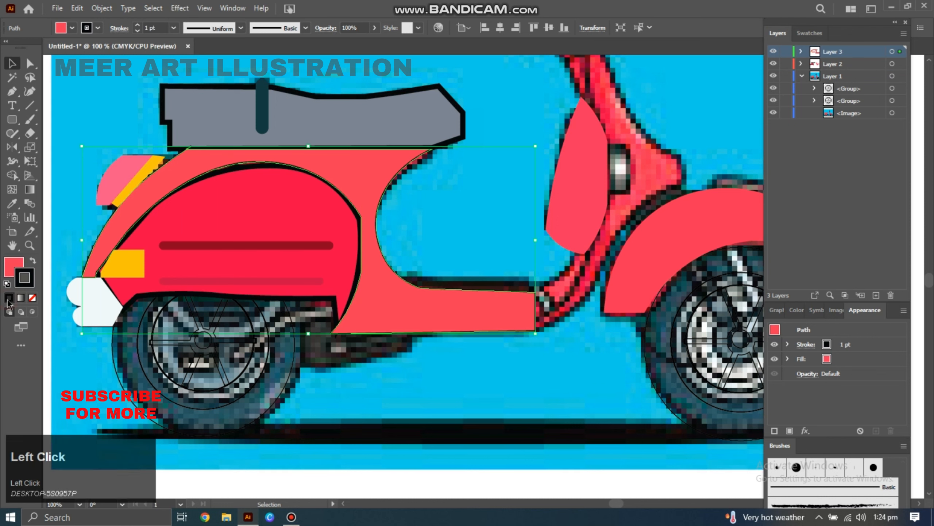
{"action": "left_click", "coordinate": [173, 29]}
{"action": "left_click", "coordinate": [195, 121]}
Add thick black outlines to the leg shield and the front fender.
{"action": "left_click", "coordinate": [575, 177]}
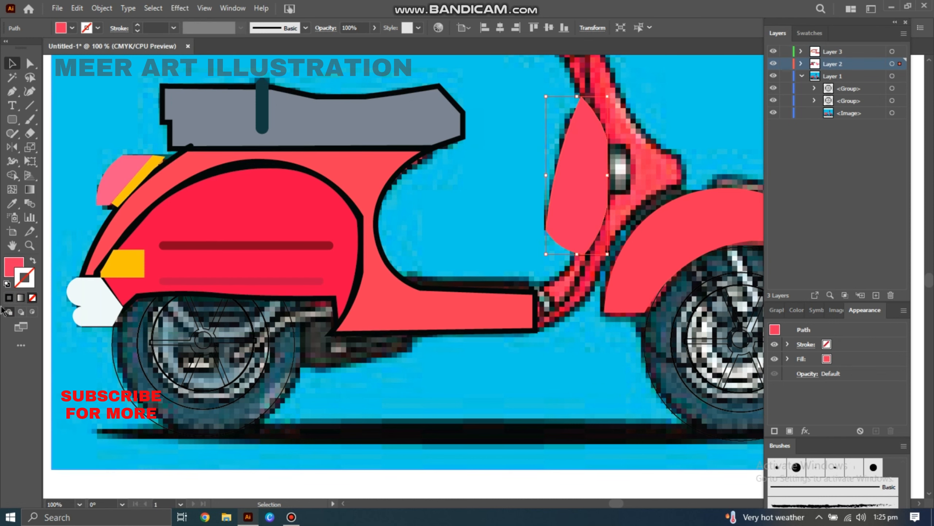
{"action": "left_click", "coordinate": [173, 28]}
{"action": "left_click", "coordinate": [190, 130]}
{"action": "left_click", "coordinate": [619, 261]}
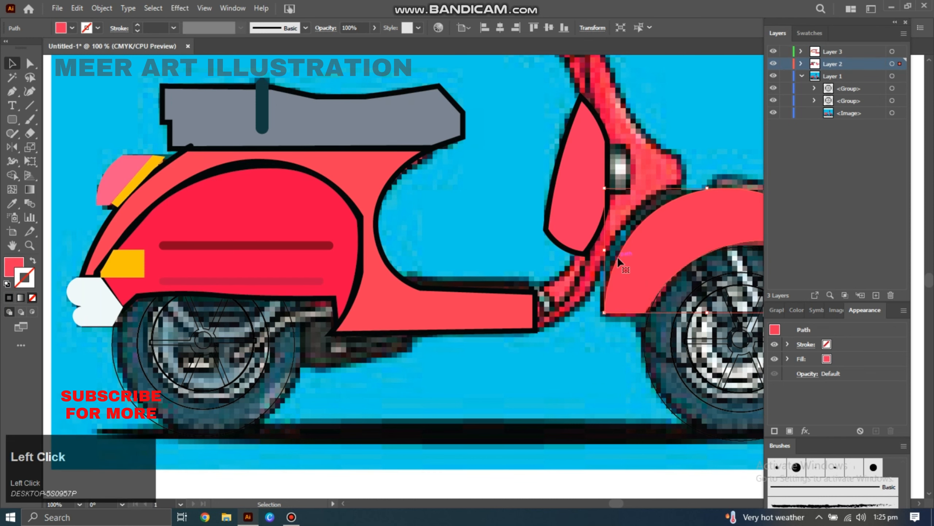
{"action": "left_click", "coordinate": [173, 28]}
{"action": "left_click", "coordinate": [188, 104]}
Ungroup the rear wheel and fill its tyre with dark teal sampled by the Eyedropper.
{"action": "left_click", "coordinate": [258, 400]}
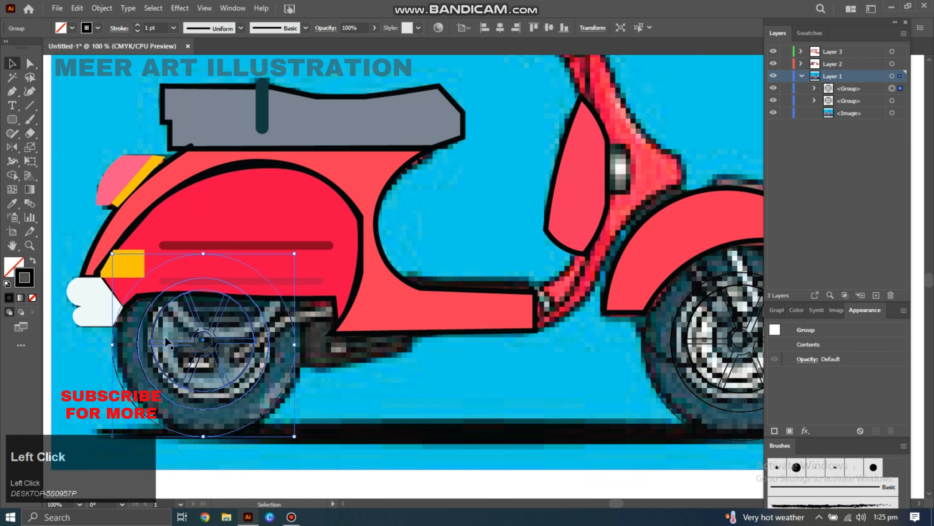
{"action": "right_click", "coordinate": [260, 403]}
{"action": "left_click", "coordinate": [292, 294]}
{"action": "left_click", "coordinate": [318, 376]}
{"action": "left_click", "coordinate": [277, 398]}
{"action": "key", "text": "i"}
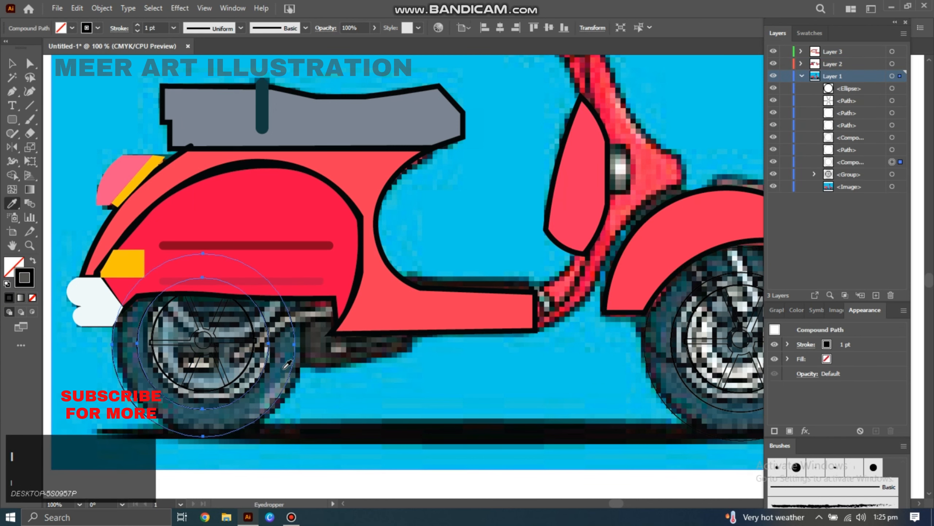
{"action": "left_click", "coordinate": [259, 390]}
{"action": "key", "text": "v"}
Fill the rear wheel spokes with grey and give the rear rim a gradient fill.
{"action": "left_click", "coordinate": [249, 348]}
{"action": "key", "text": "i"}
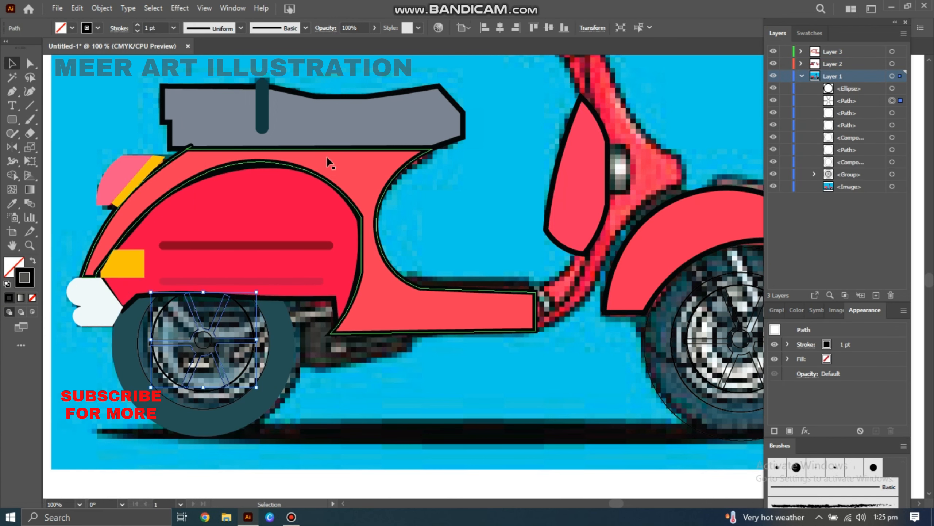
{"action": "left_click", "coordinate": [334, 132]}
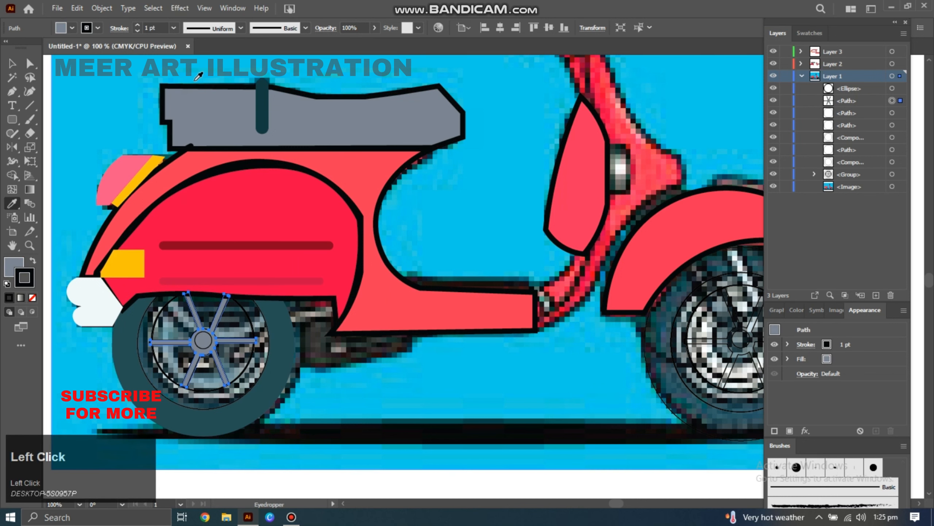
{"action": "key", "text": "v"}
{"action": "left_click", "coordinate": [267, 331]}
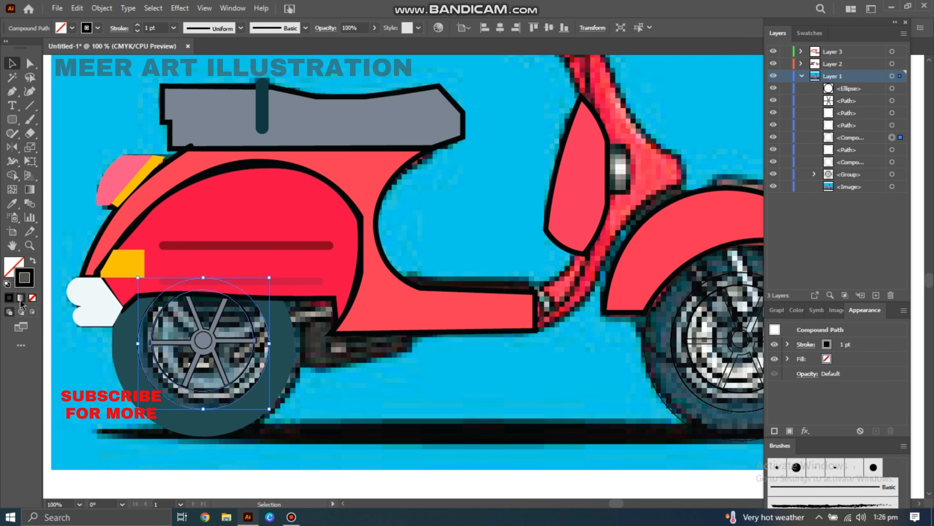
{"action": "left_click", "coordinate": [20, 298]}
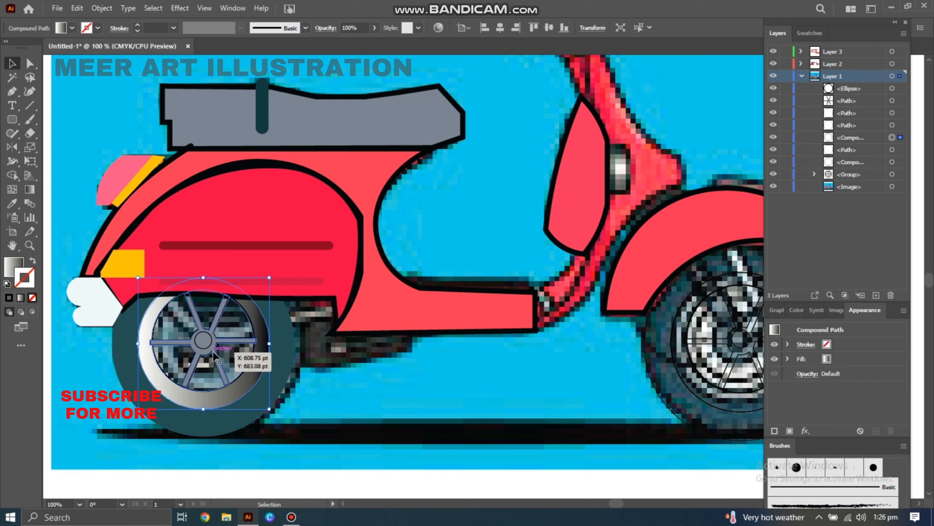
Ungroup the front wheel and fill its tyre with dark teal using the Eyedropper.
{"action": "right_click", "coordinate": [650, 376]}
{"action": "left_click", "coordinate": [705, 270]}
{"action": "left_click", "coordinate": [581, 353]}
{"action": "key", "text": "i"}
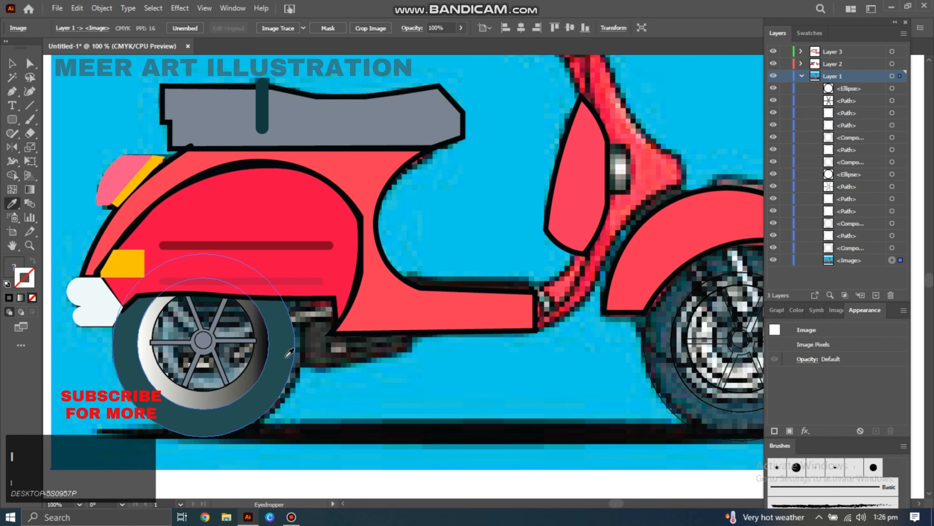
{"action": "left_click", "coordinate": [658, 395]}
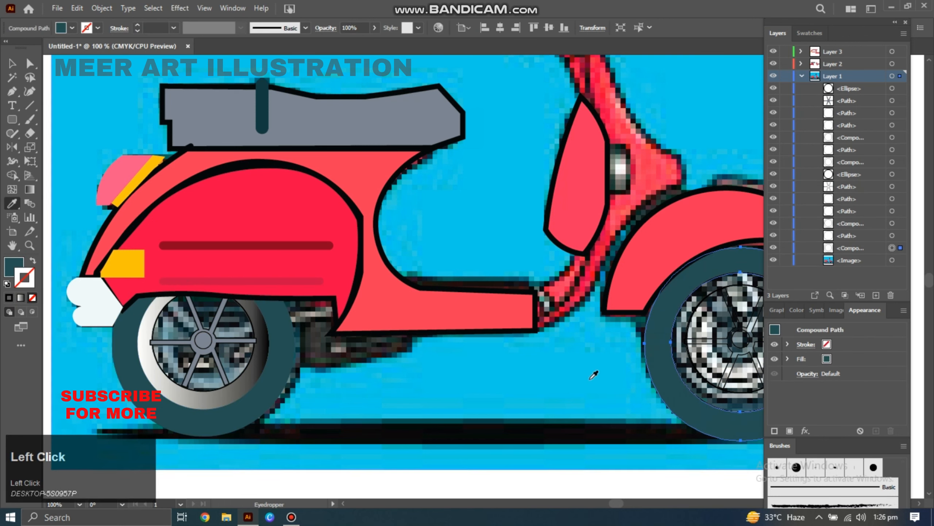
Copy the rear rim's gradient and the rear spokes' grey onto the front wheel with the Eyedropper.
{"action": "key", "text": "v"}
{"action": "left_click", "coordinate": [699, 400]}
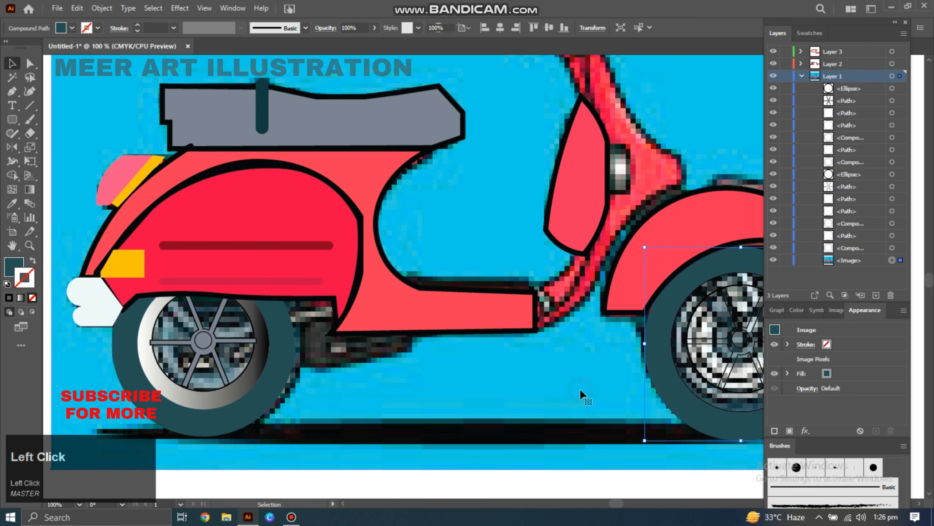
{"action": "left_click", "coordinate": [248, 384]}
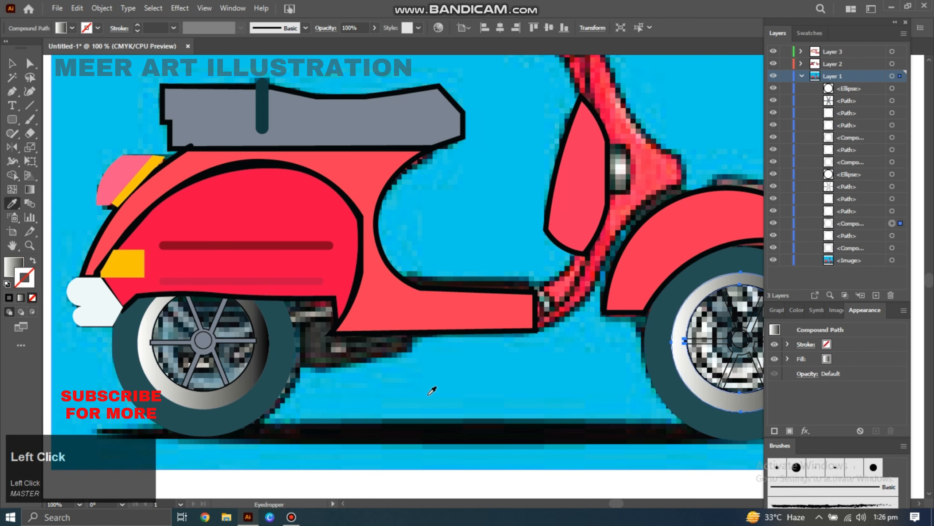
{"action": "key", "text": "v"}
{"action": "left_click", "coordinate": [723, 349]}
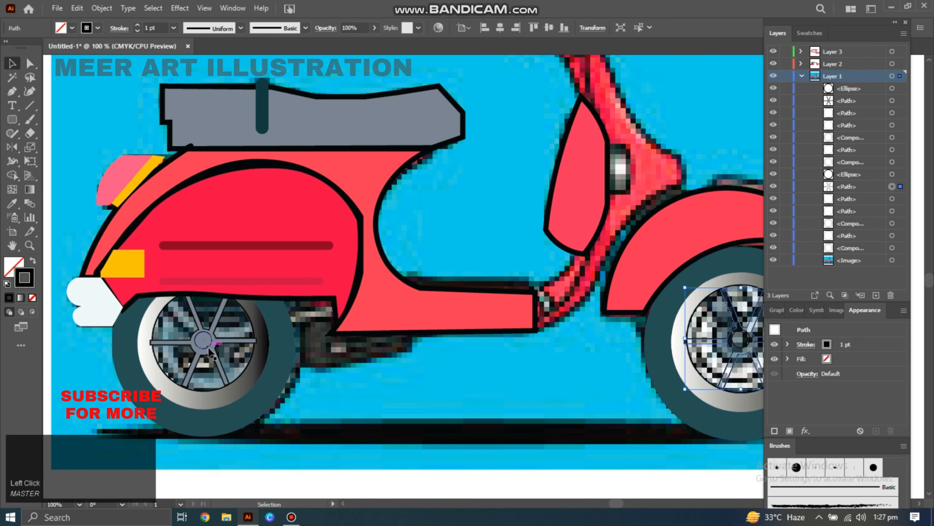
{"action": "key", "text": "i"}
{"action": "left_click", "coordinate": [212, 344]}
Lock the reference image layer.
{"action": "left_click_drag", "start_coordinate": [355, 382], "coordinate": [321, 382]}
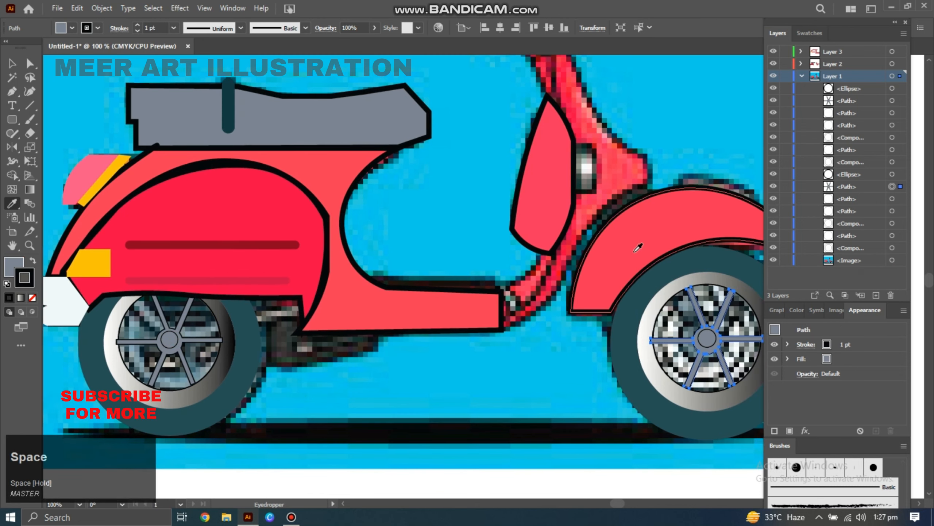
{"action": "left_click", "coordinate": [774, 260]}
{"action": "left_click", "coordinate": [774, 260]}
{"action": "left_click", "coordinate": [774, 260]}
{"action": "key", "text": "space"}
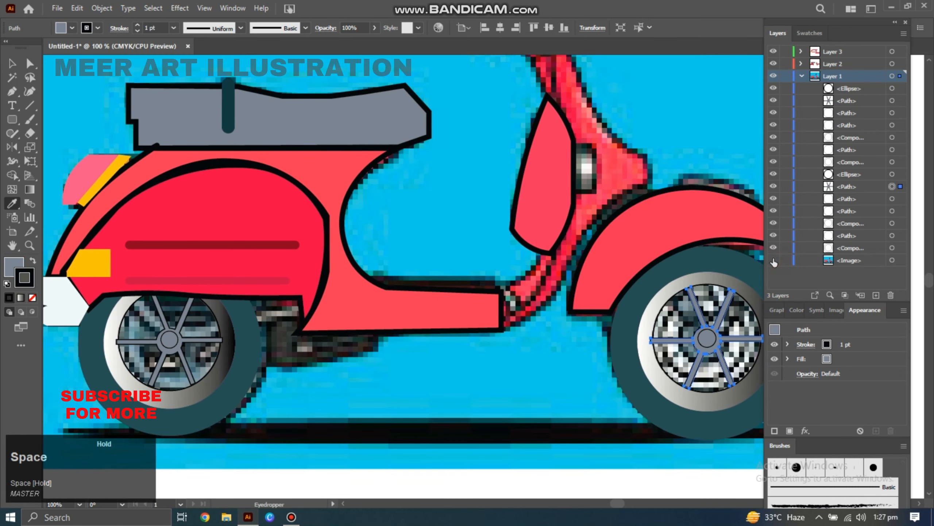
{"action": "left_click", "coordinate": [773, 261]}
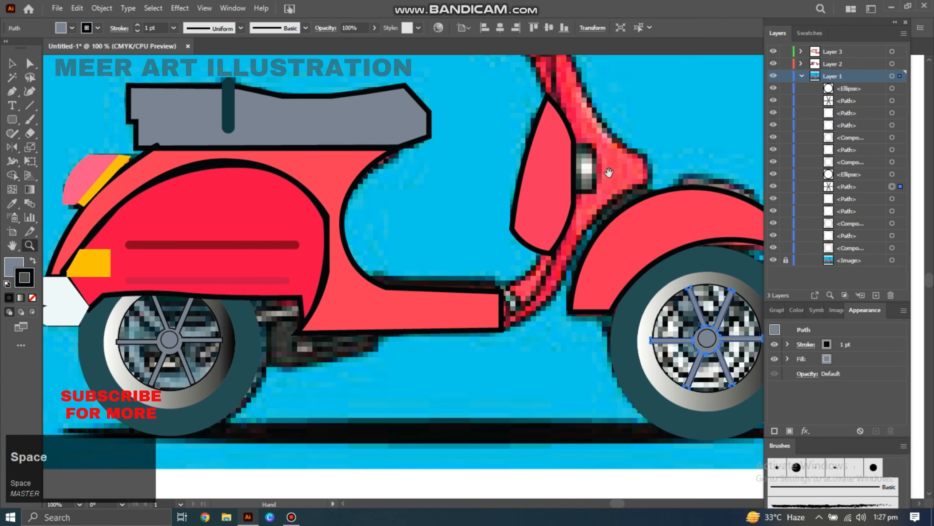
Trace the steering column down to the floorboard with the Pen tool and set its fill to none.
{"action": "left_click_drag", "start_coordinate": [609, 172], "coordinate": [578, 297]}
{"action": "key", "text": "p"}
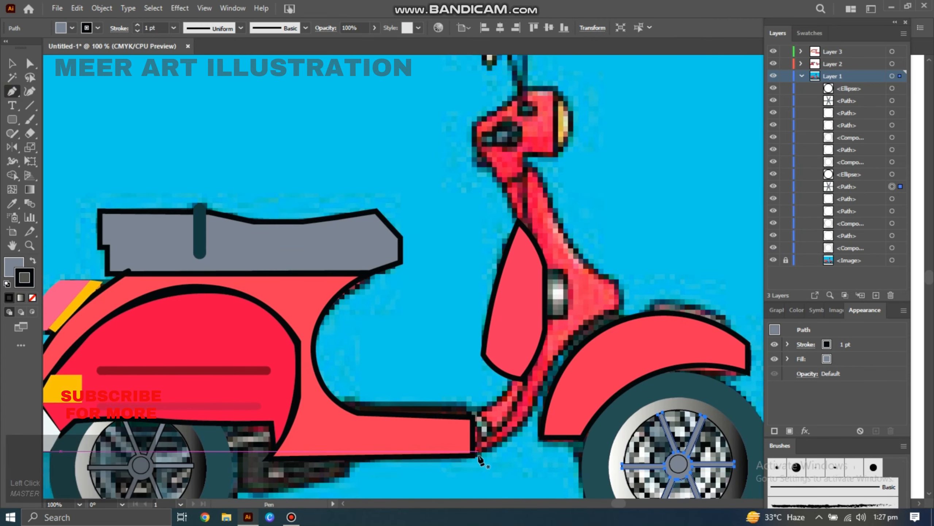
{"action": "left_click", "coordinate": [478, 455]}
{"action": "left_click", "coordinate": [549, 271]}
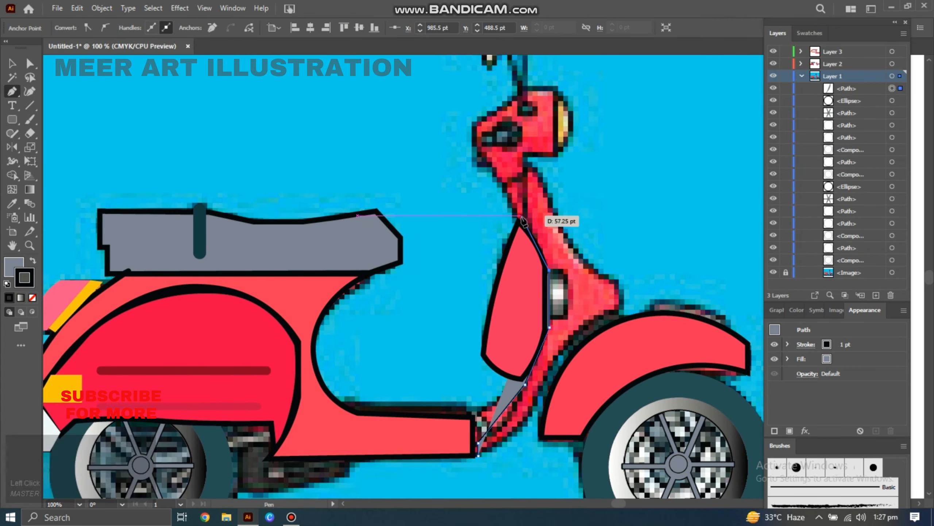
{"action": "left_click", "coordinate": [521, 216]}
{"action": "left_click", "coordinate": [504, 188]}
{"action": "left_click", "coordinate": [530, 170]}
{"action": "left_click", "coordinate": [621, 280]}
{"action": "left_click", "coordinate": [619, 311]}
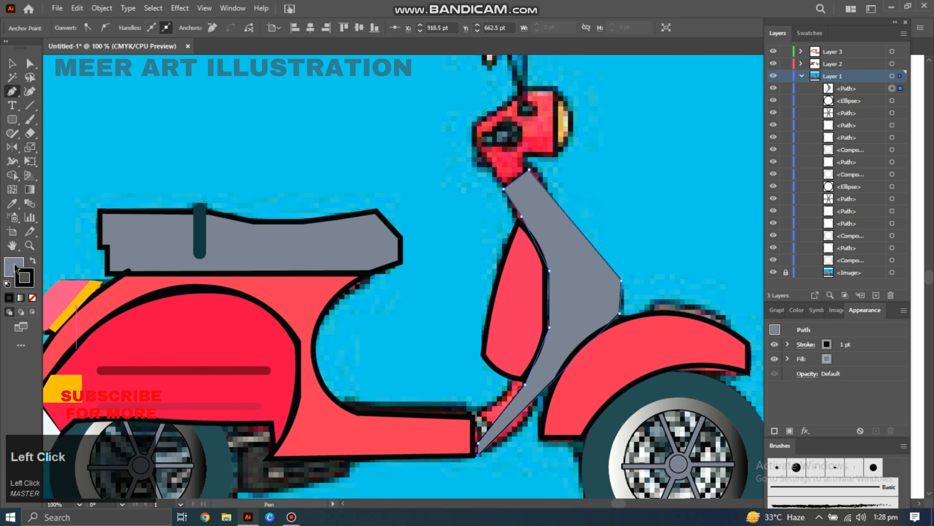
{"action": "left_click", "coordinate": [15, 265]}
{"action": "left_click", "coordinate": [32, 298]}
{"action": "left_click", "coordinate": [30, 91]}
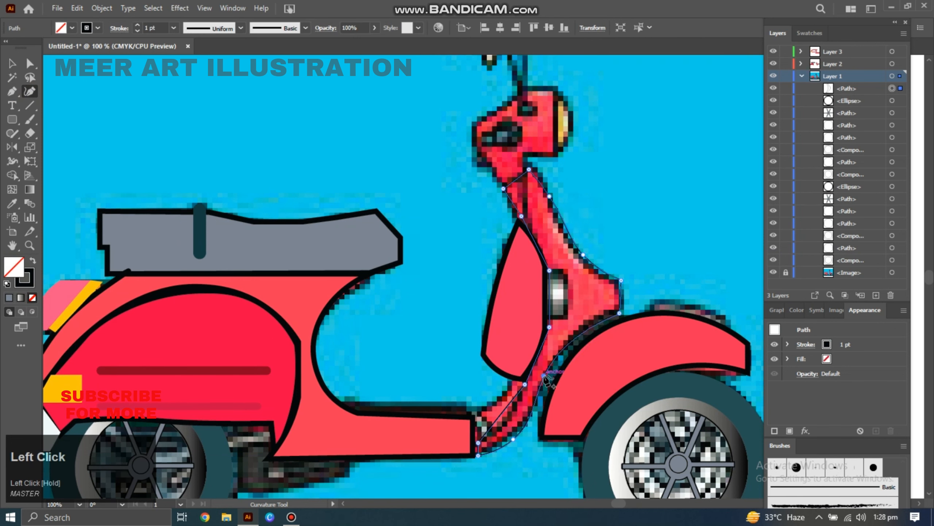
Set the steering column outline's stroke weight to 4 pt.
{"action": "left_click", "coordinate": [26, 282]}
{"action": "left_click", "coordinate": [173, 27]}
{"action": "left_click", "coordinate": [189, 123]}
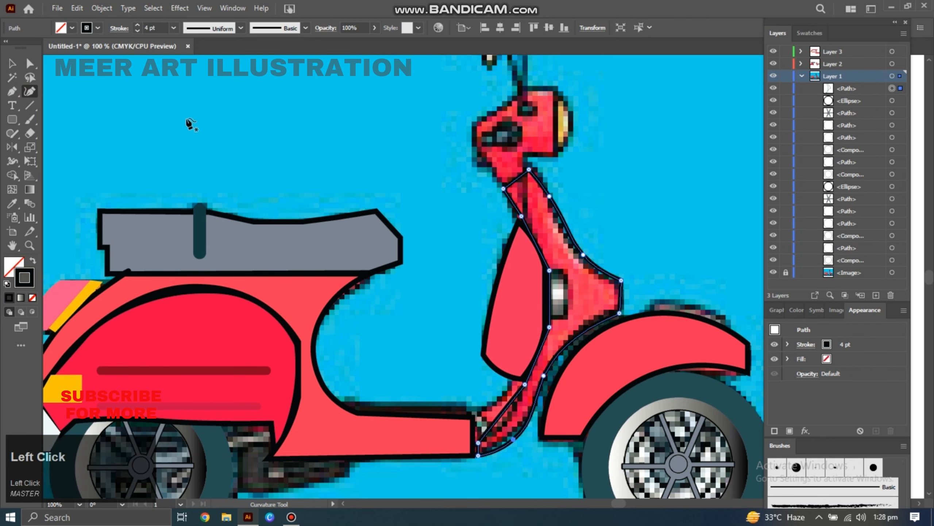
Lock Layer 1, draw the small window beside the steering column on Layer 3 and fill it with white.
{"action": "left_click", "coordinate": [857, 54]}
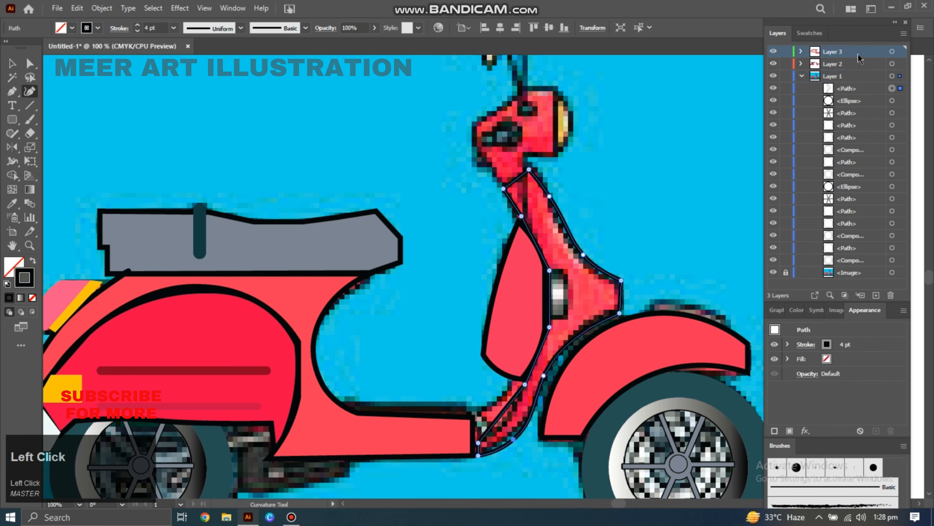
{"action": "left_click", "coordinate": [787, 77]}
{"action": "left_click", "coordinate": [569, 271]}
{"action": "left_click", "coordinate": [569, 321]}
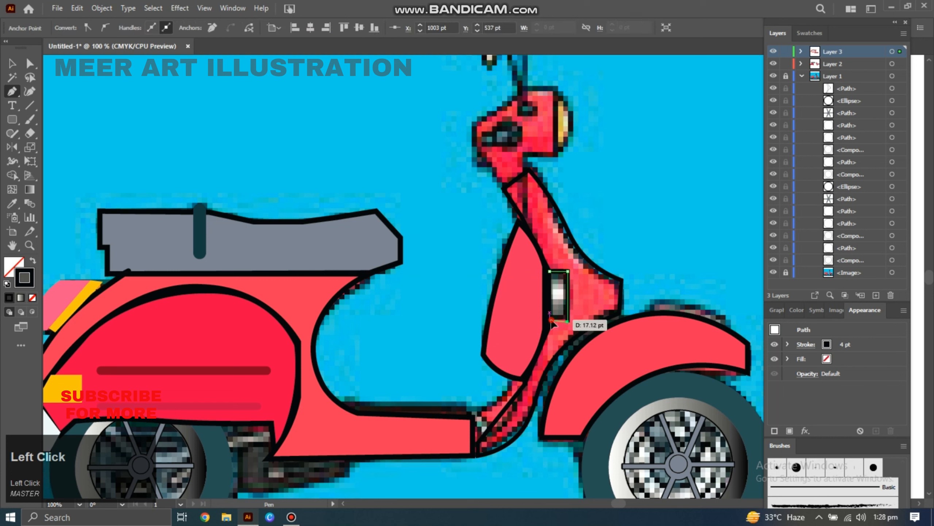
{"action": "left_click", "coordinate": [30, 91]}
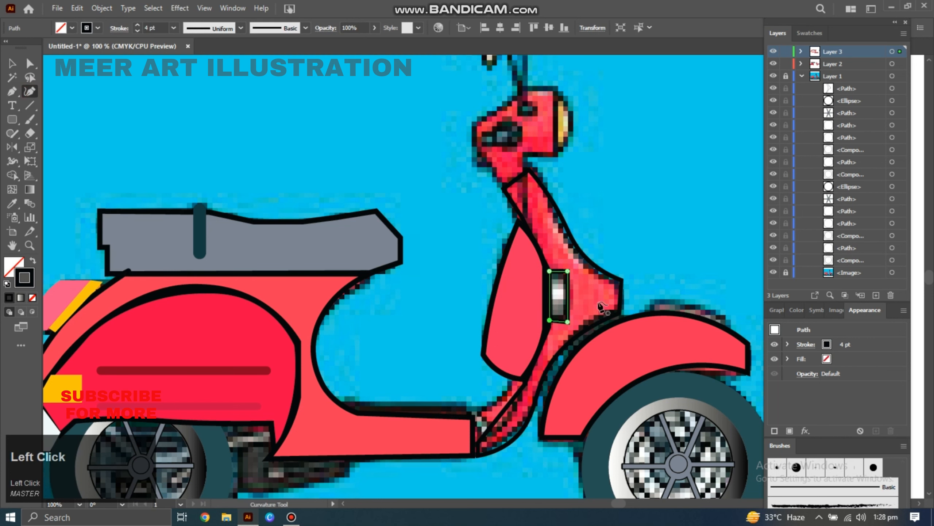
{"action": "left_click", "coordinate": [563, 293]}
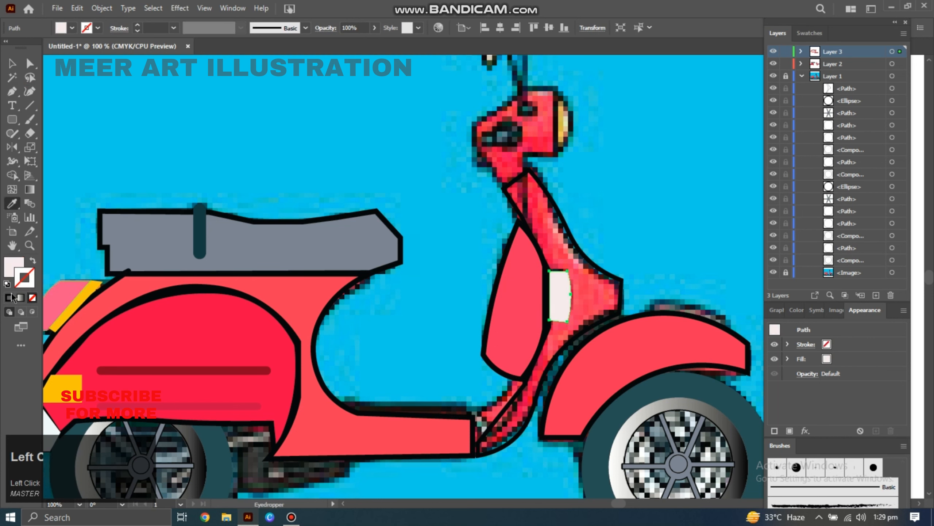
Unlock Layer 1 and fill the steering column with red using the Eyedropper.
{"action": "key", "text": "v"}
{"action": "left_click", "coordinate": [571, 235]}
{"action": "left_click", "coordinate": [786, 77]}
{"action": "left_click", "coordinate": [575, 244]}
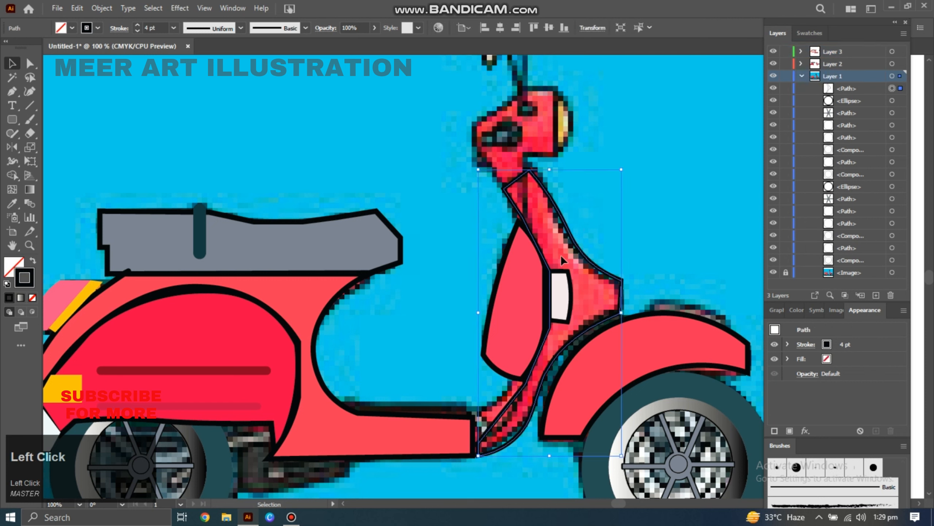
{"action": "key", "text": "i"}
{"action": "left_click", "coordinate": [563, 259]}
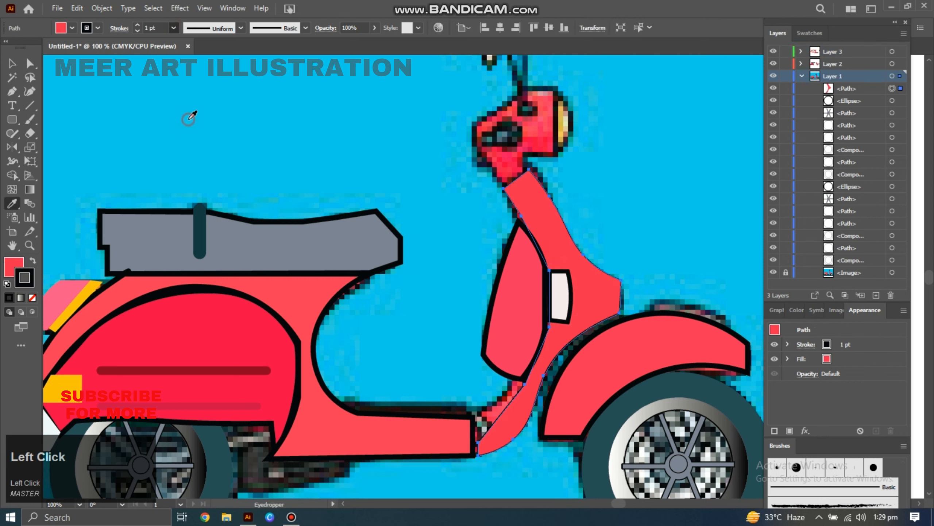
Restore a 4 pt stroke and draw a short open path along the steering column's joint with the floorboard using the Pen tool.
{"action": "left_click", "coordinate": [188, 120]}
{"action": "left_click", "coordinate": [12, 92]}
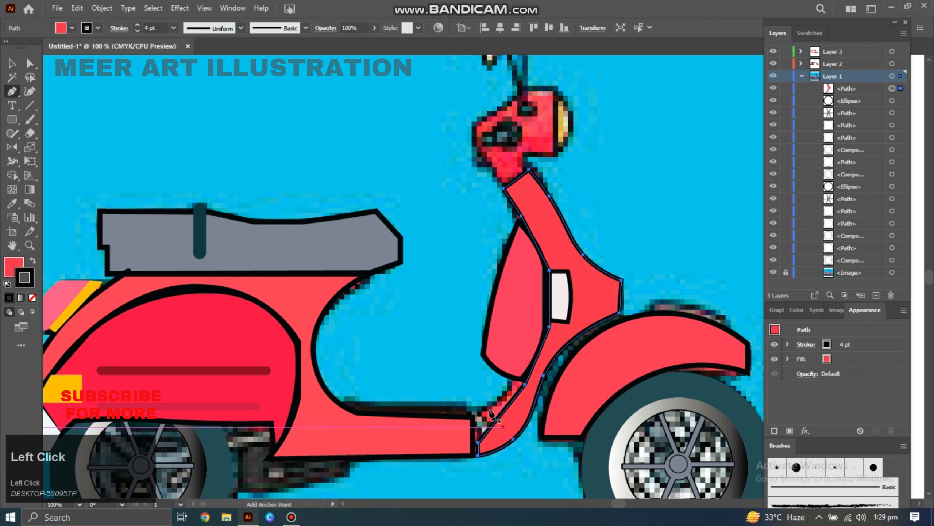
{"action": "left_click", "coordinate": [474, 418]}
{"action": "left_click", "coordinate": [474, 442]}
{"action": "left_click_drag", "start_coordinate": [511, 380], "coordinate": [513, 383]}
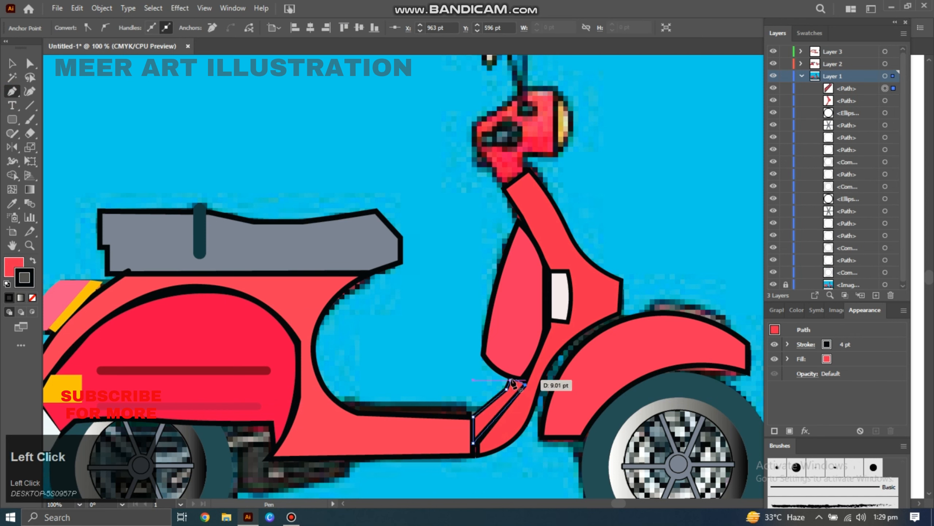
Trace the headset outline above the steering column with the Pen tool and set its fill to none.
{"action": "key", "text": "p"}
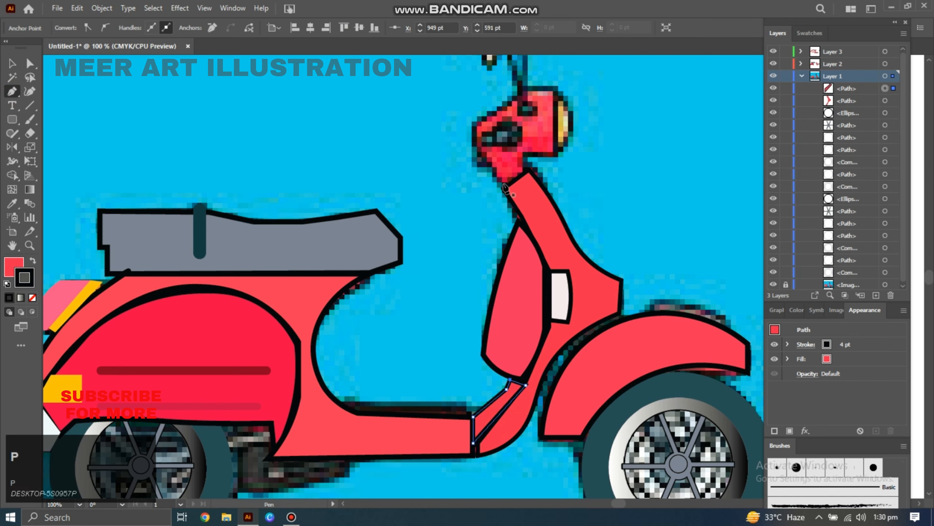
{"action": "left_click", "coordinate": [503, 184]}
{"action": "left_click", "coordinate": [521, 170]}
{"action": "left_click", "coordinate": [525, 151]}
{"action": "left_click", "coordinate": [526, 87]}
{"action": "left_click", "coordinate": [479, 121]}
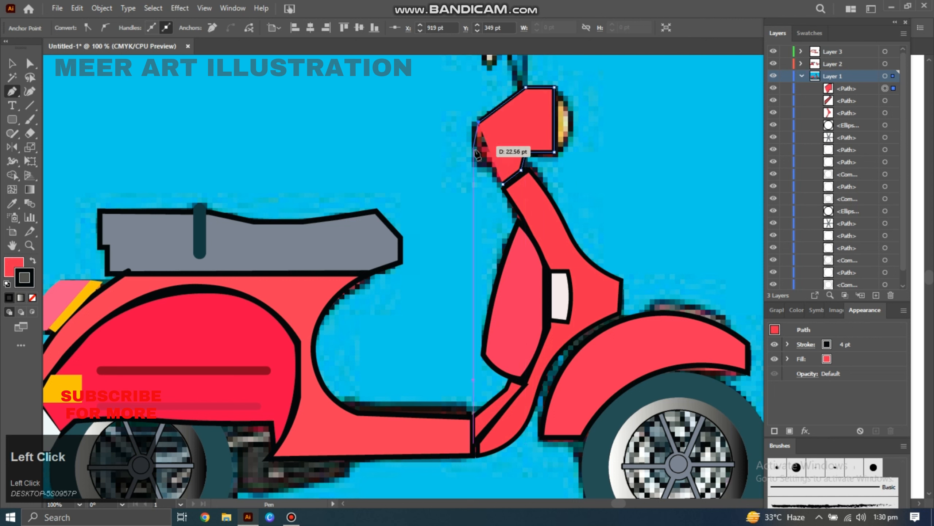
{"action": "left_click", "coordinate": [32, 298]}
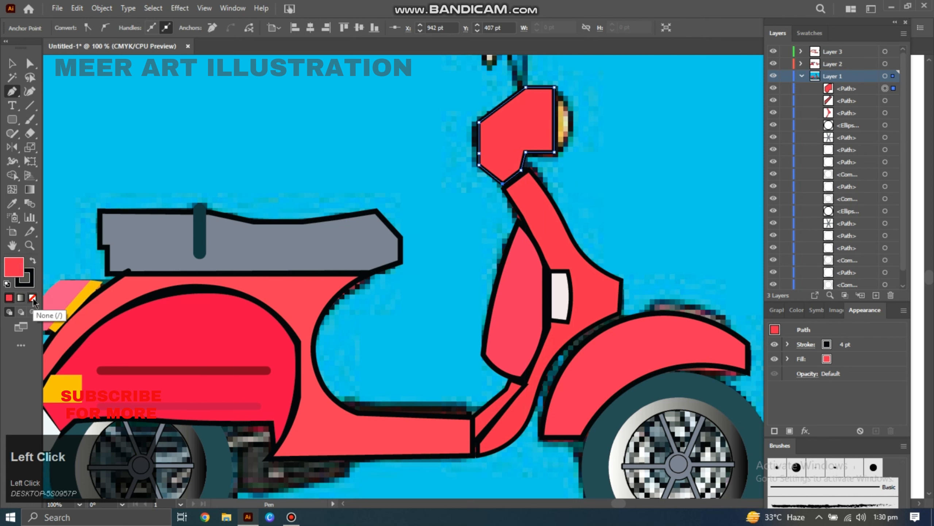
Lock Layer 2 and trace the dark vent panel on the headset with the Pen tool, then select it.
{"action": "key", "text": "p"}
{"action": "left_click", "coordinate": [786, 66]}
{"action": "left_click", "coordinate": [484, 134]}
{"action": "left_click", "coordinate": [484, 145]}
{"action": "left_click", "coordinate": [506, 145]}
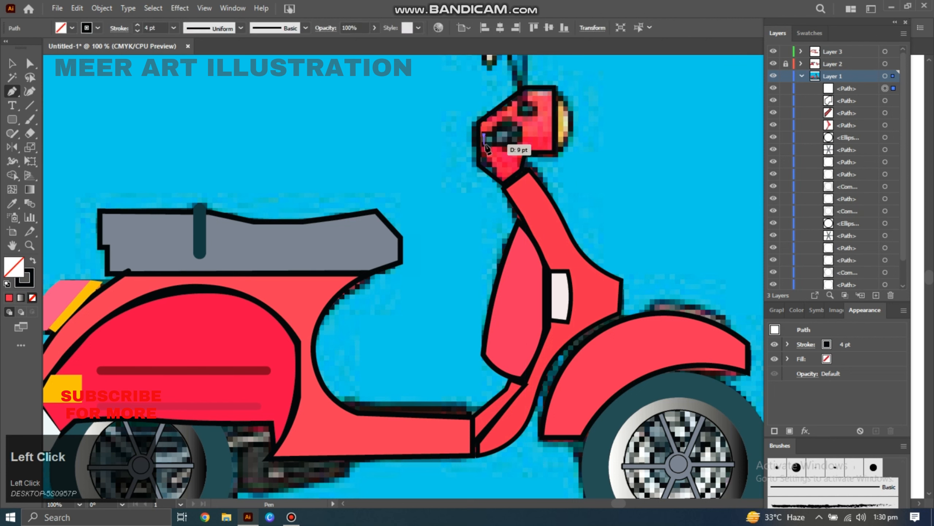
{"action": "left_click", "coordinate": [519, 145]}
{"action": "left_click", "coordinate": [519, 114]}
{"action": "left_click", "coordinate": [538, 115]}
{"action": "left_click", "coordinate": [537, 99]}
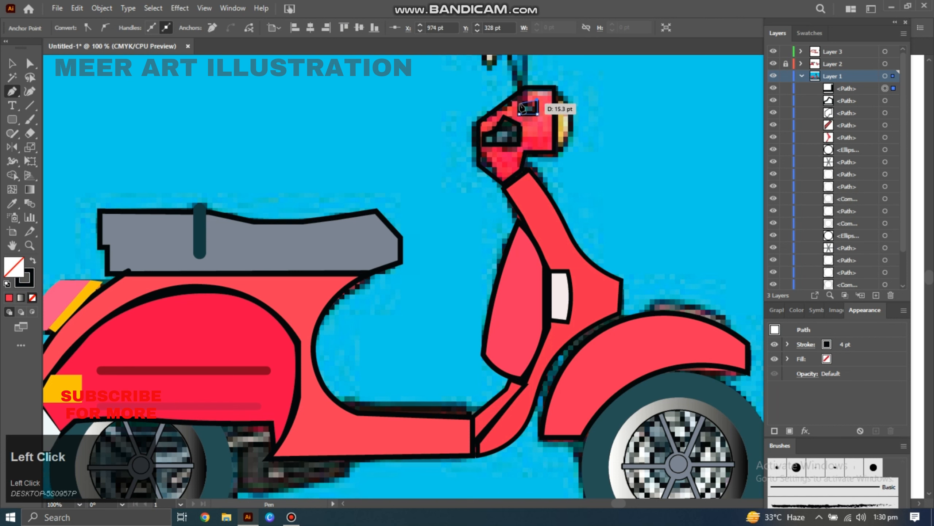
{"action": "key", "text": "v"}
{"action": "left_click", "coordinate": [505, 138]}
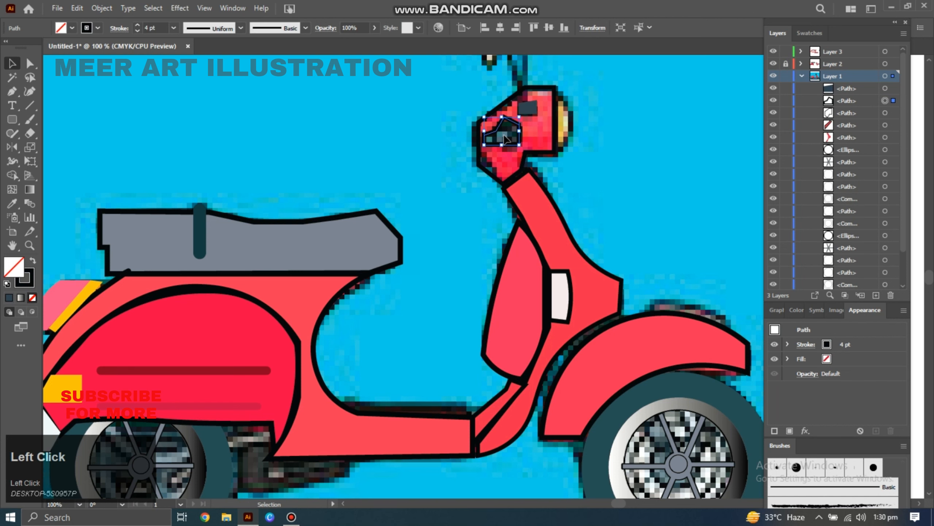
Trace the headlight at the front of the headset and fill it yellow using the Eyedropper.
{"action": "key", "text": "p"}
{"action": "left_click", "coordinate": [556, 87]}
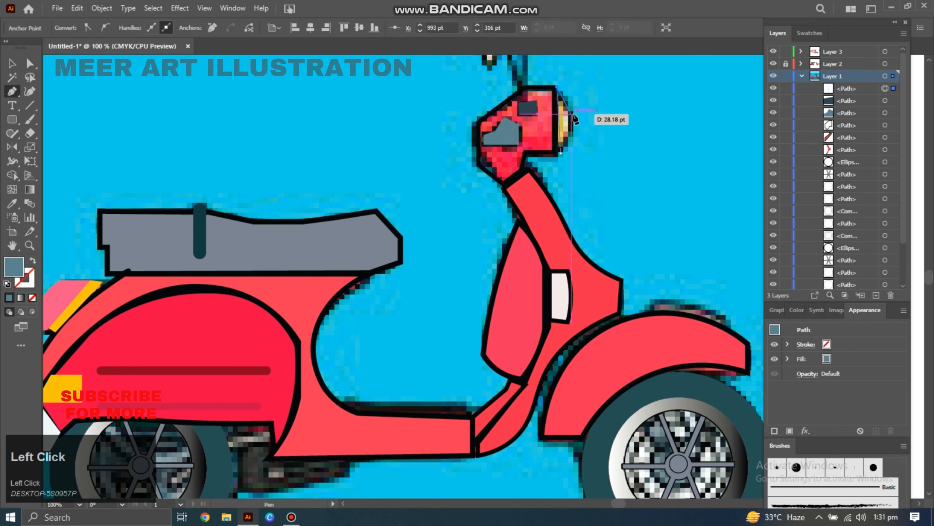
{"action": "left_click", "coordinate": [556, 87]}
{"action": "left_click", "coordinate": [7, 284]}
{"action": "left_click", "coordinate": [33, 298]}
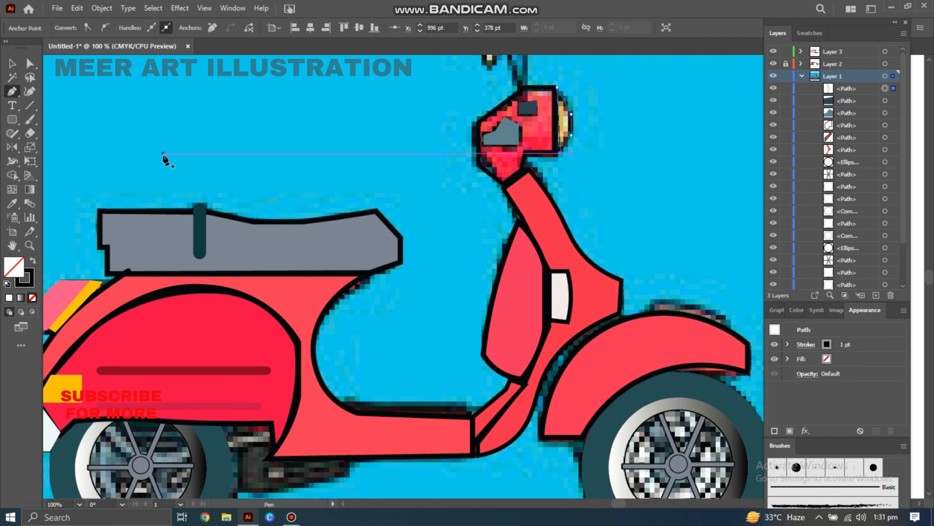
{"action": "left_click", "coordinate": [30, 91]}
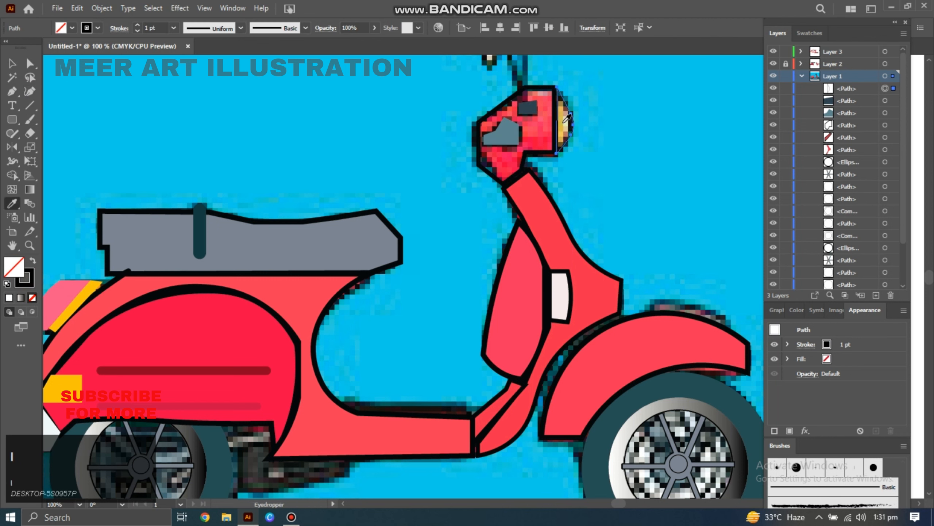
{"action": "left_click", "coordinate": [564, 121]}
Trace the handlebar arm running up to the mirrors with the Pen tool and set its fill to none.
{"action": "key", "text": "space"}
{"action": "left_click_drag", "start_coordinate": [559, 205], "coordinate": [521, 369]}
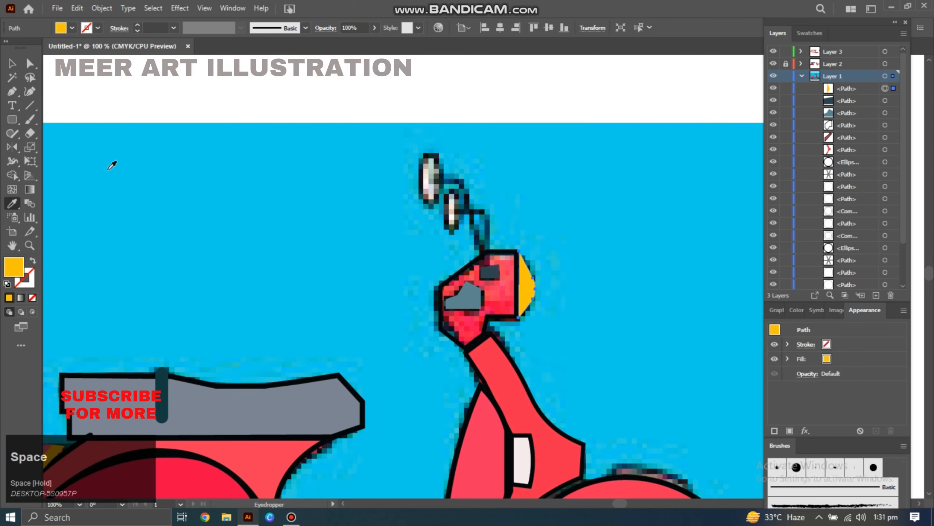
{"action": "left_click", "coordinate": [12, 92]}
{"action": "left_click", "coordinate": [441, 181]}
{"action": "left_click", "coordinate": [462, 184]}
{"action": "left_click", "coordinate": [477, 225]}
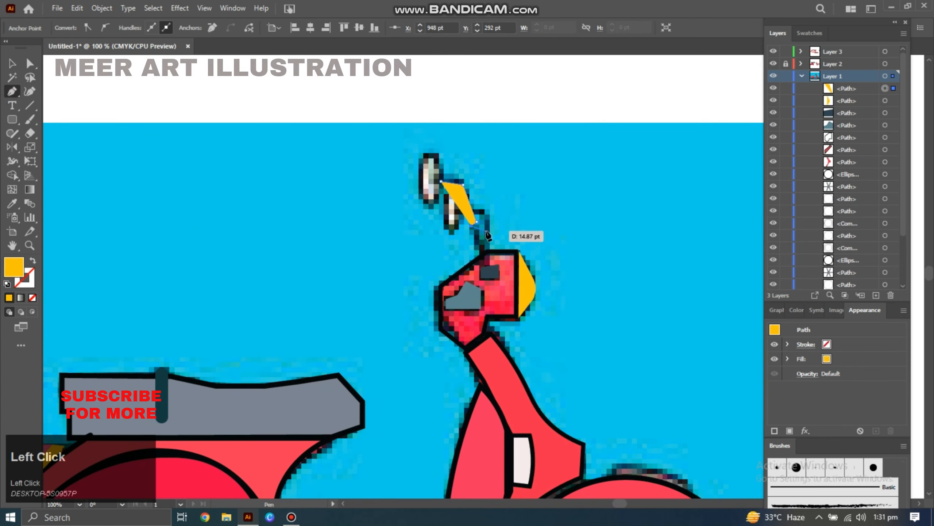
{"action": "left_click", "coordinate": [484, 231]}
{"action": "left_click", "coordinate": [7, 284]}
{"action": "left_click", "coordinate": [32, 297]}
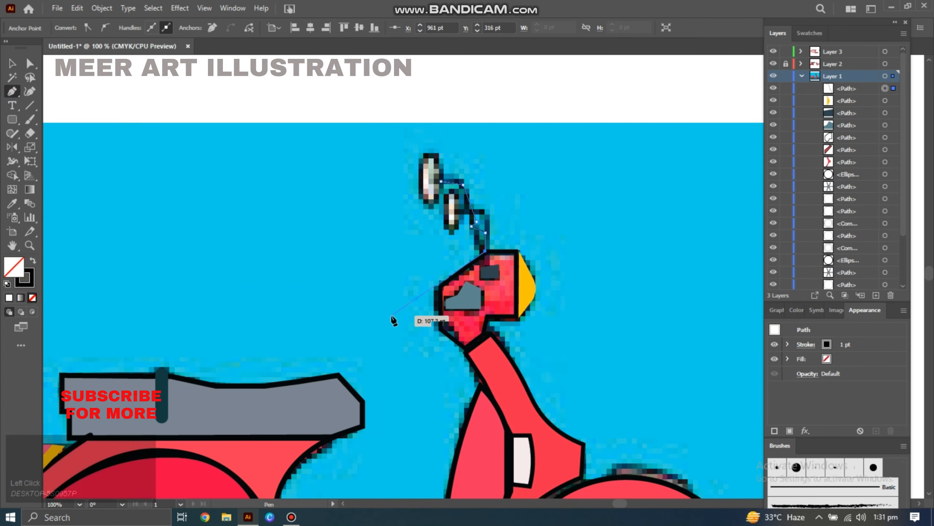
Finish the handlebar stem path, select it and set a heavier stroke weight.
{"action": "key", "text": "v"}
{"action": "key", "text": "p"}
{"action": "left_click", "coordinate": [485, 213]}
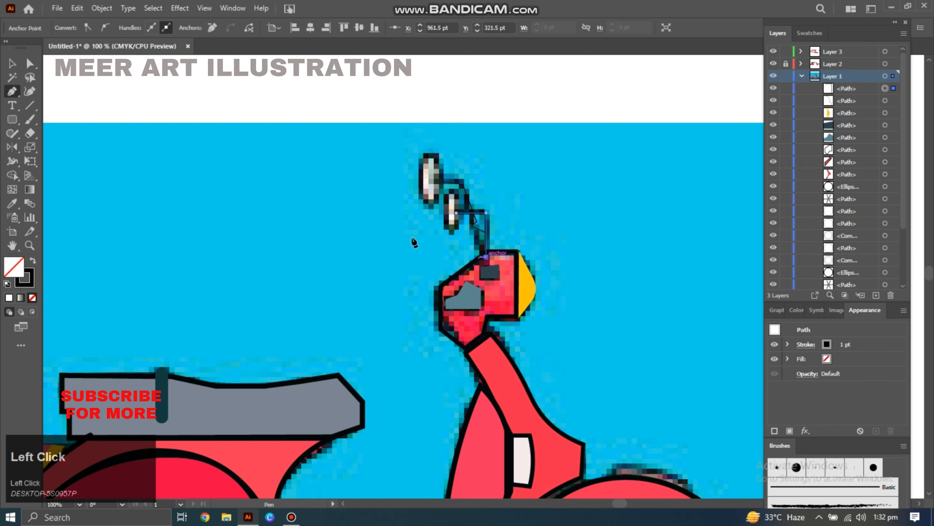
{"action": "key", "text": "v"}
{"action": "left_click", "coordinate": [367, 235]}
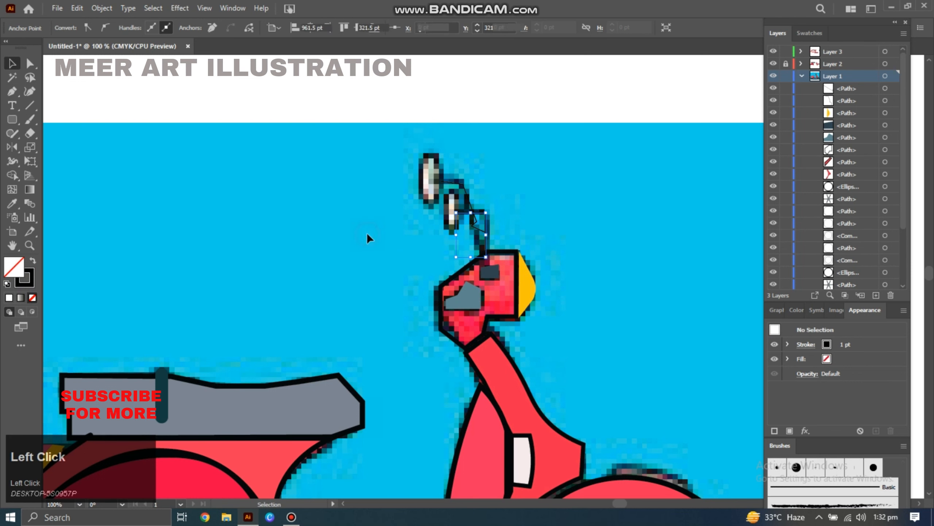
{"action": "left_click", "coordinate": [480, 227]}
{"action": "left_click", "coordinate": [174, 27]}
{"action": "left_click", "coordinate": [213, 129]}
{"action": "left_click", "coordinate": [485, 235]}
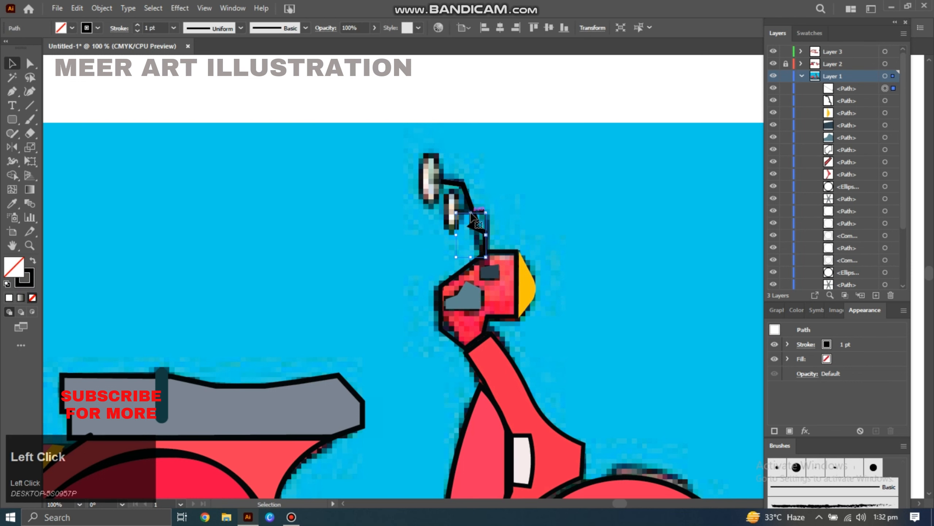
Draw an ellipse of about 17 × 39 pt over the lower mirror and give it a 3 pt stroke.
{"action": "left_click", "coordinate": [173, 28]}
{"action": "left_click", "coordinate": [187, 130]}
{"action": "left_click_drag", "start_coordinate": [421, 155], "coordinate": [464, 232]}
{"action": "left_click", "coordinate": [173, 28]}
{"action": "left_click", "coordinate": [191, 104]}
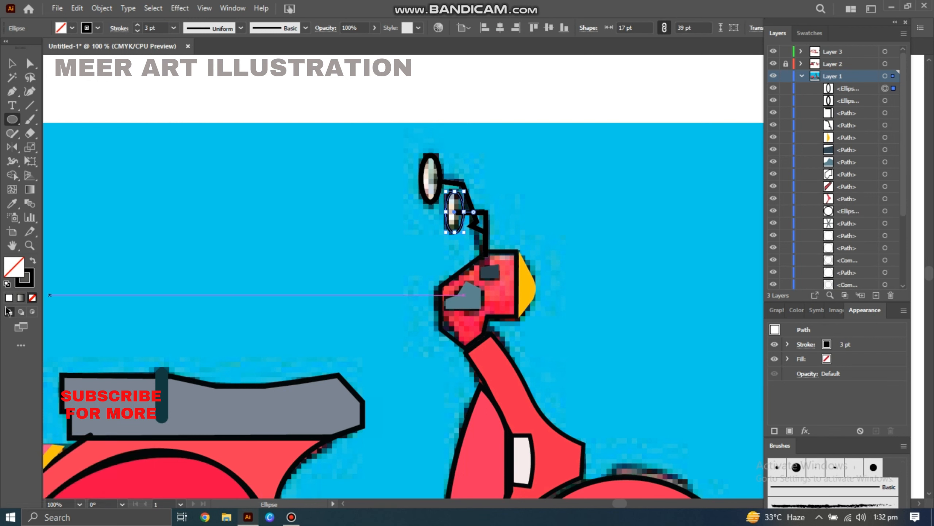
Select the upper mirror ellipse and adjust its stroke weight.
{"action": "left_click", "coordinate": [9, 298]}
{"action": "key", "text": "v"}
{"action": "left_click", "coordinate": [431, 180]}
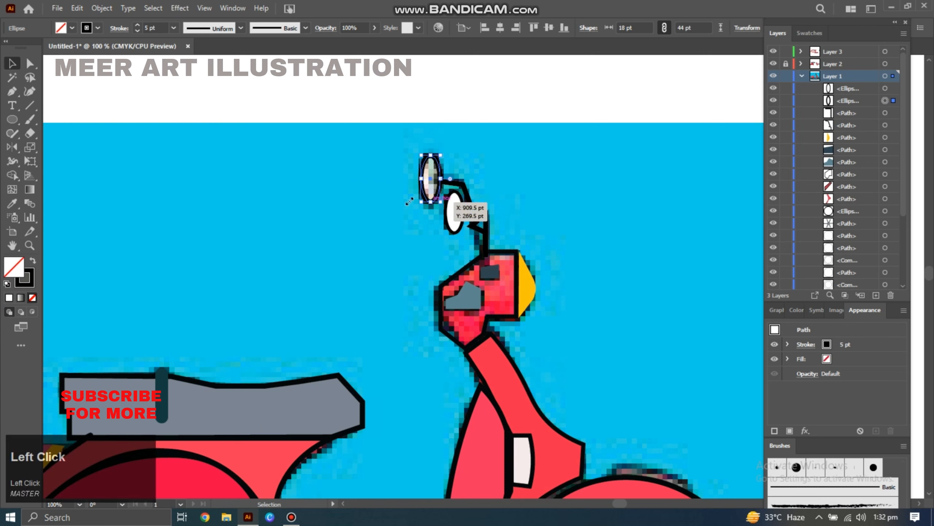
{"action": "left_click", "coordinate": [174, 28]}
{"action": "left_click", "coordinate": [191, 104]}
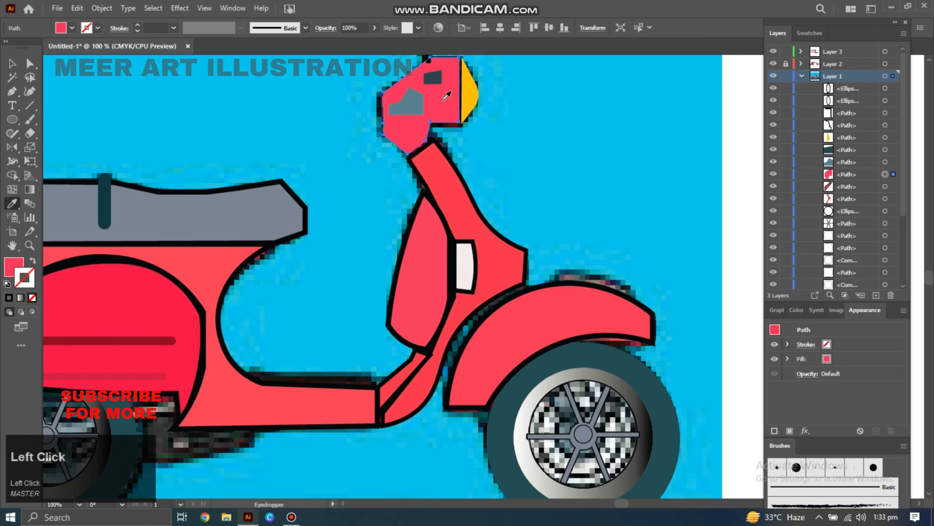
Trace the dark strip on top of the front fender with the Pen tool and fill it using the Eyedropper.
{"action": "key", "text": "p"}
{"action": "left_click", "coordinate": [556, 272]}
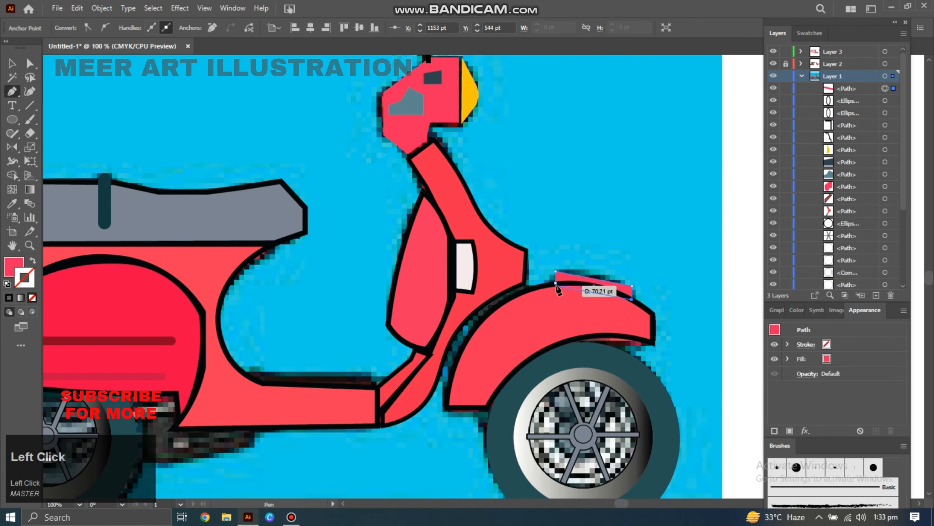
{"action": "key", "text": "d"}
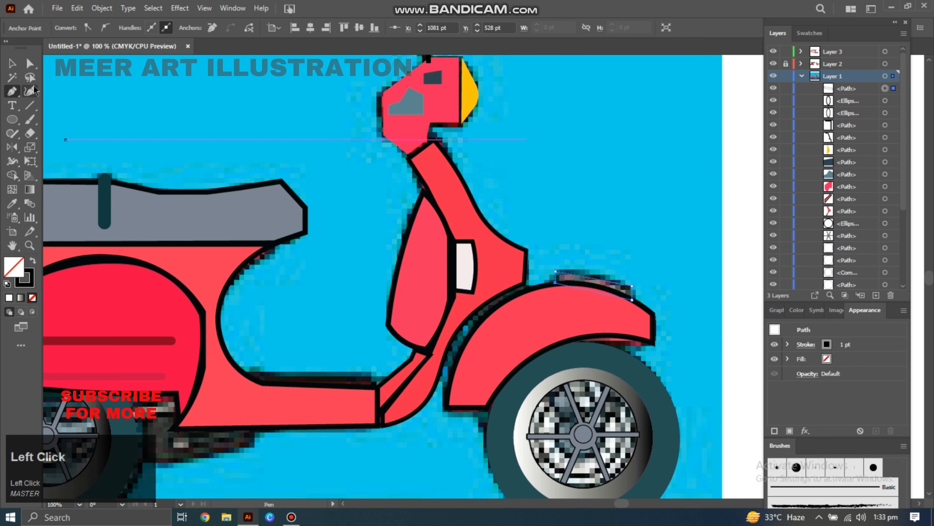
{"action": "key", "text": "i"}
{"action": "left_click", "coordinate": [585, 277]}
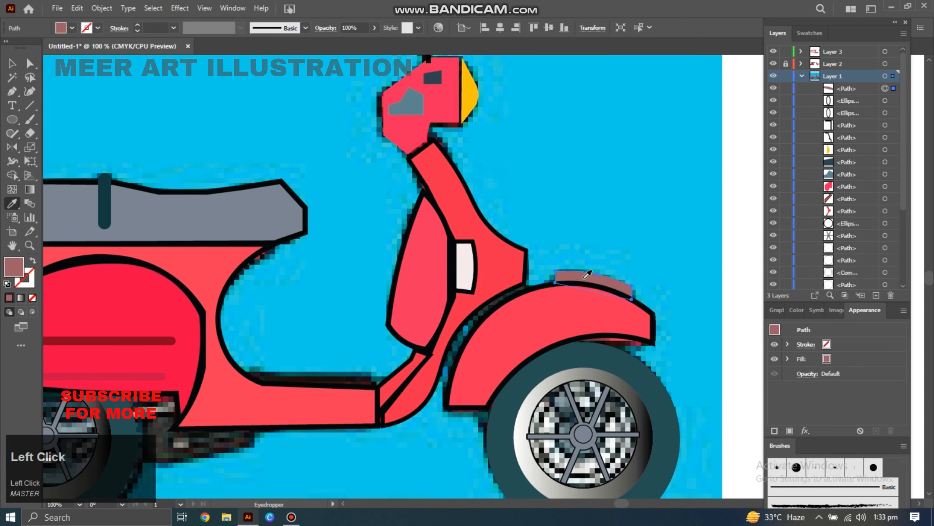
Set the fender strip's stroke colour to black (000000) in the Color Picker and adjust its stroke weight.
{"action": "left_click", "coordinate": [27, 284]}
{"action": "left_click", "coordinate": [12, 297]}
{"action": "double_click", "coordinate": [25, 284]}
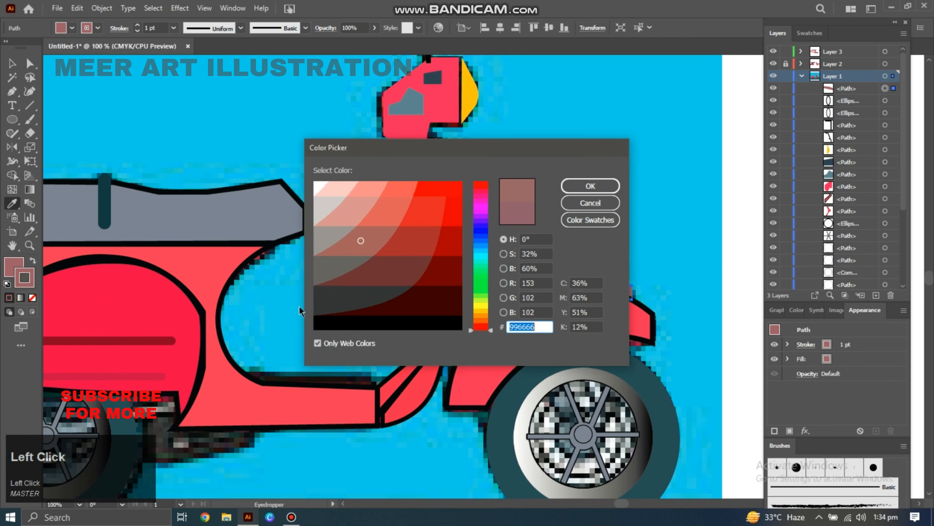
{"action": "left_click", "coordinate": [579, 189]}
{"action": "left_click", "coordinate": [188, 107]}
Draw a rounded rectangle with 9 pt corners along the floorboard and fill it dark brown using the Eyedropper.
{"action": "key", "text": "m"}
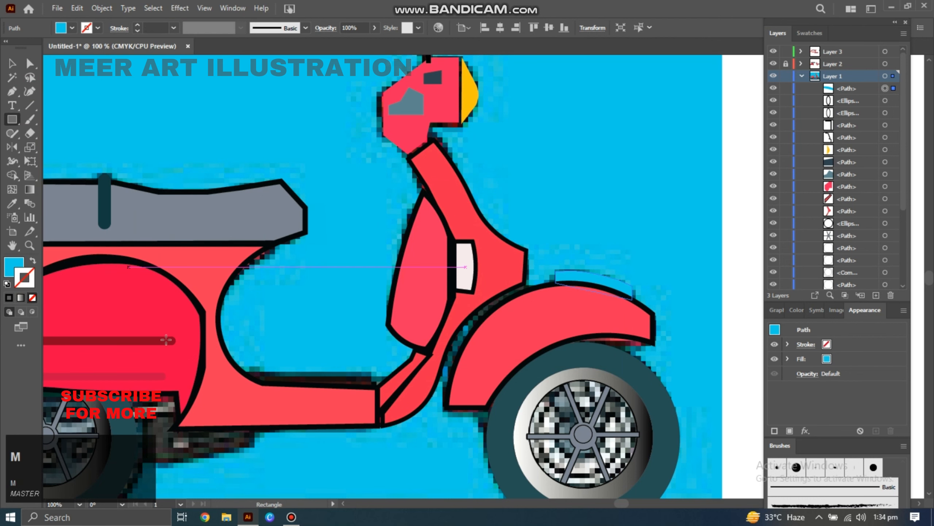
{"action": "mouse_move", "coordinate": [253, 367]}
{"action": "left_mouse_down"}
{"action": "mouse_move", "coordinate": [317, 385]}
{"action": "mouse_move", "coordinate": [383, 387]}
{"action": "mouse_move", "coordinate": [331, 375]}
{"action": "left_mouse_up"}
{"action": "left_click", "coordinate": [30, 63]}
{"action": "left_click", "coordinate": [6, 284]}
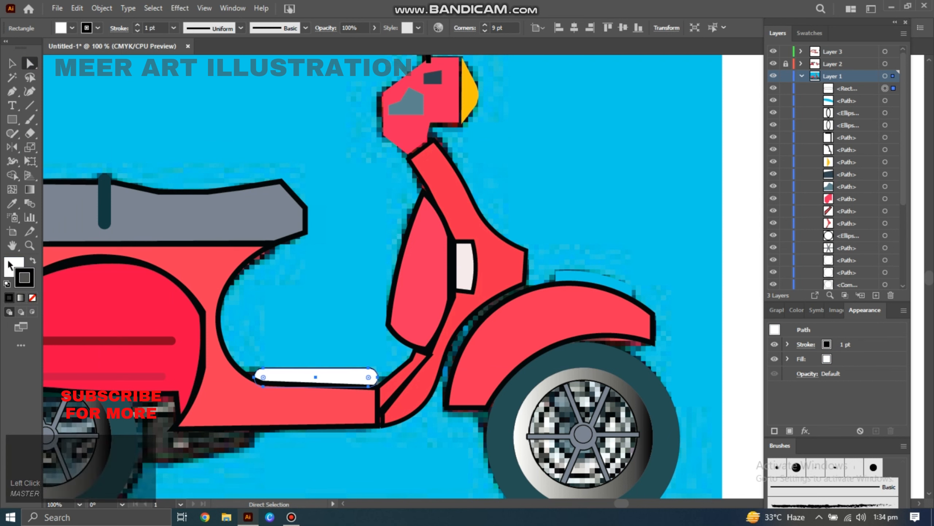
{"action": "left_click", "coordinate": [32, 297]}
{"action": "left_click", "coordinate": [173, 27]}
{"action": "left_click", "coordinate": [188, 106]}
{"action": "key", "text": "v"}
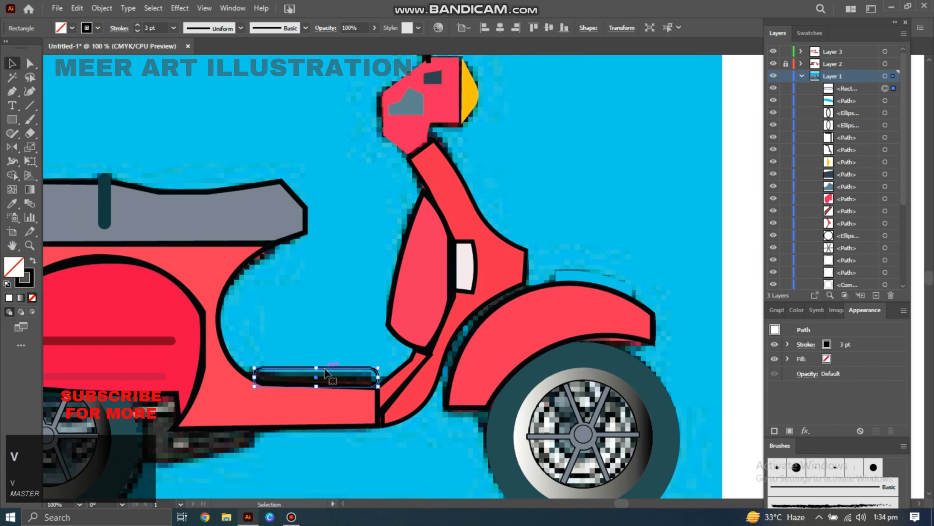
{"action": "key", "text": "i"}
{"action": "left_click", "coordinate": [331, 381]}
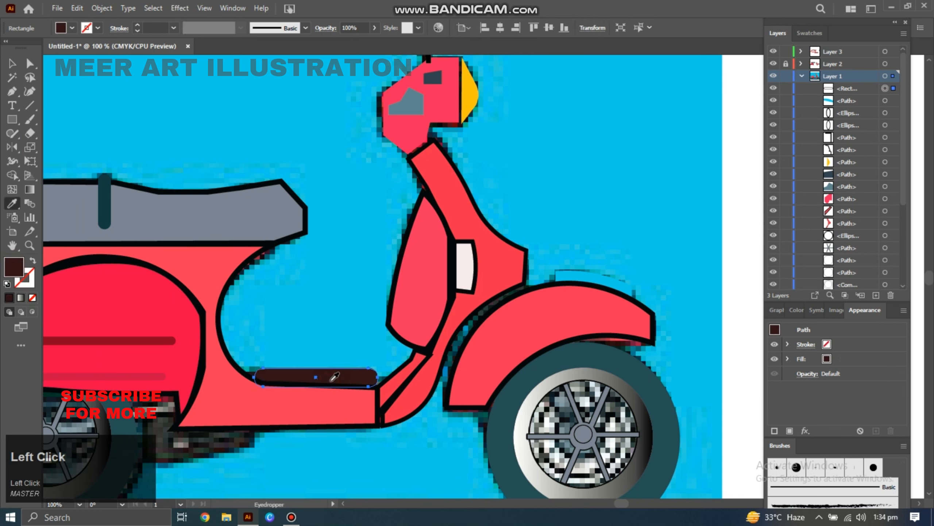
Trace the dark engine shape beneath the rear body panel with the Pen tool and close the path.
{"action": "key", "text": "p"}
{"action": "left_click", "coordinate": [258, 427]}
{"action": "left_click", "coordinate": [258, 447]}
{"action": "left_click", "coordinate": [203, 462]}
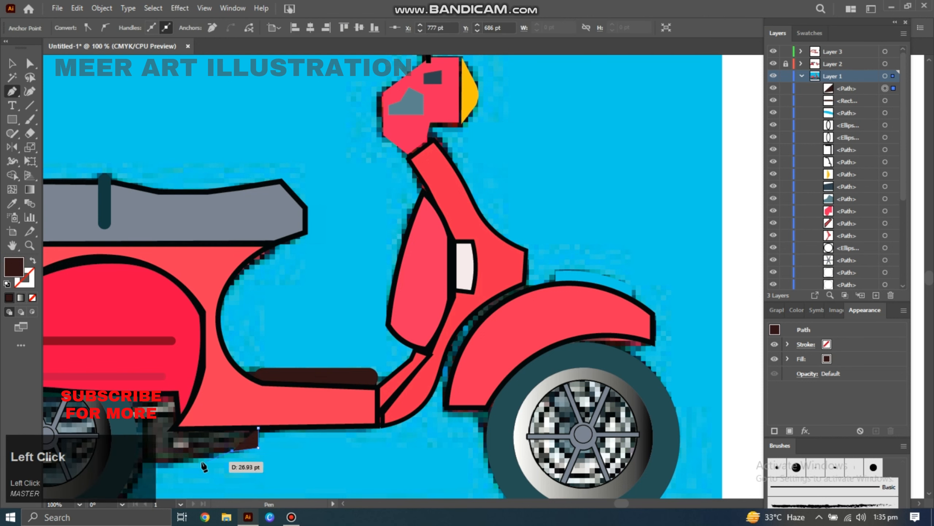
{"action": "left_click", "coordinate": [138, 465]}
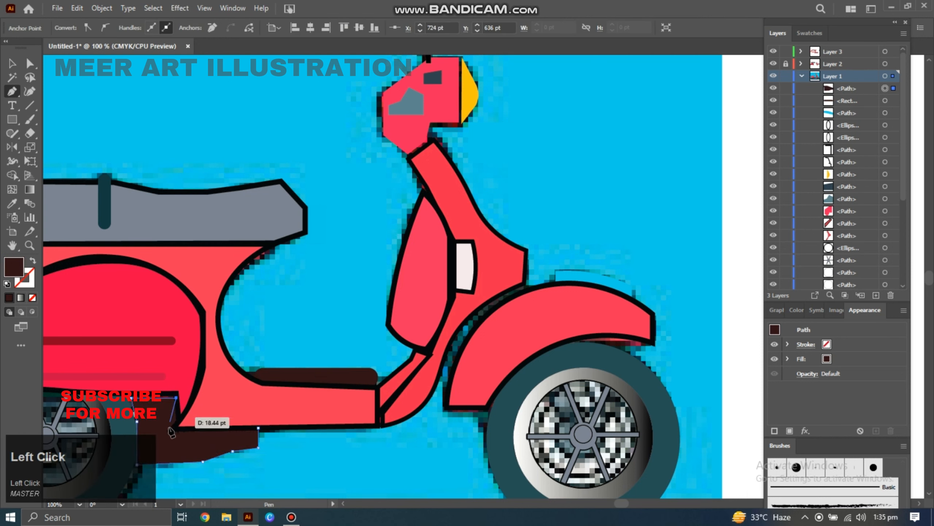
{"action": "left_click", "coordinate": [258, 428]}
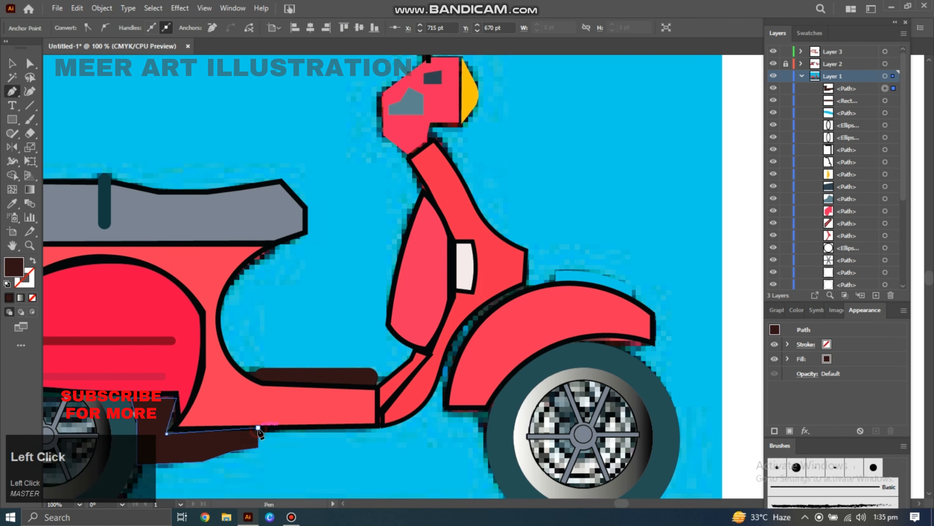
Reshape the engine shape's upper edge into smooth curves with the Curvature tool.
{"action": "left_click", "coordinate": [30, 92]}
{"action": "left_click_drag", "start_coordinate": [167, 430], "coordinate": [178, 423]}
{"action": "left_click_drag", "start_coordinate": [182, 423], "coordinate": [167, 428]}
{"action": "left_click_drag", "start_coordinate": [209, 432], "coordinate": [208, 428]}
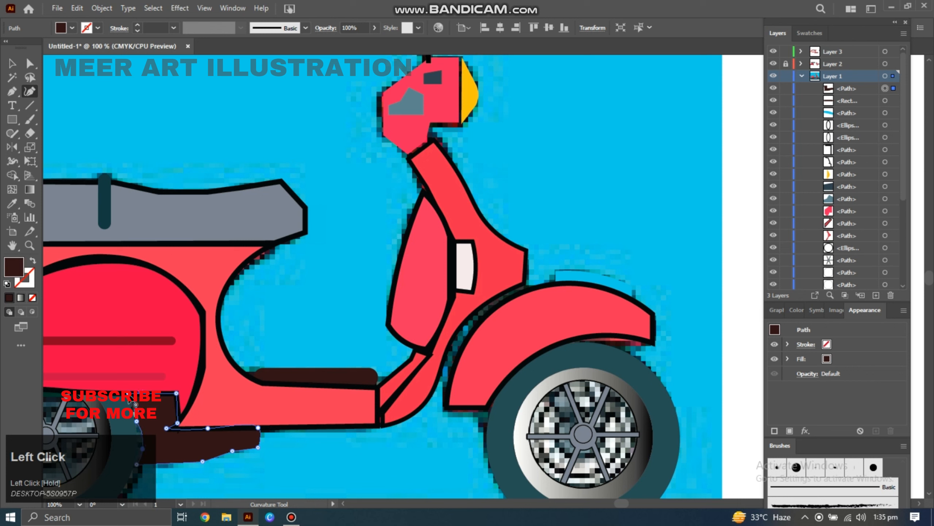
{"action": "left_click_drag", "start_coordinate": [137, 447], "coordinate": [136, 446]}
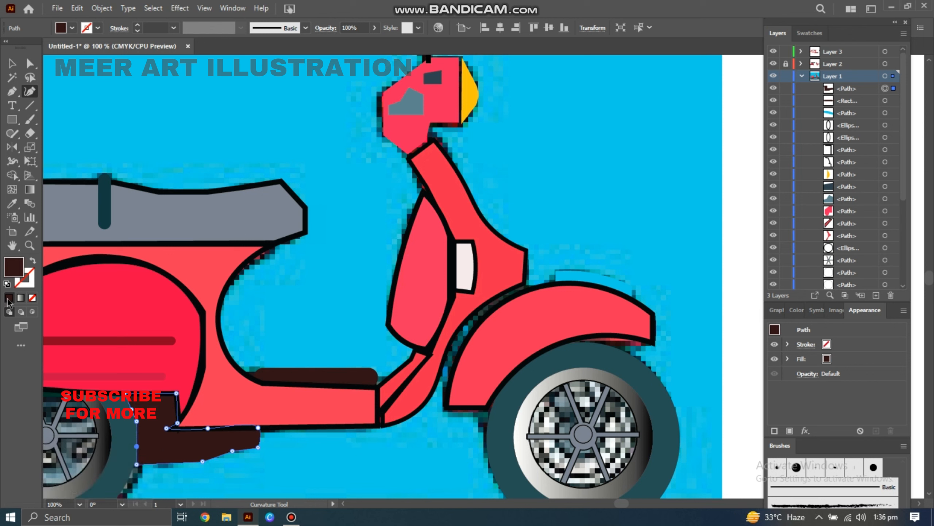
Set the engine shape's stroke to none and fill it black using the Eyedropper.
{"action": "left_click", "coordinate": [28, 283]}
{"action": "double_click", "coordinate": [32, 281]}
{"action": "left_click", "coordinate": [329, 326]}
{"action": "left_click", "coordinate": [591, 185]}
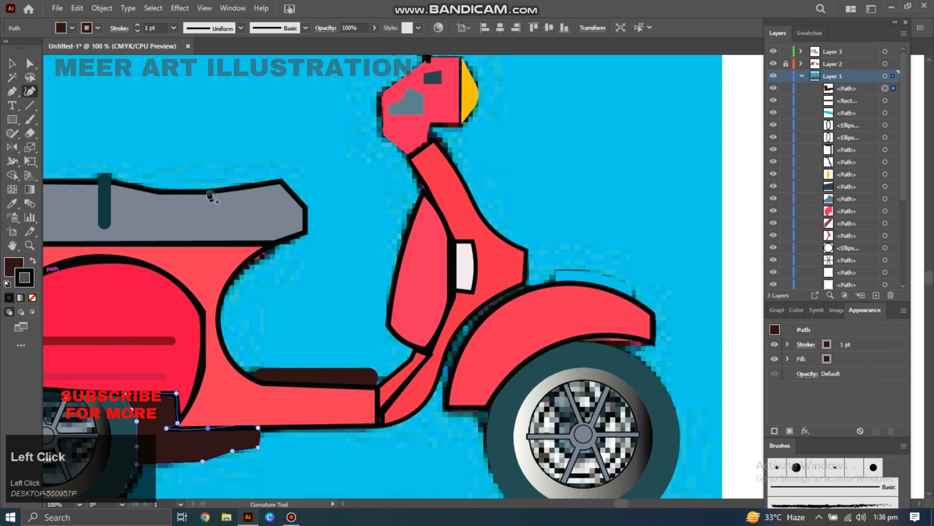
{"action": "left_click", "coordinate": [32, 298]}
{"action": "key", "text": "i"}
{"action": "left_click", "coordinate": [195, 442]}
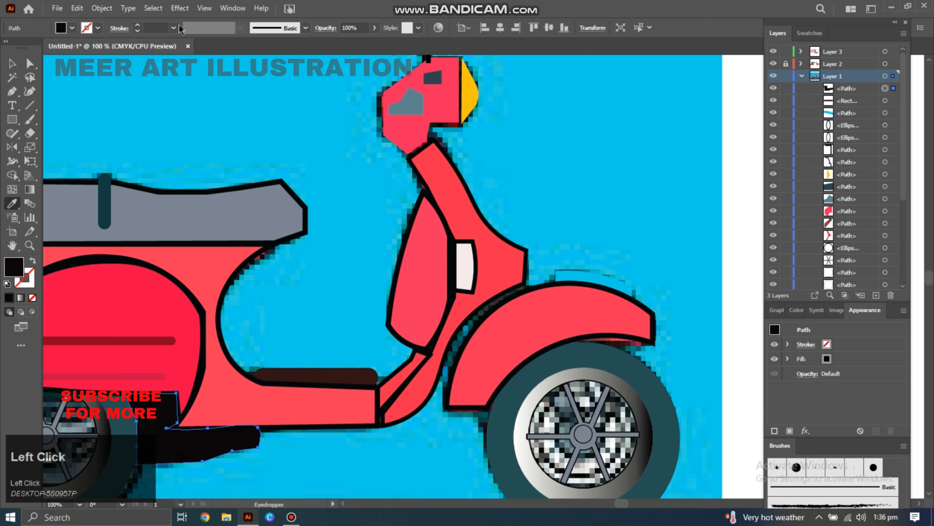
Try restyling the engine shape with a 1 pt stroke and fills sampled with the Eyedropper.
{"action": "left_click", "coordinate": [26, 283]}
{"action": "left_click", "coordinate": [9, 297]}
{"action": "left_click", "coordinate": [173, 28]}
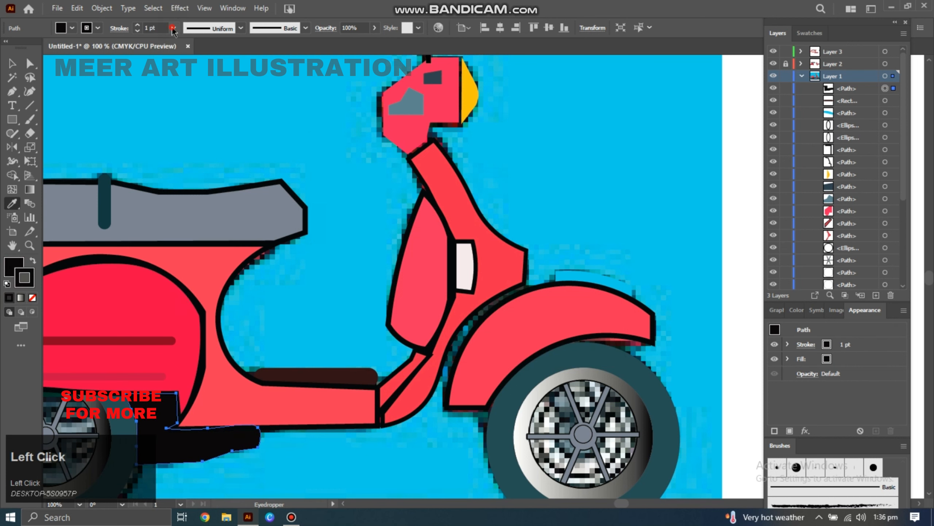
{"action": "left_click", "coordinate": [184, 106]}
{"action": "left_click", "coordinate": [125, 434]}
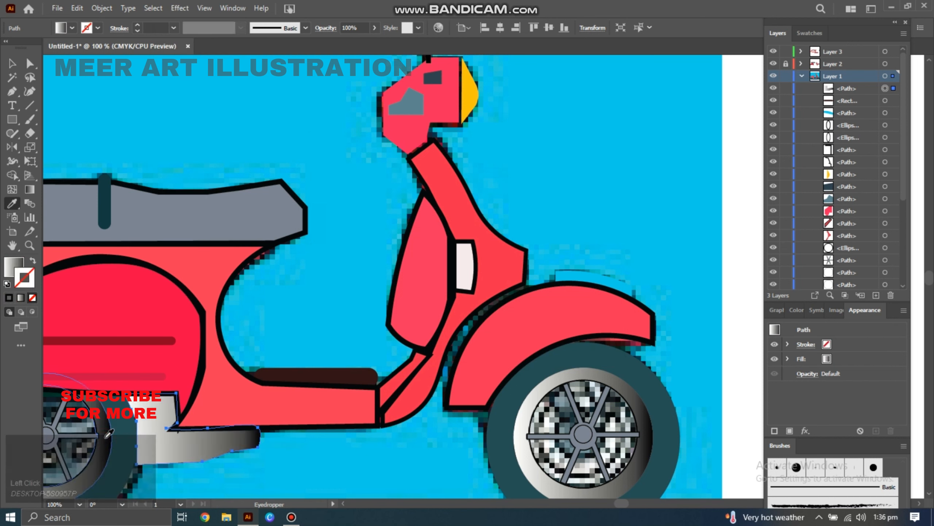
{"action": "left_click", "coordinate": [125, 434]}
{"action": "left_click", "coordinate": [228, 208]}
Trace a curved strip along the front fender's inner edge with the Pen and Curvature tools and fill it with the wheel rim's gradient.
{"action": "key", "text": "p"}
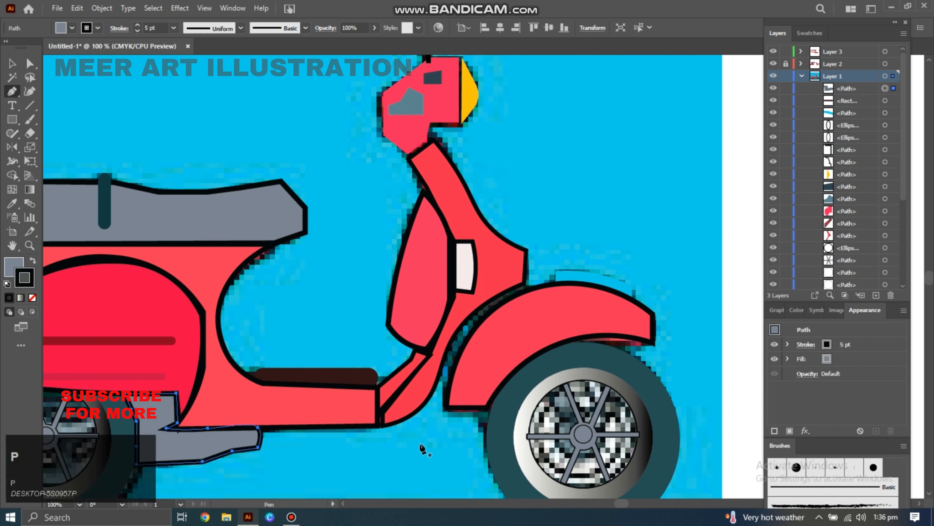
{"action": "left_click", "coordinate": [443, 373]}
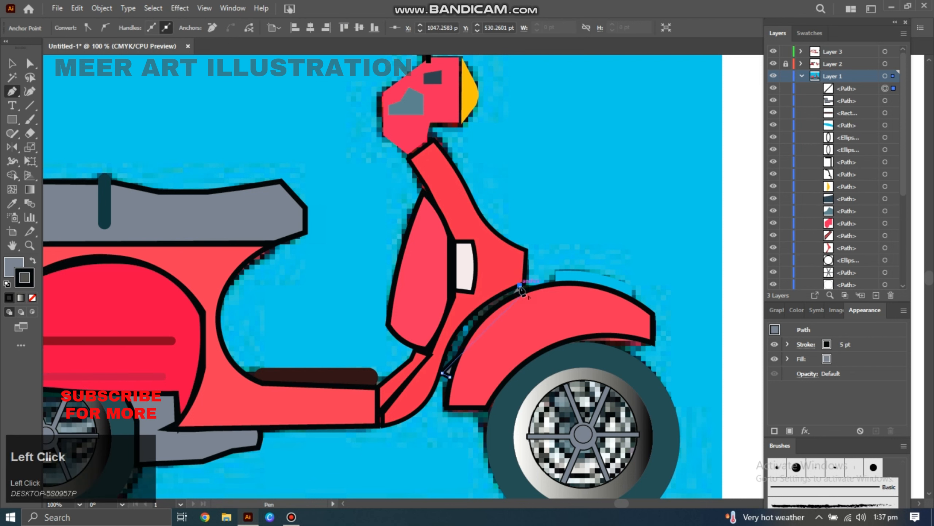
{"action": "left_click", "coordinate": [520, 286]}
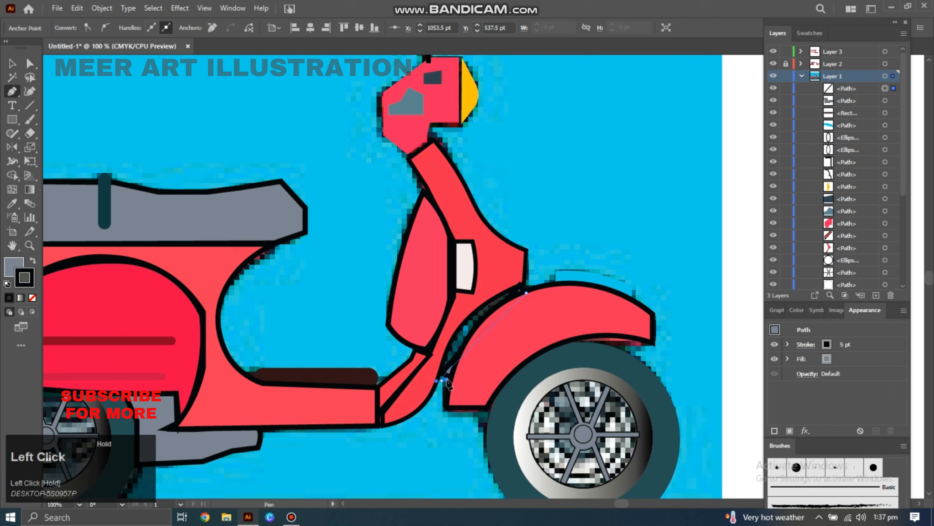
{"action": "key", "text": "ctrl+z"}
{"action": "left_click", "coordinate": [29, 92]}
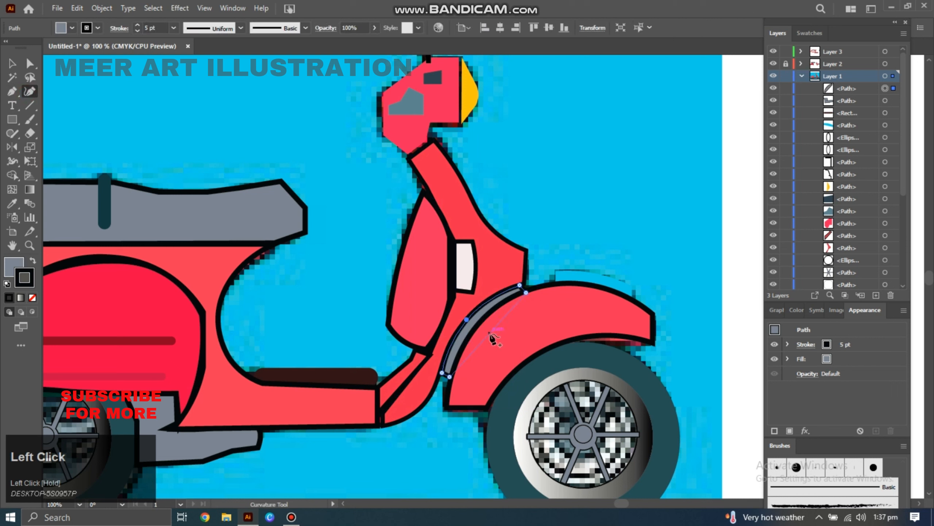
{"action": "left_click", "coordinate": [481, 311]}
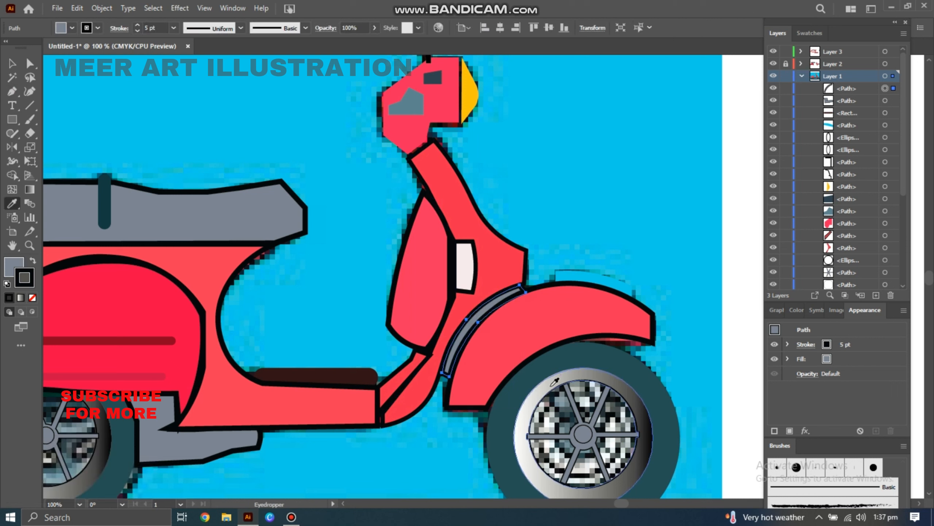
{"action": "left_click", "coordinate": [554, 377]}
Fill the engine shape with the wheel rim's silver gradient and no stroke using the Eyedropper.
{"action": "key", "text": "v"}
{"action": "left_click", "coordinate": [225, 449]}
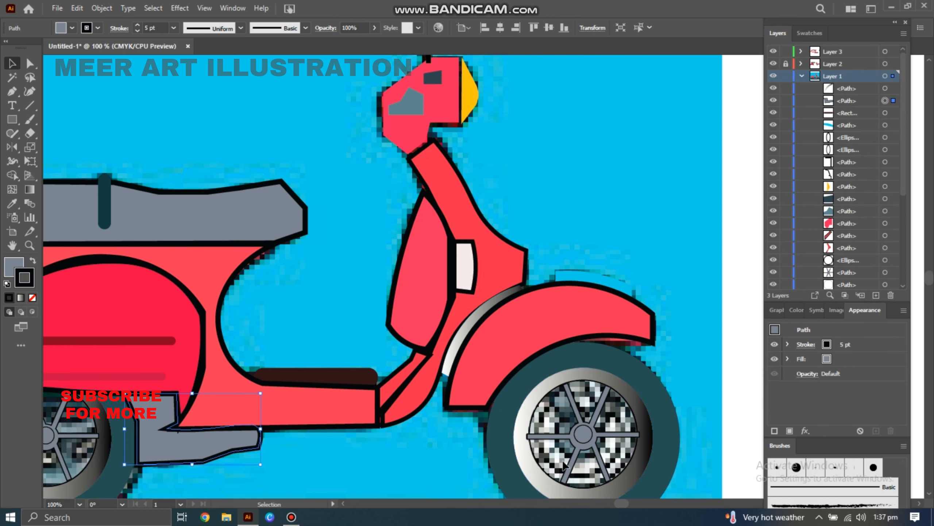
{"action": "key", "text": "i"}
{"action": "left_click", "coordinate": [588, 379]}
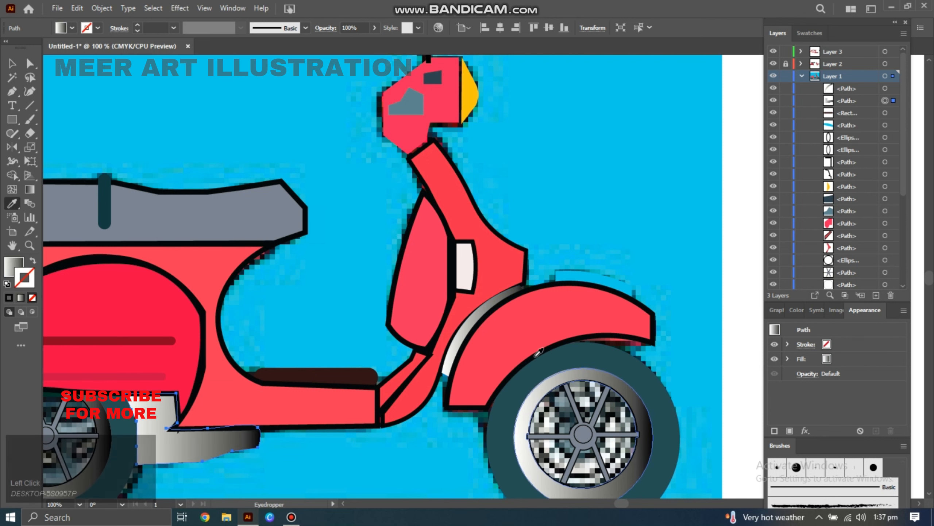
Zoom out and toggle the original image's visibility to compare it with the vector tracing.
{"action": "key", "text": "z"}
{"action": "left_click", "coordinate": [441, 292], "text": "alt"}
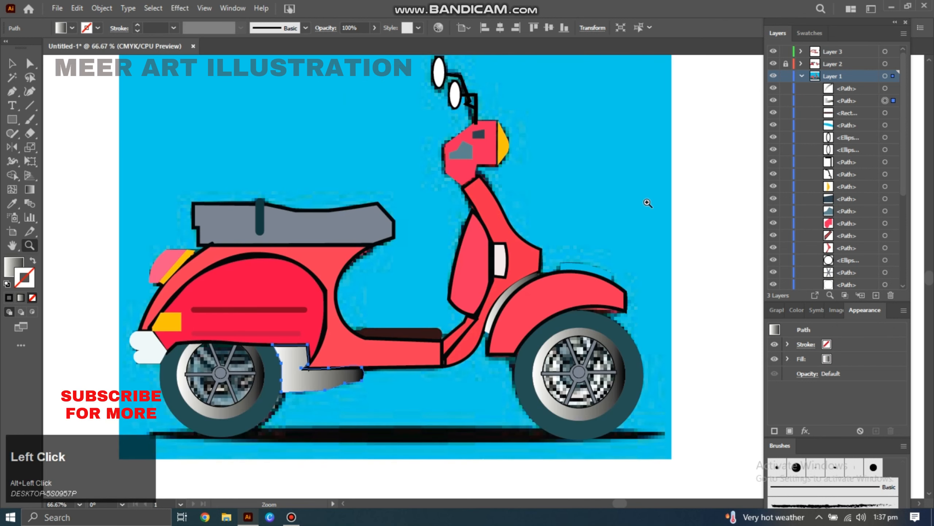
{"action": "left_click", "coordinate": [903, 286]}
{"action": "left_click", "coordinate": [786, 283]}
{"action": "left_click", "coordinate": [773, 283]}
{"action": "left_click", "coordinate": [774, 283]}
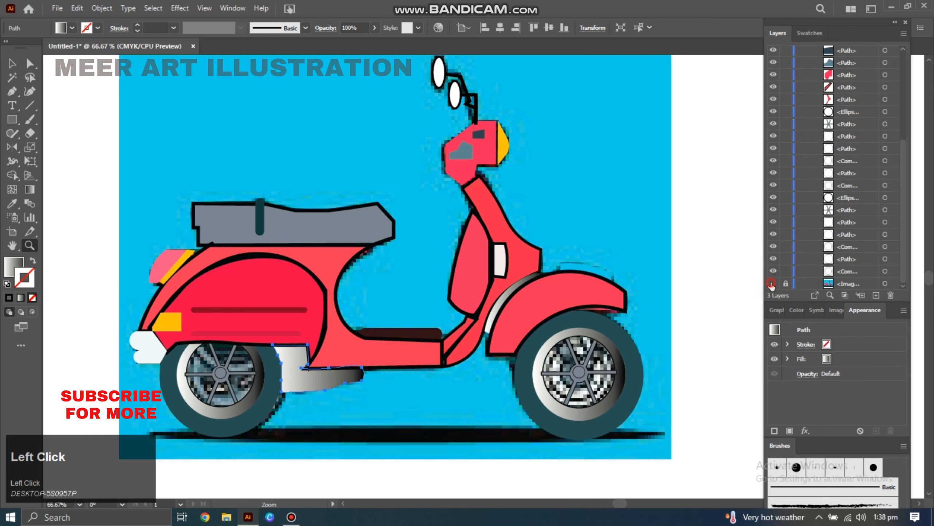
Set the headset's outline stroke weight to 5 pt.
{"action": "key", "text": "v"}
{"action": "left_click", "coordinate": [471, 179]}
{"action": "left_click", "coordinate": [174, 29]}
{"action": "left_click", "coordinate": [188, 105]}
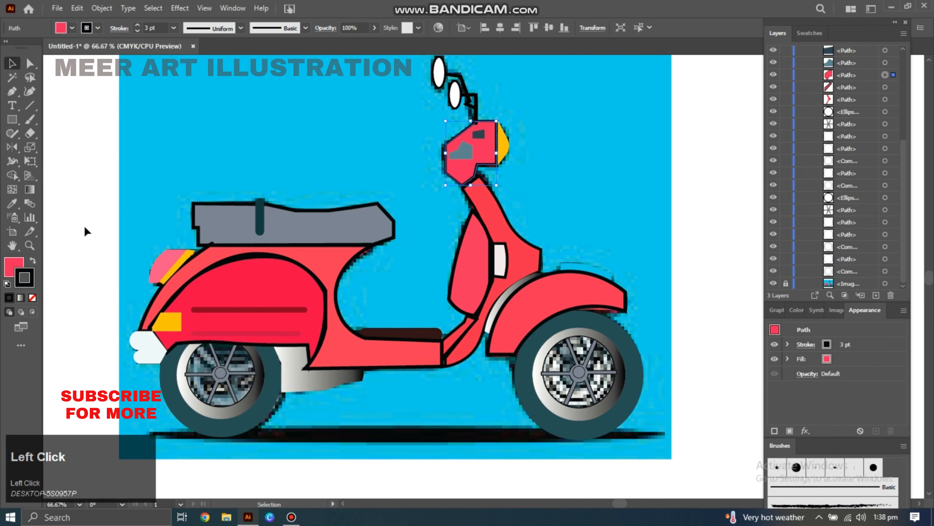
{"action": "left_click", "coordinate": [85, 228]}
{"action": "left_click", "coordinate": [175, 28]}
{"action": "left_click", "coordinate": [186, 126]}
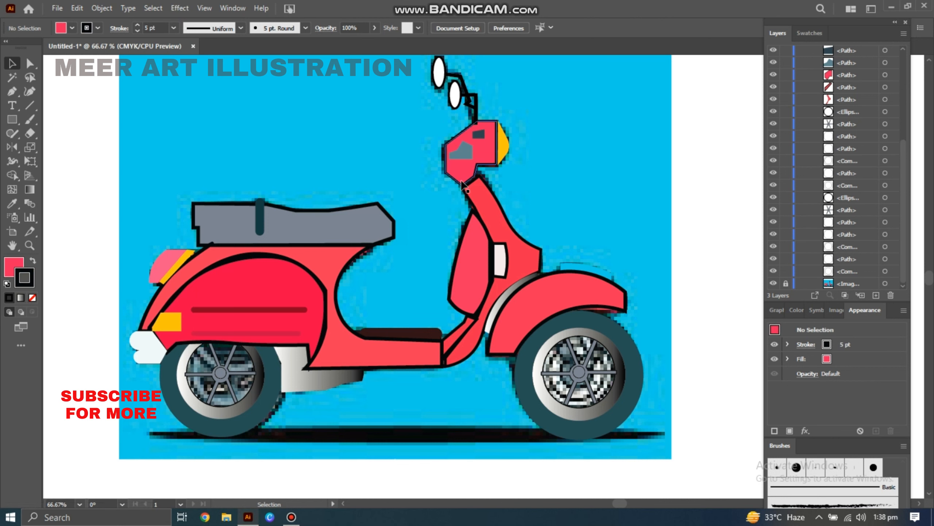
{"action": "left_click", "coordinate": [471, 181]}
{"action": "left_click", "coordinate": [174, 29]}
{"action": "left_click", "coordinate": [188, 129]}
{"action": "left_click", "coordinate": [395, 173]}
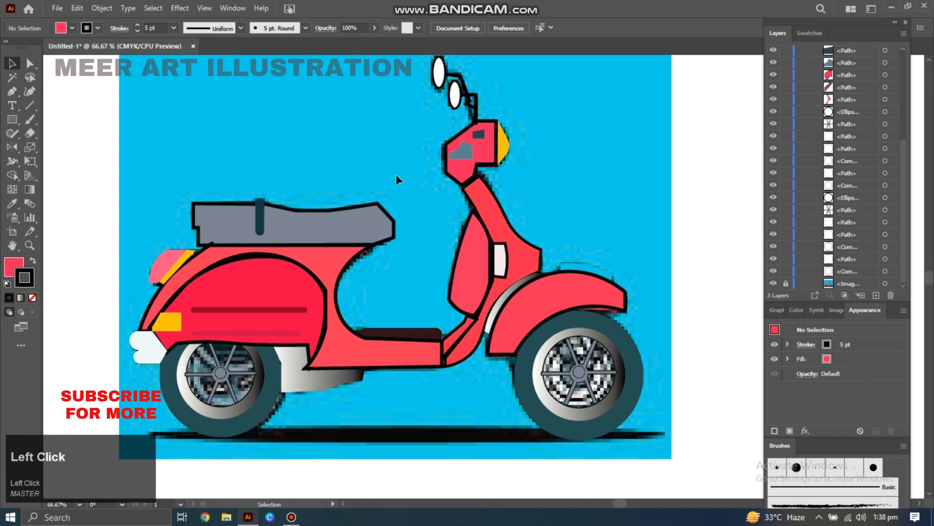
Toggle the original image's visibility again and zoom in on the front wheel.
{"action": "left_click", "coordinate": [774, 284]}
{"action": "left_click", "coordinate": [773, 284]}
{"action": "left_click", "coordinate": [30, 91]}
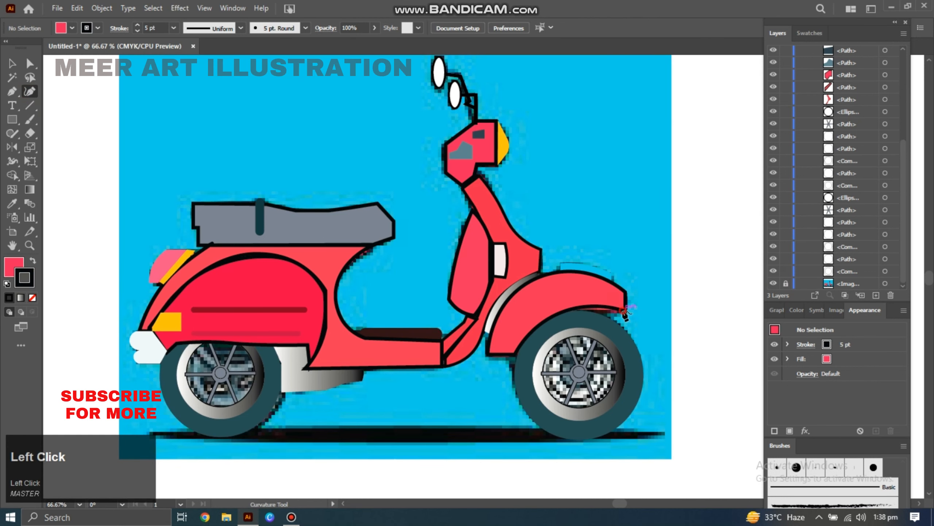
{"action": "left_click", "coordinate": [786, 284]}
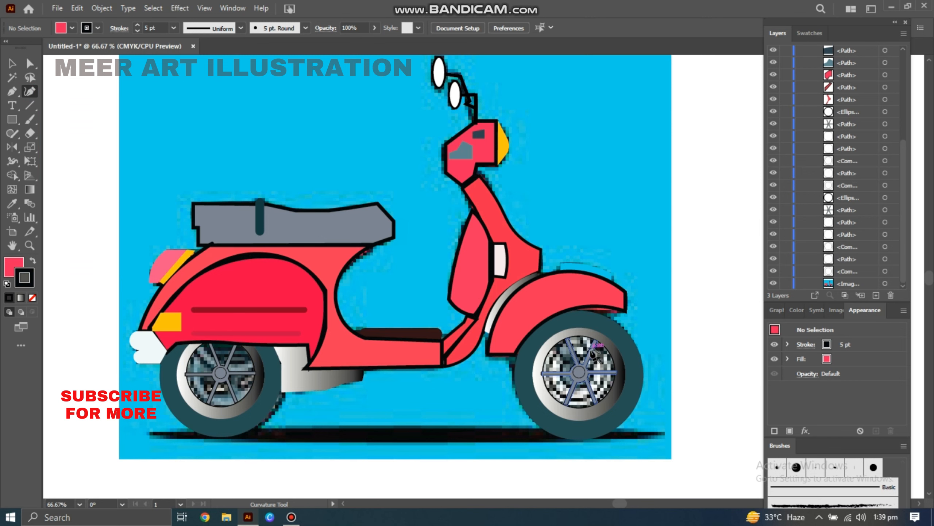
{"action": "left_click", "coordinate": [30, 245]}
{"action": "left_click", "coordinate": [590, 349]}
{"action": "left_click", "coordinate": [509, 300]}
{"action": "left_click", "coordinate": [30, 91]}
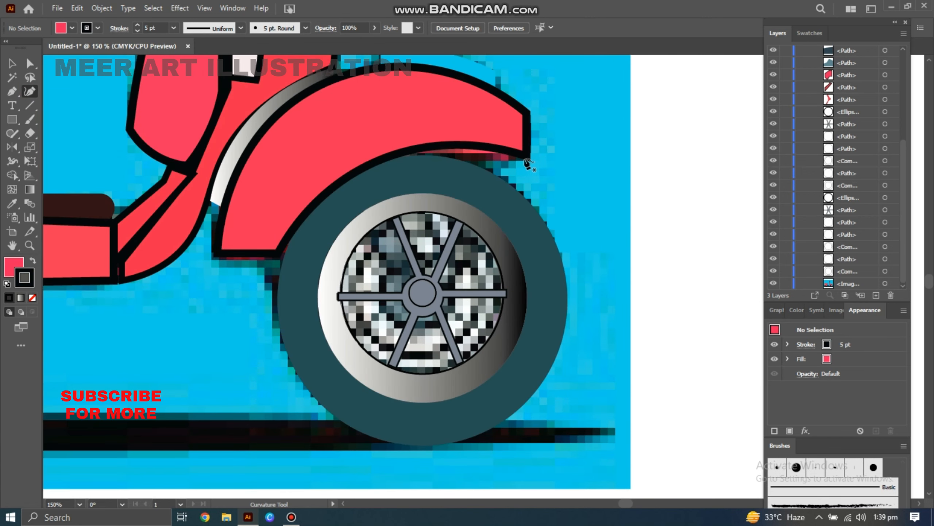
Inspect the front fender's path and the original image around the front wheel.
{"action": "left_click", "coordinate": [903, 48]}
{"action": "left_click", "coordinate": [786, 64]}
{"action": "left_click", "coordinate": [521, 174]}
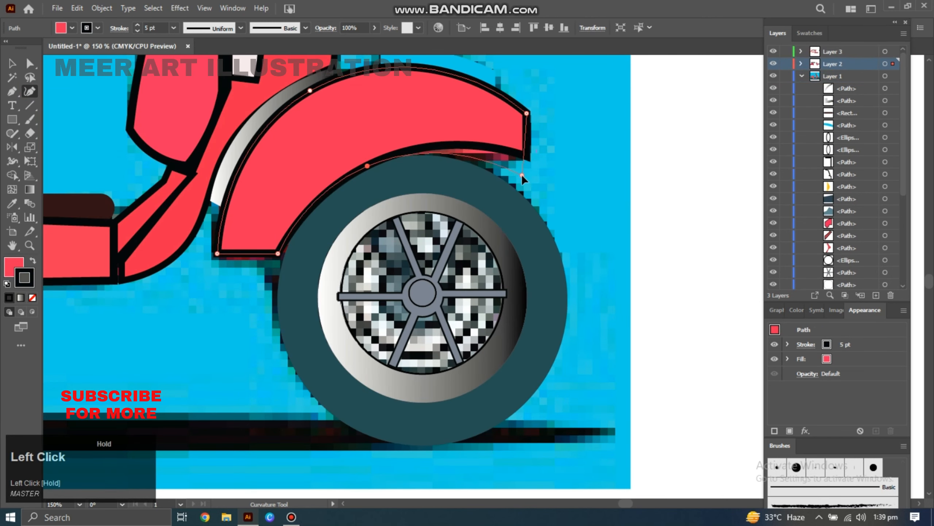
{"action": "key", "text": "space"}
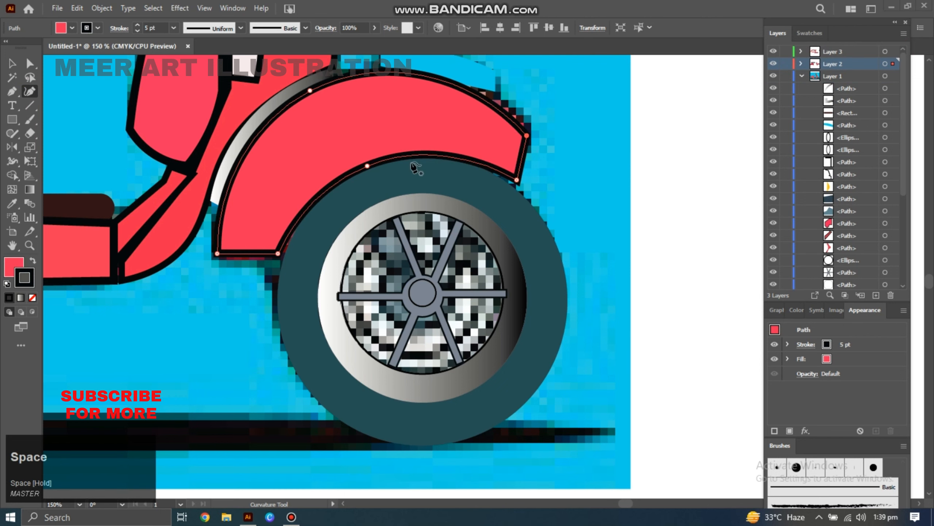
{"action": "left_click_drag", "start_coordinate": [414, 168], "coordinate": [453, 191]}
{"action": "left_click_drag", "start_coordinate": [568, 151], "coordinate": [569, 150]}
{"action": "key", "text": "space"}
{"action": "left_click_drag", "start_coordinate": [582, 152], "coordinate": [653, 154]}
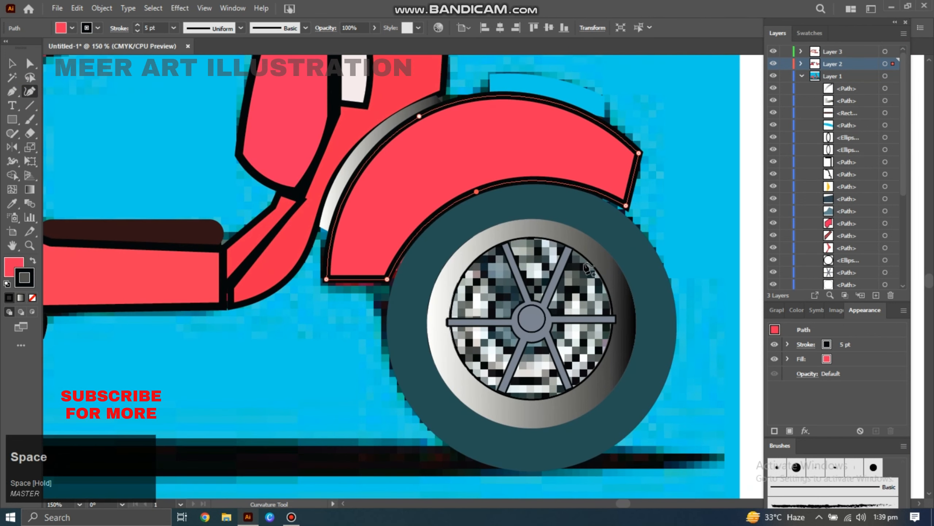
{"action": "key", "text": "v"}
{"action": "left_click", "coordinate": [544, 324]}
{"action": "left_click", "coordinate": [174, 28]}
{"action": "left_click", "coordinate": [184, 128]}
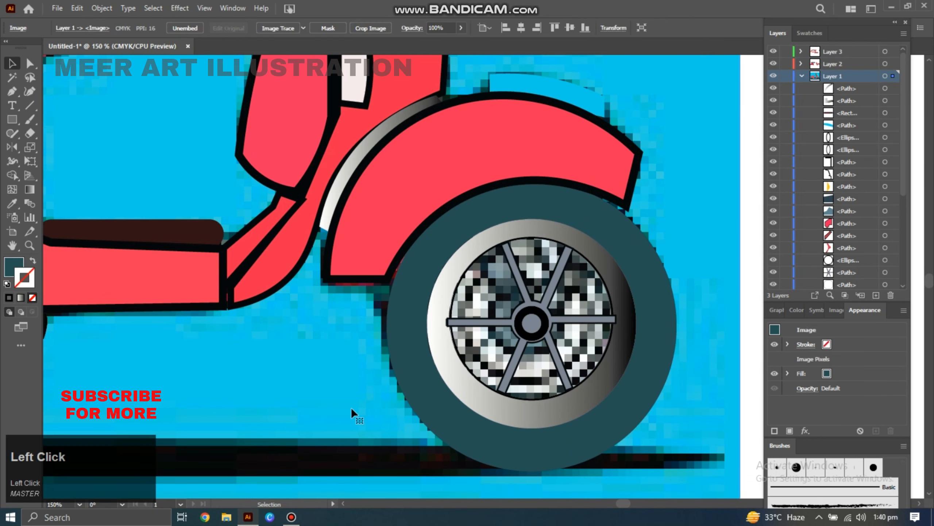
Set the rear wheel's hub stroke to 4 pt and its spokes' stroke to 3 pt.
{"action": "left_click_drag", "start_coordinate": [532, 311], "coordinate": [533, 307]}
{"action": "key", "text": "space"}
{"action": "left_click_drag", "start_coordinate": [305, 371], "coordinate": [461, 362]}
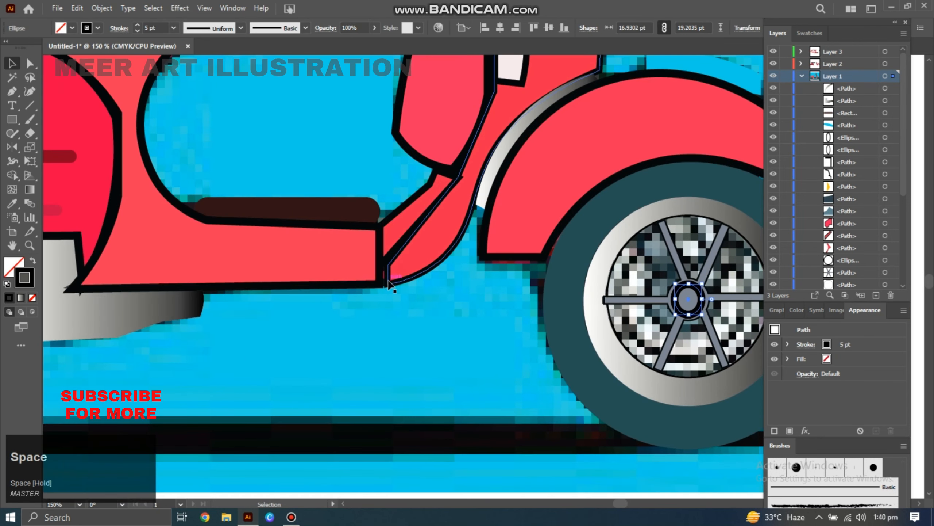
{"action": "left_click", "coordinate": [317, 296]}
{"action": "key", "text": "space"}
{"action": "left_click_drag", "start_coordinate": [317, 295], "coordinate": [716, 253]}
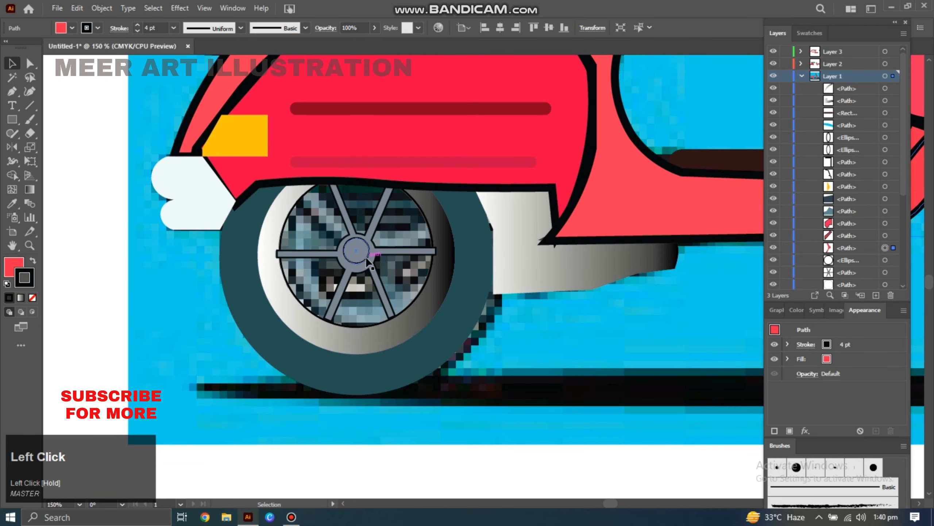
{"action": "left_click", "coordinate": [173, 29]}
{"action": "left_click", "coordinate": [185, 130]}
{"action": "left_click", "coordinate": [344, 218]}
{"action": "left_click", "coordinate": [174, 28]}
{"action": "left_click", "coordinate": [185, 120]}
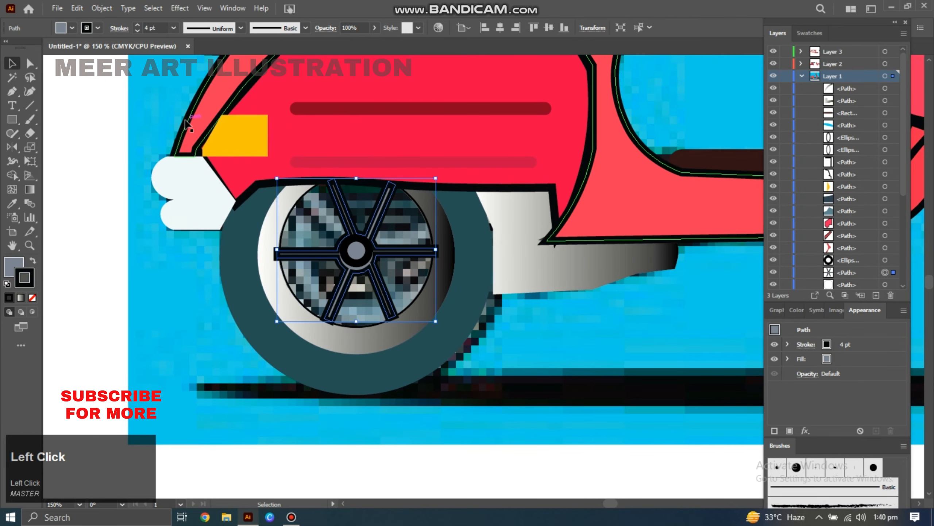
{"action": "left_click", "coordinate": [174, 28]}
{"action": "left_click", "coordinate": [188, 105]}
{"action": "left_click", "coordinate": [363, 257]}
{"action": "left_click", "coordinate": [174, 28]}
{"action": "left_click", "coordinate": [191, 117]}
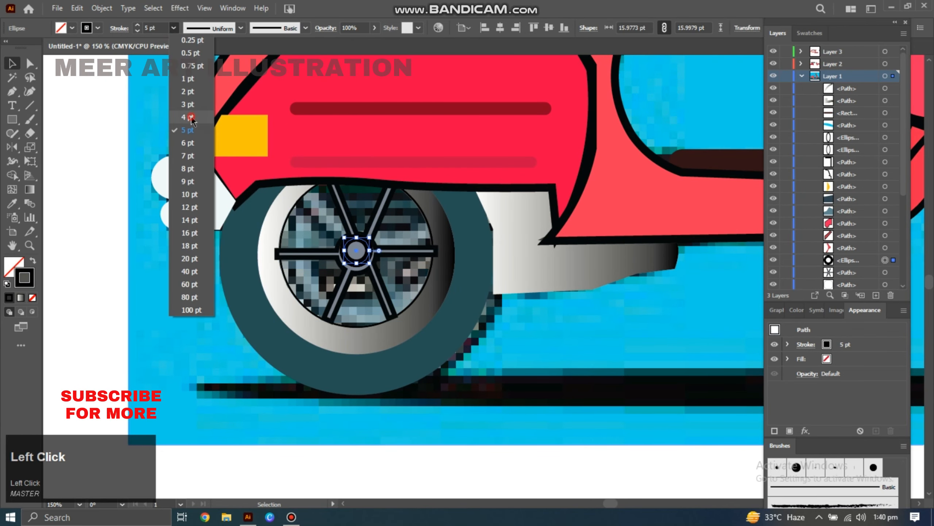
Add a 3 pt black stroke to the rear tyre.
{"action": "left_click", "coordinate": [551, 340]}
{"action": "key", "text": "space"}
{"action": "left_click", "coordinate": [477, 320]}
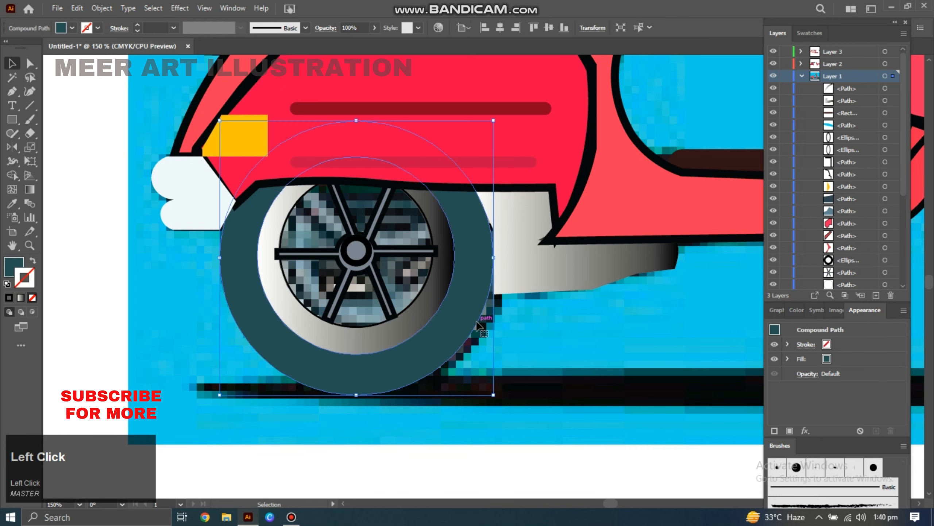
{"action": "left_click", "coordinate": [9, 298]}
{"action": "left_click", "coordinate": [174, 29]}
{"action": "left_click", "coordinate": [188, 104]}
Set the front wheel's hub and spokes to a 3 pt stroke.
{"action": "key", "text": "space"}
{"action": "left_click_drag", "start_coordinate": [615, 404], "coordinate": [219, 395]}
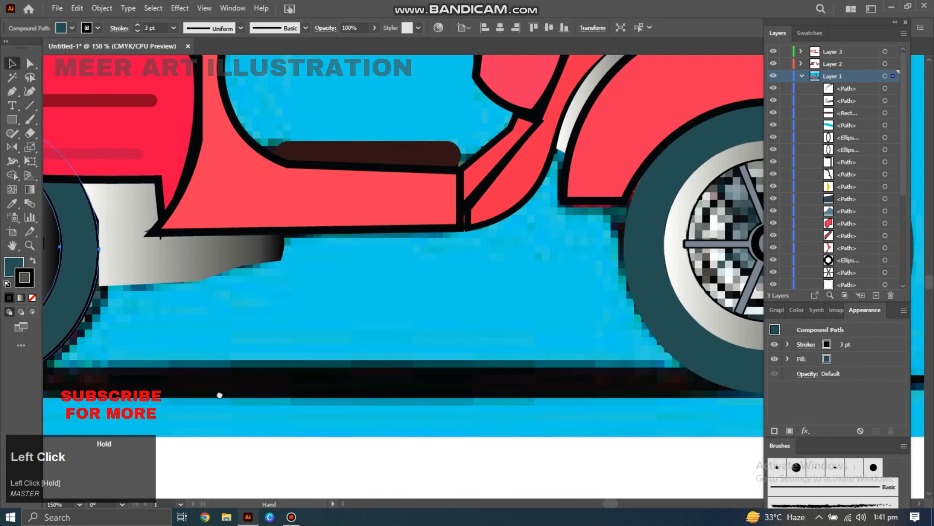
{"action": "left_click_drag", "start_coordinate": [574, 380], "coordinate": [321, 400]}
{"action": "left_click", "coordinate": [488, 273]}
{"action": "left_click", "coordinate": [487, 265]}
{"action": "left_click", "coordinate": [174, 28]}
{"action": "left_click", "coordinate": [195, 105]}
{"action": "left_click", "coordinate": [501, 267]}
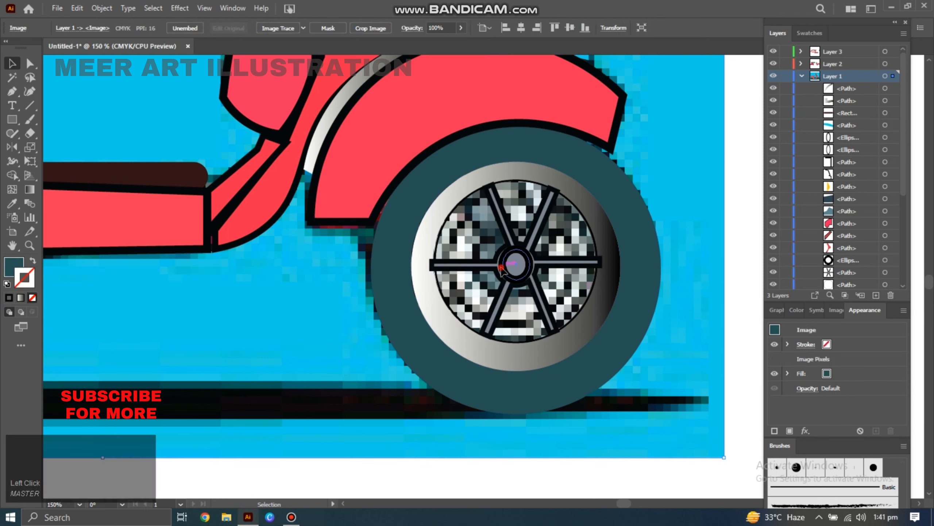
{"action": "left_click", "coordinate": [174, 28]}
{"action": "left_click", "coordinate": [188, 105]}
{"action": "left_click", "coordinate": [331, 287]}
Add a 3 pt black stroke to the front tyre and zoom out to the whole scooter.
{"action": "left_click", "coordinate": [373, 283]}
{"action": "left_click", "coordinate": [9, 298]}
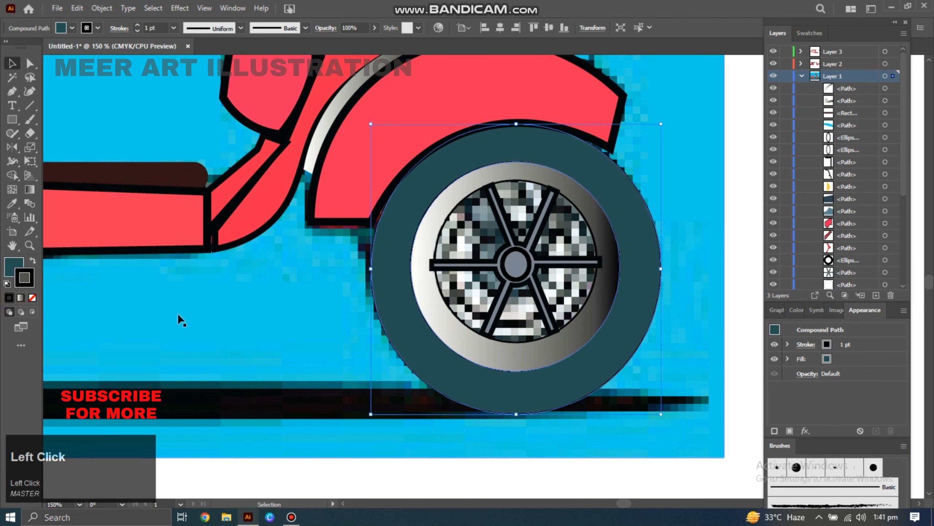
{"action": "left_click", "coordinate": [174, 28]}
{"action": "left_click", "coordinate": [188, 104]}
{"action": "left_click", "coordinate": [414, 238], "text": "alt"}
{"action": "left_click", "coordinate": [415, 238], "text": "alt"}
{"action": "key", "text": "space"}
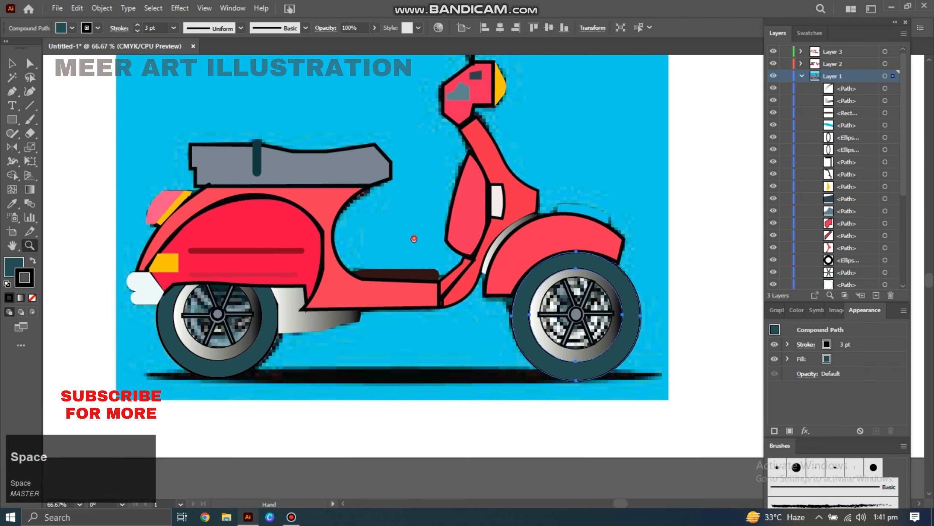
Set the white rear light's stroke weight to 3 pt.
{"action": "left_click", "coordinate": [165, 192]}
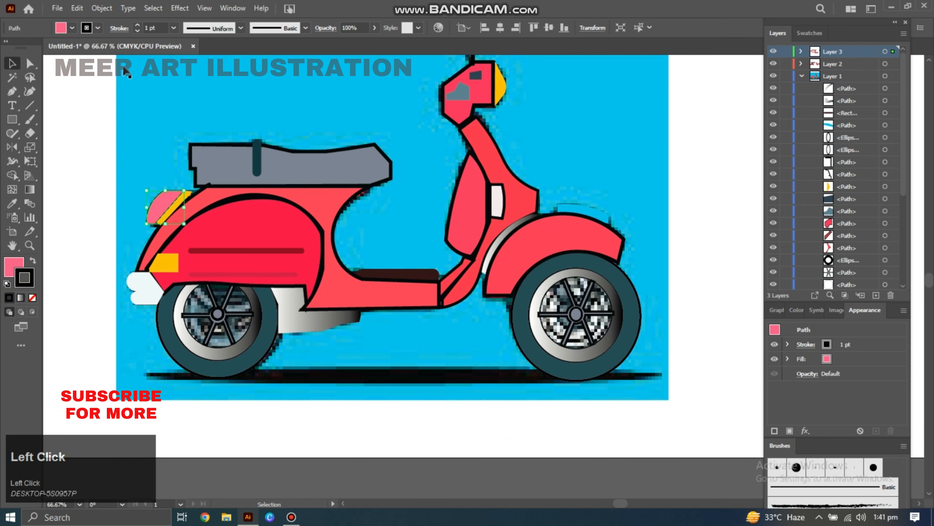
{"action": "left_click", "coordinate": [174, 29]}
{"action": "left_click", "coordinate": [100, 124]}
{"action": "left_click", "coordinate": [145, 289]}
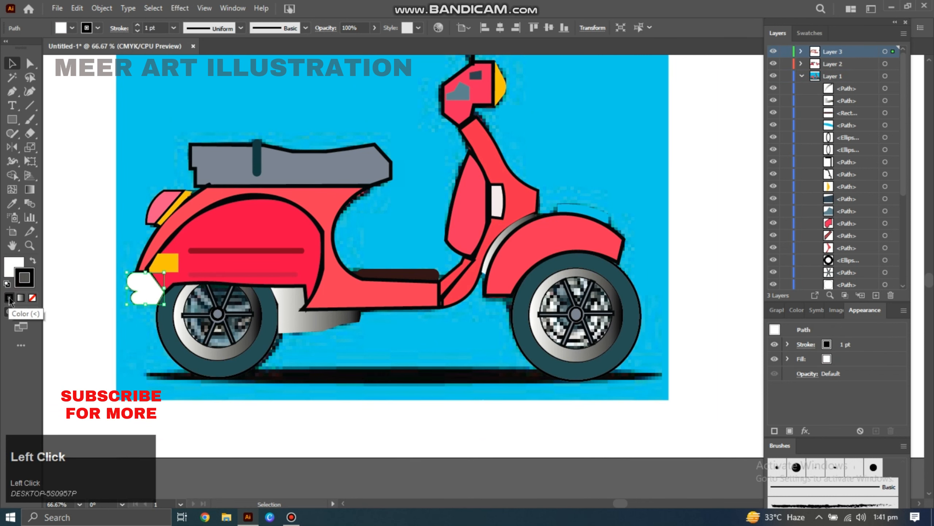
{"action": "left_click", "coordinate": [174, 28]}
{"action": "left_click", "coordinate": [184, 102]}
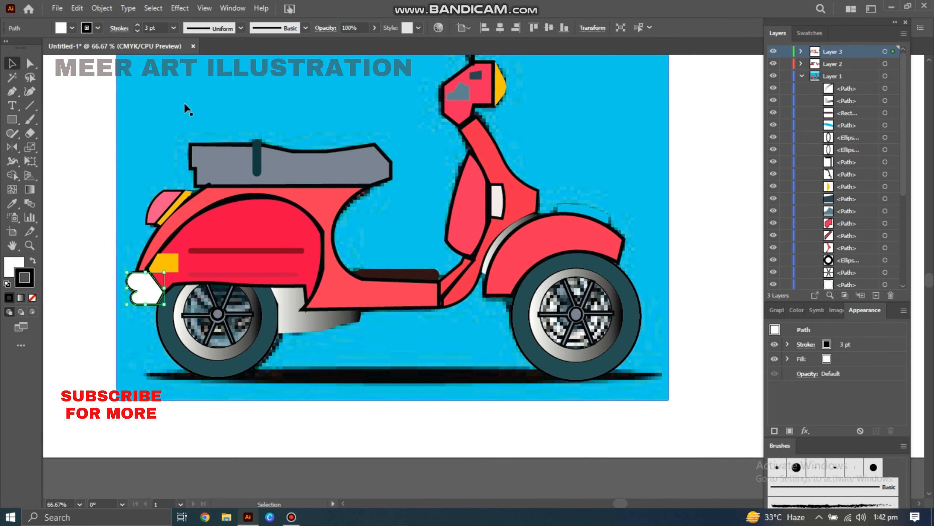
Fill the trim on top of the front fender with the rim gradient and give it a 3 pt stroke.
{"action": "left_click", "coordinate": [566, 208]}
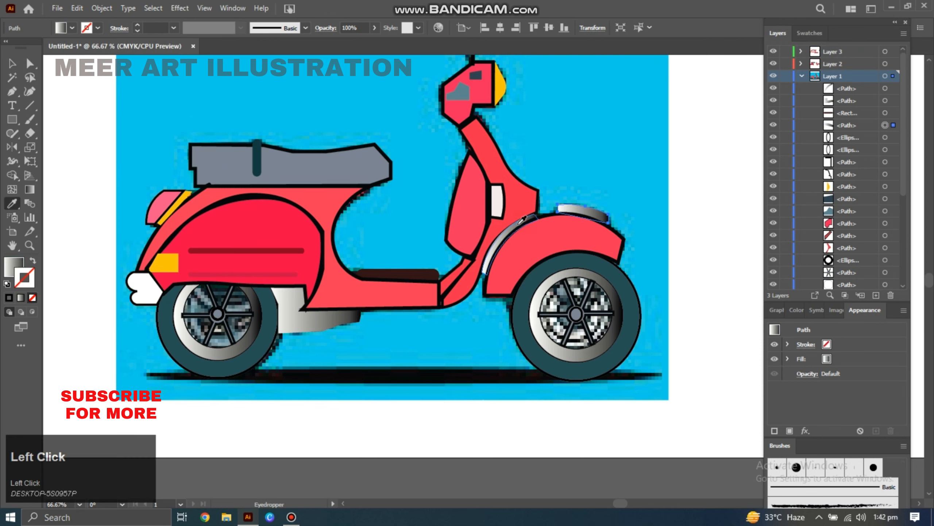
{"action": "left_click", "coordinate": [183, 99]}
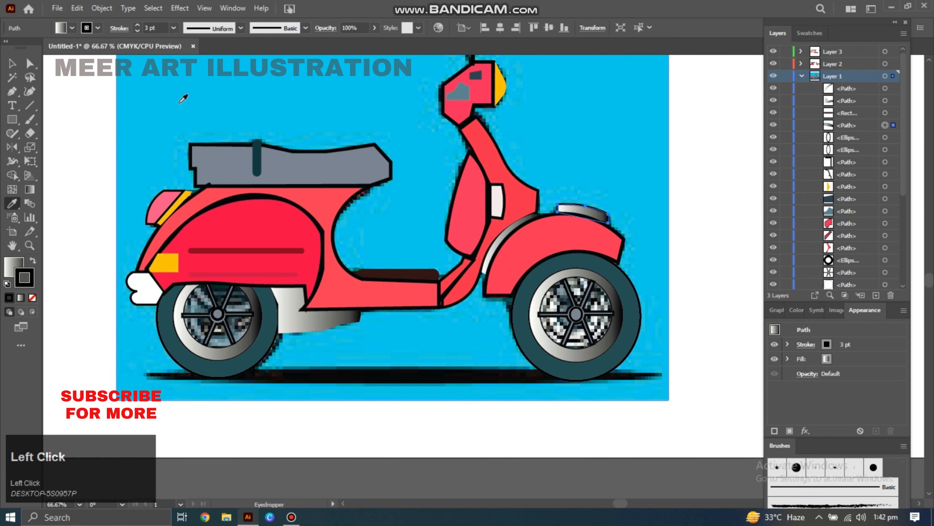
Give the small yellow strip beside the rear light a 3 pt stroke.
{"action": "key", "text": "v"}
{"action": "left_click", "coordinate": [171, 205]}
{"action": "left_click", "coordinate": [174, 28]}
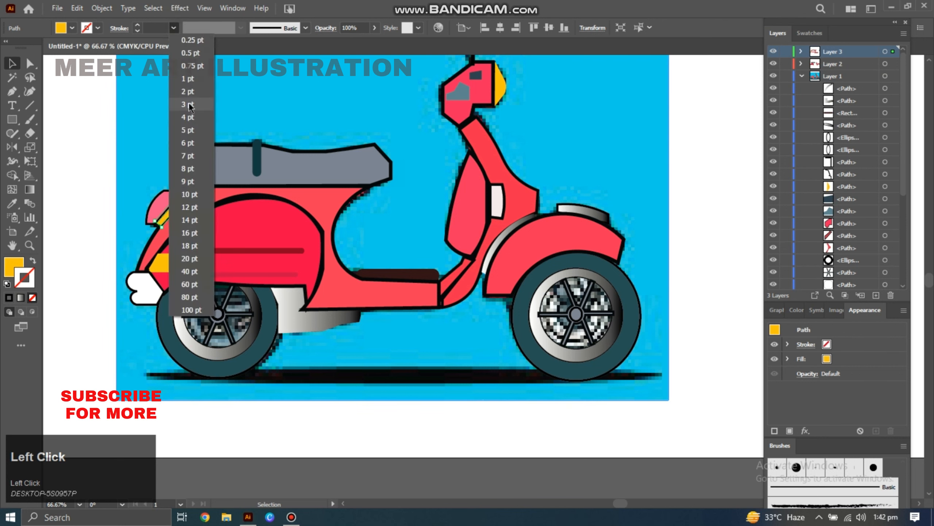
{"action": "left_click", "coordinate": [188, 104]}
{"action": "left_click", "coordinate": [140, 155]}
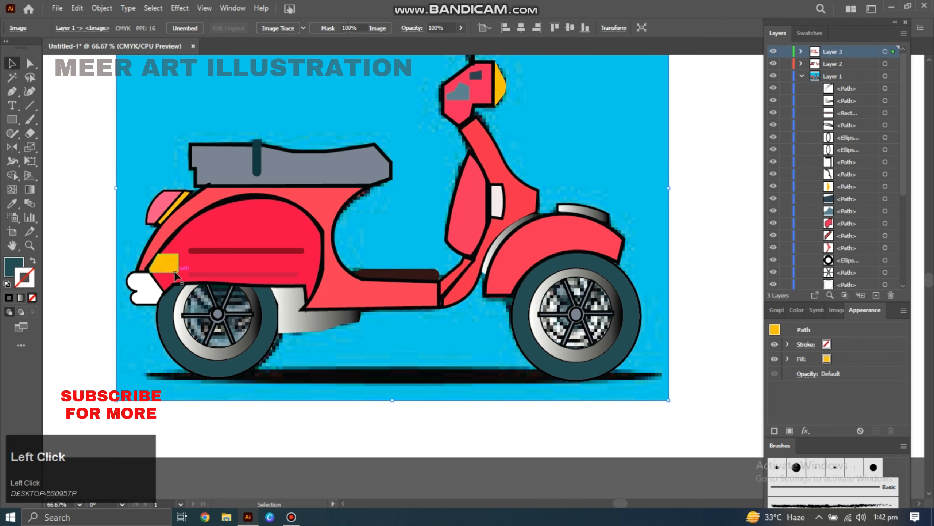
Set the yellow rectangle on the rear body panel to a 3 pt stroke.
{"action": "left_click", "coordinate": [173, 270]}
{"action": "left_click", "coordinate": [174, 29]}
{"action": "left_click", "coordinate": [197, 106]}
Add a 3 pt black stroke to the yellow headlight on the front.
{"action": "key", "text": "space"}
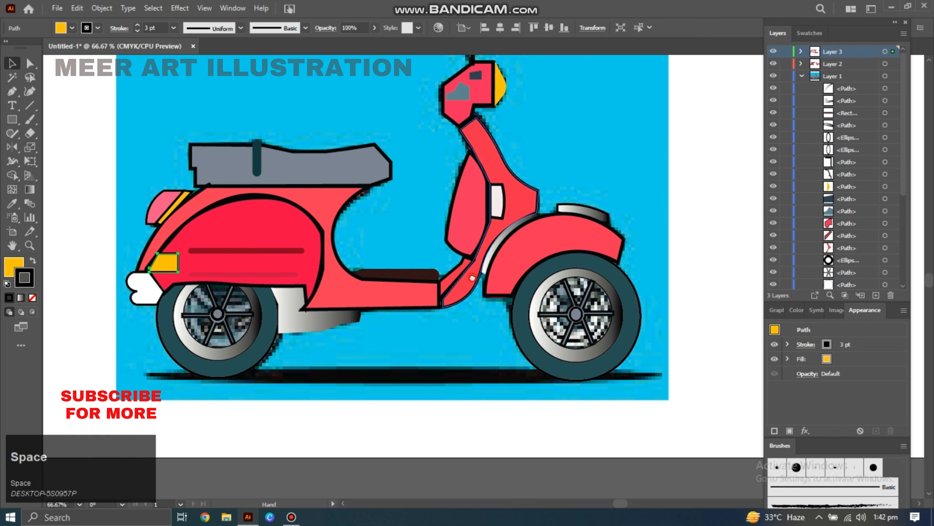
{"action": "left_click_drag", "start_coordinate": [473, 278], "coordinate": [473, 361]}
{"action": "left_click", "coordinate": [501, 166]}
{"action": "left_click", "coordinate": [146, 134]}
{"action": "left_click", "coordinate": [501, 166]}
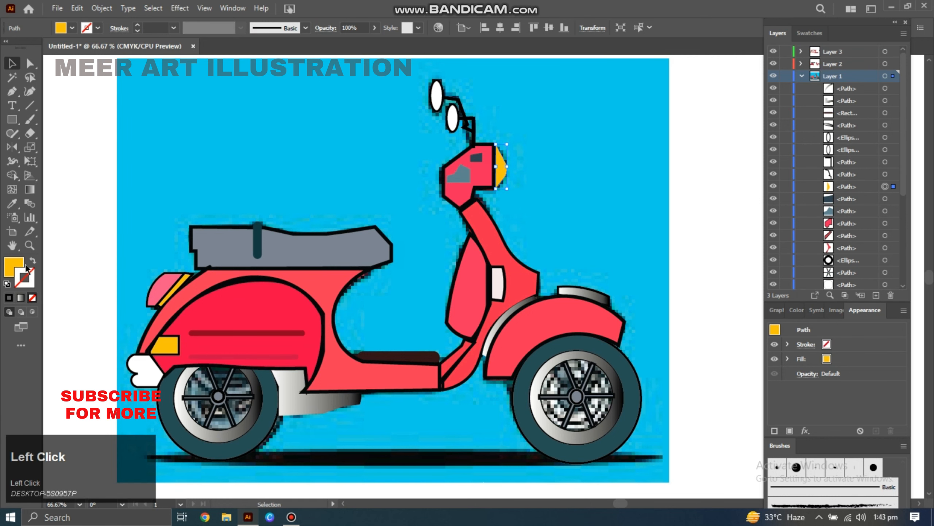
{"action": "left_click", "coordinate": [8, 298]}
{"action": "left_click", "coordinate": [173, 28]}
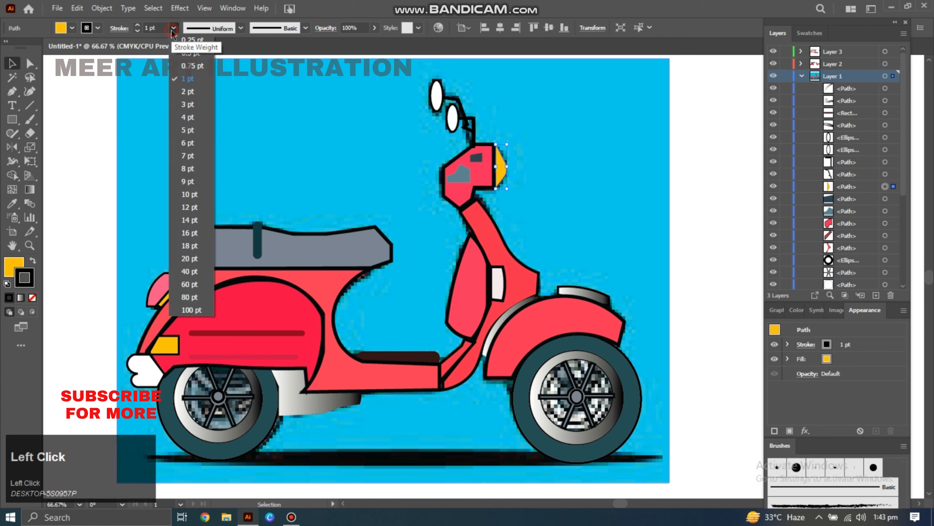
{"action": "left_click", "coordinate": [181, 104]}
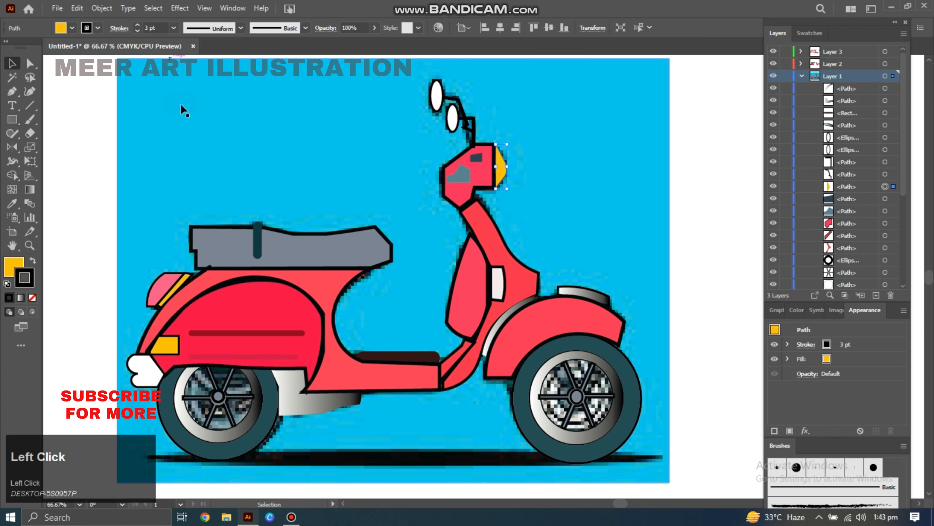
Hide and show the traced reference image to compare it with the vector shapes.
{"action": "left_click", "coordinate": [558, 159]}
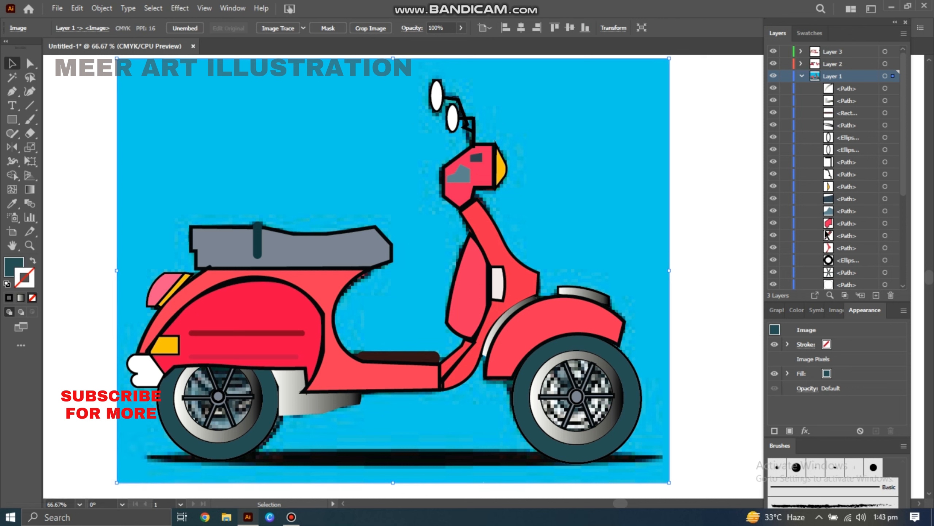
{"action": "left_click", "coordinate": [903, 285]}
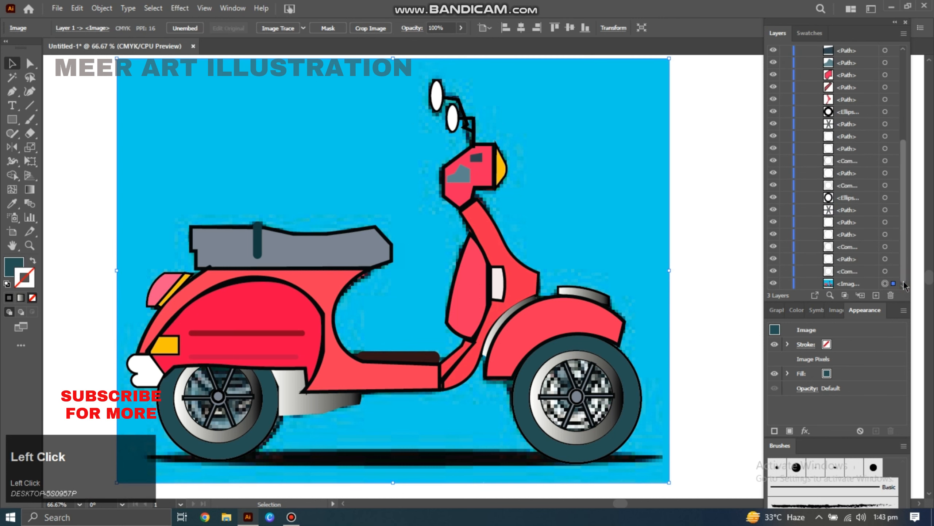
{"action": "left_click", "coordinate": [774, 284]}
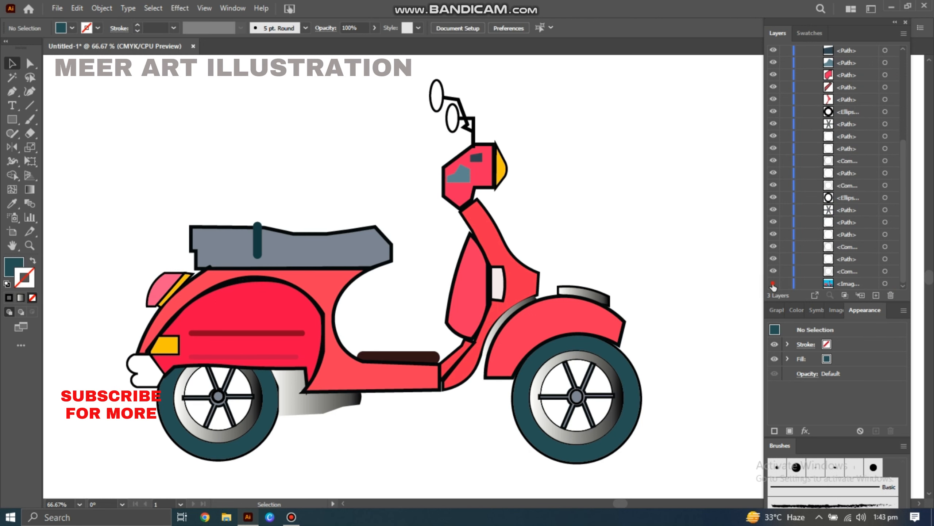
{"action": "left_click", "coordinate": [774, 284]}
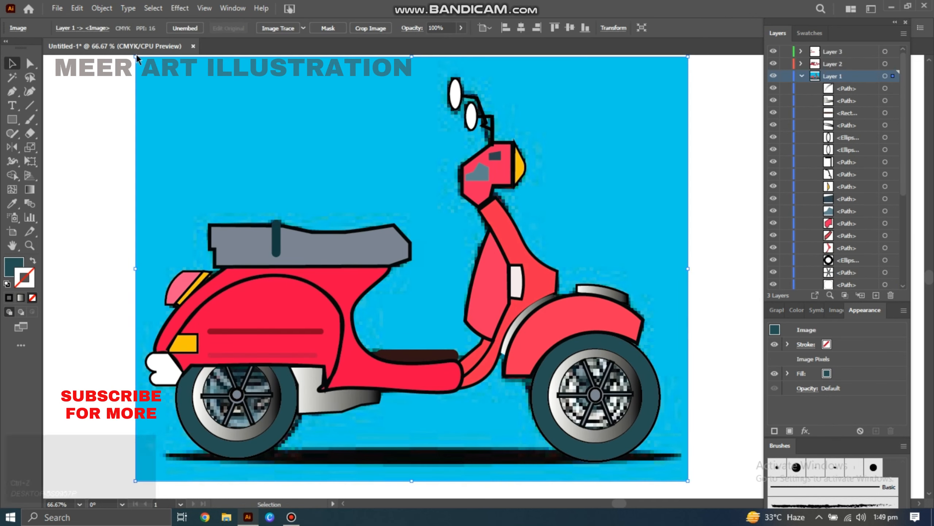
Move the reference image to the upper right corner of the artboard.
{"action": "left_click", "coordinate": [412, 219]}
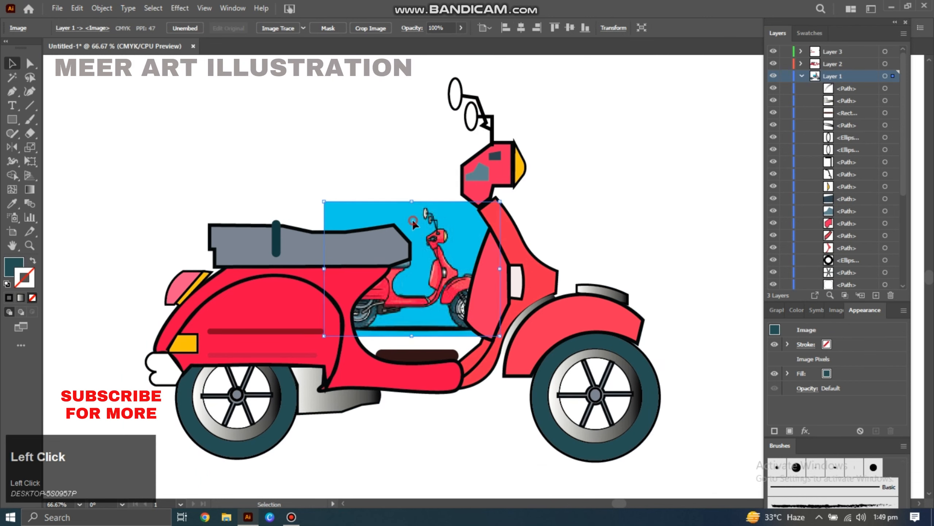
{"action": "left_click_drag", "start_coordinate": [412, 219], "coordinate": [670, 89]}
Select both mirror ovals and apply colours sampled from the reference image with the Eyedropper.
{"action": "left_click", "coordinate": [455, 88]}
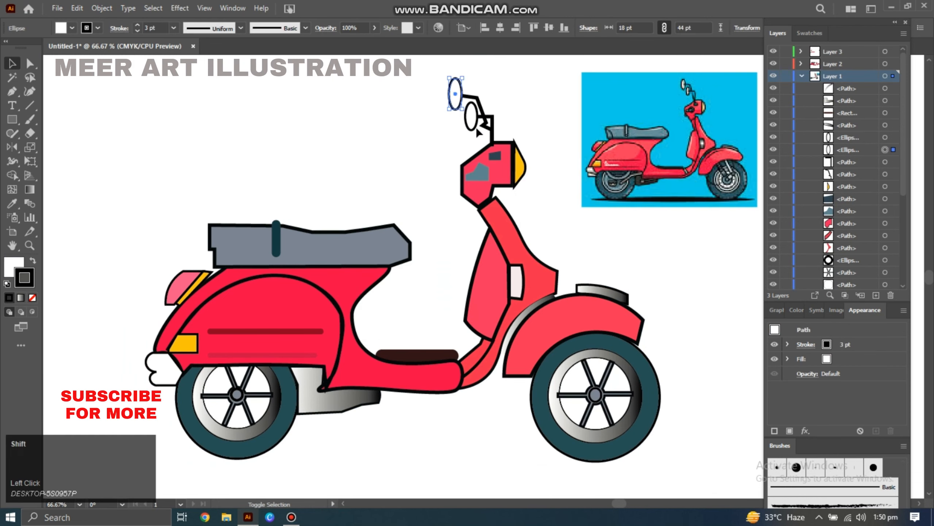
{"action": "left_click", "coordinate": [476, 129], "text": "shift"}
{"action": "left_click", "coordinate": [12, 203]}
{"action": "left_click", "coordinate": [683, 85]}
{"action": "double_click", "coordinate": [25, 277]}
{"action": "left_click", "coordinate": [368, 326]}
{"action": "left_click", "coordinate": [592, 183]}
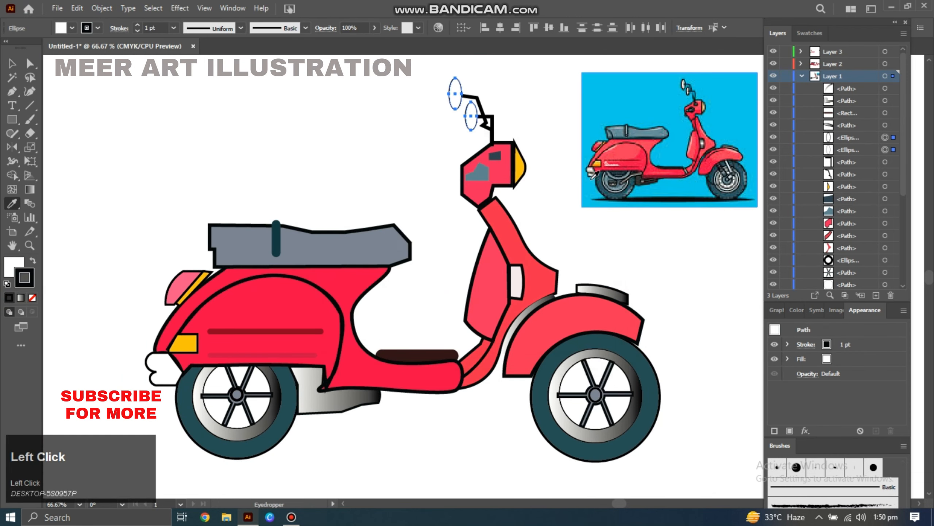
Set the mirrors' stroke weight to 5 pt and deselect them.
{"action": "left_click", "coordinate": [173, 28]}
{"action": "left_click", "coordinate": [193, 133]}
{"action": "key", "text": "v"}
{"action": "left_click", "coordinate": [311, 140]}
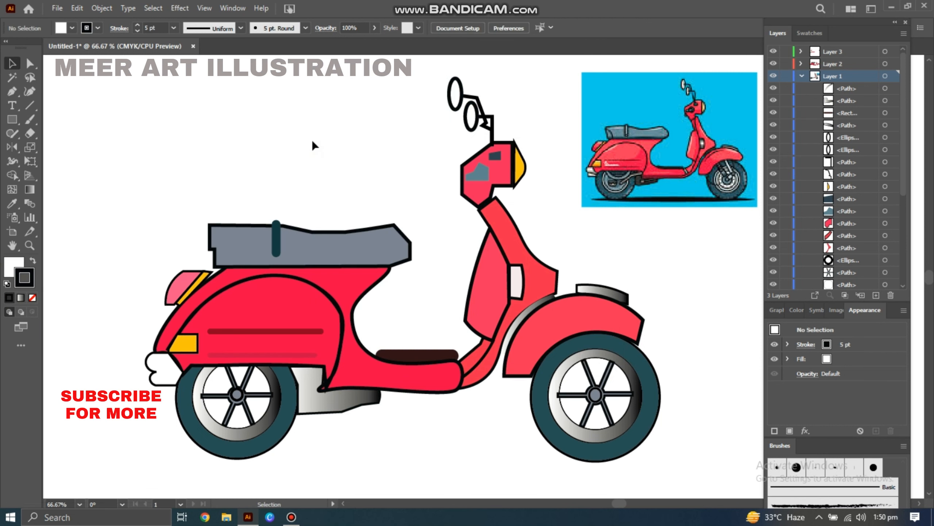
Set both mirror ovals' stroke weight to 3 pt and deselect.
{"action": "left_click", "coordinate": [456, 94]}
{"action": "left_click", "coordinate": [472, 117], "text": "shift"}
{"action": "left_click", "coordinate": [174, 28]}
{"action": "left_click", "coordinate": [193, 107]}
{"action": "left_click", "coordinate": [360, 164]}
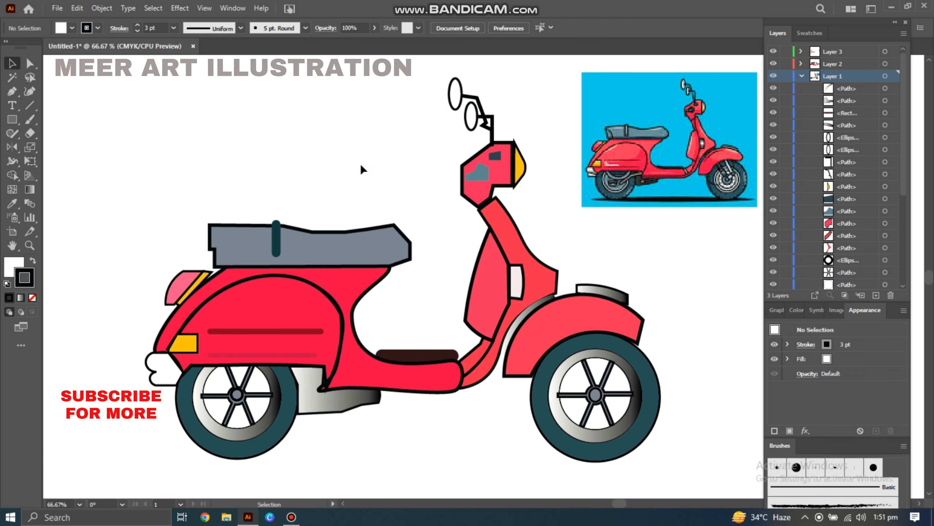